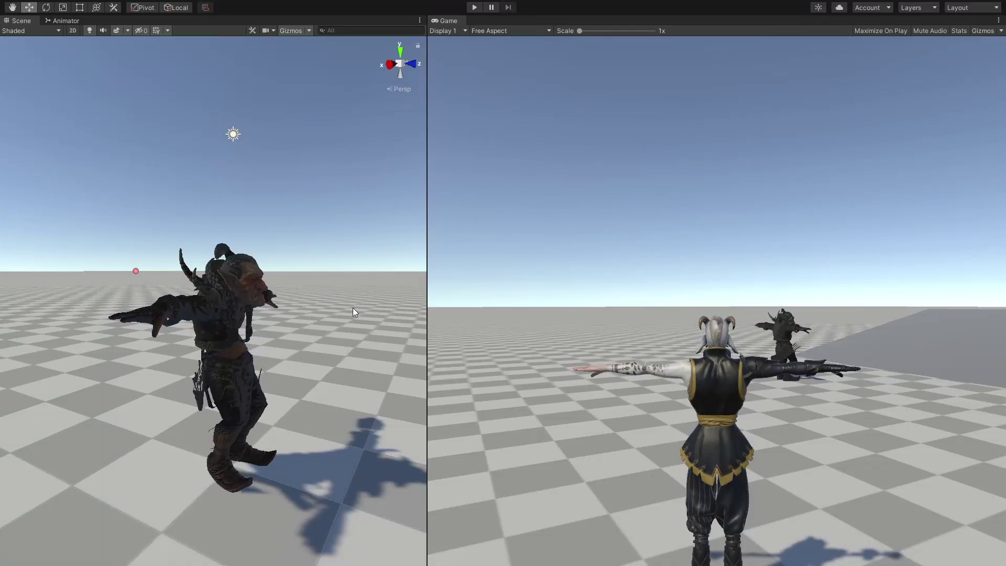
# Play-test the scene by walking the player up to the goblin, and stop the game.
pyautogui.keyDown('alt'); pyautogui.moveTo(355, 313); pyautogui.dragTo(127, 305); pyautogui.keyUp('alt')
pyautogui.moveTo(195, 292); pyautogui.dragTo(290, 273, button='middle')
pyautogui.keyDown('alt'); pyautogui.moveTo(291, 273); pyautogui.dragTo(268, 247); pyautogui.keyUp('alt')
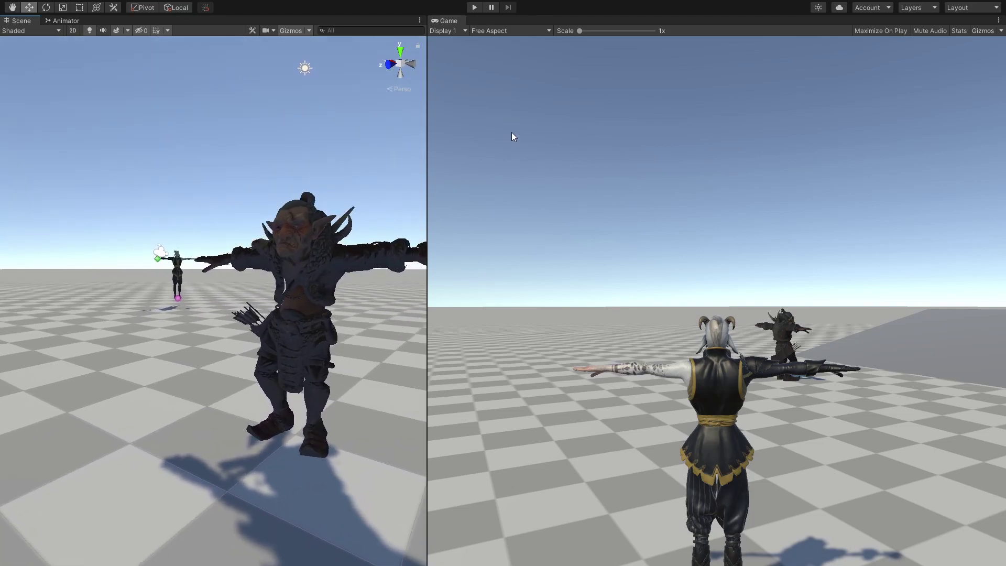
pyautogui.click(475, 7)
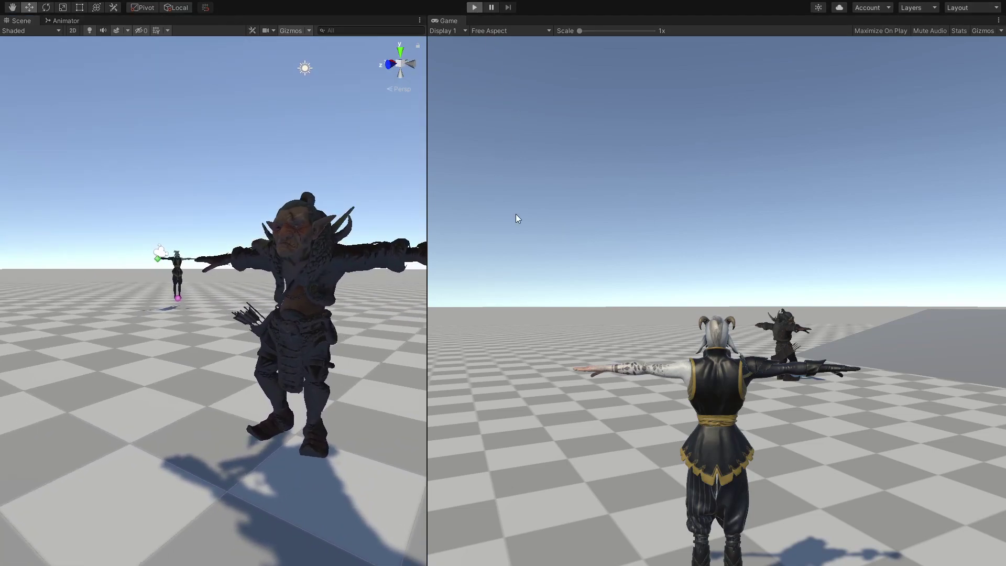
pyautogui.press('w')
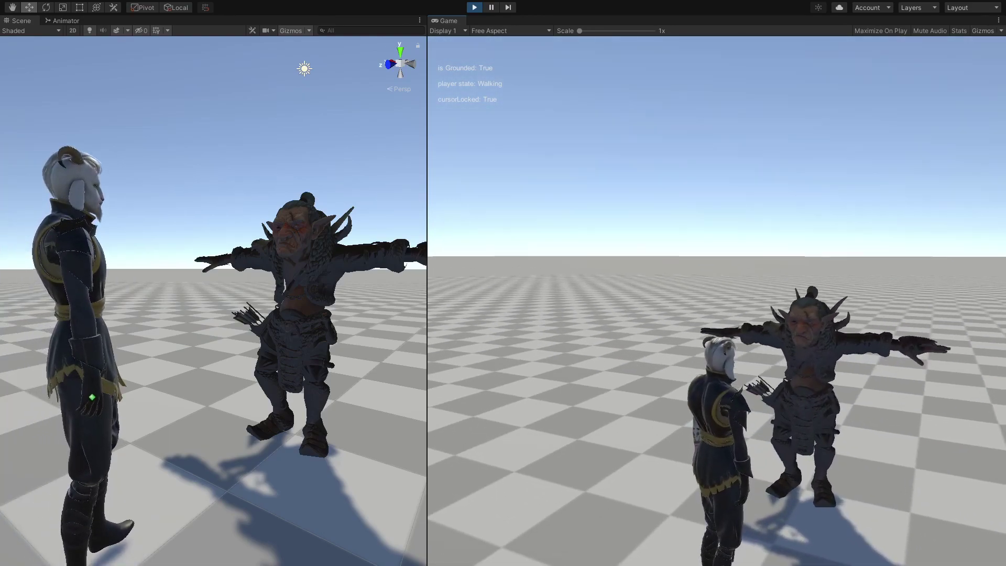
pyautogui.press('Escape')
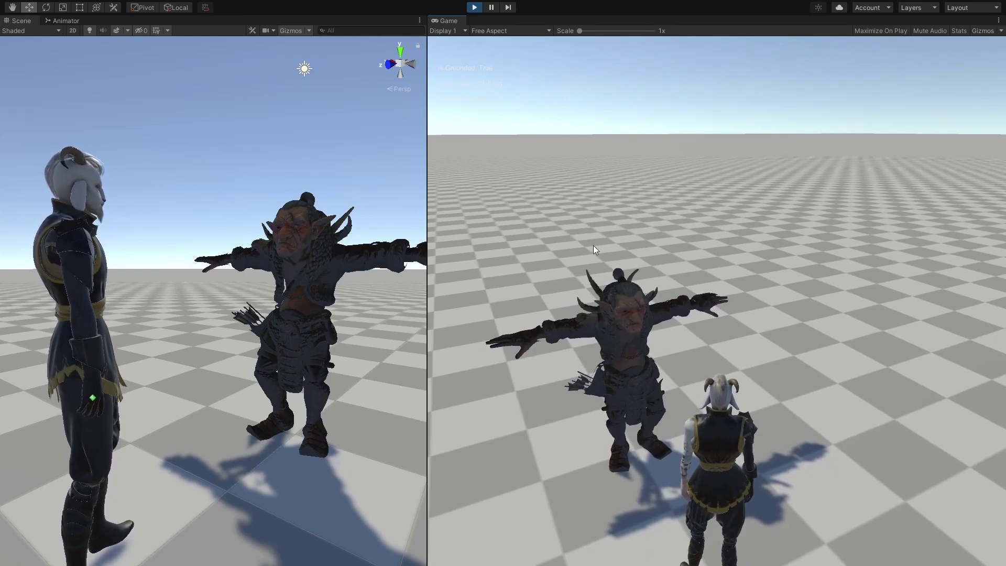
pyautogui.click(474, 8)
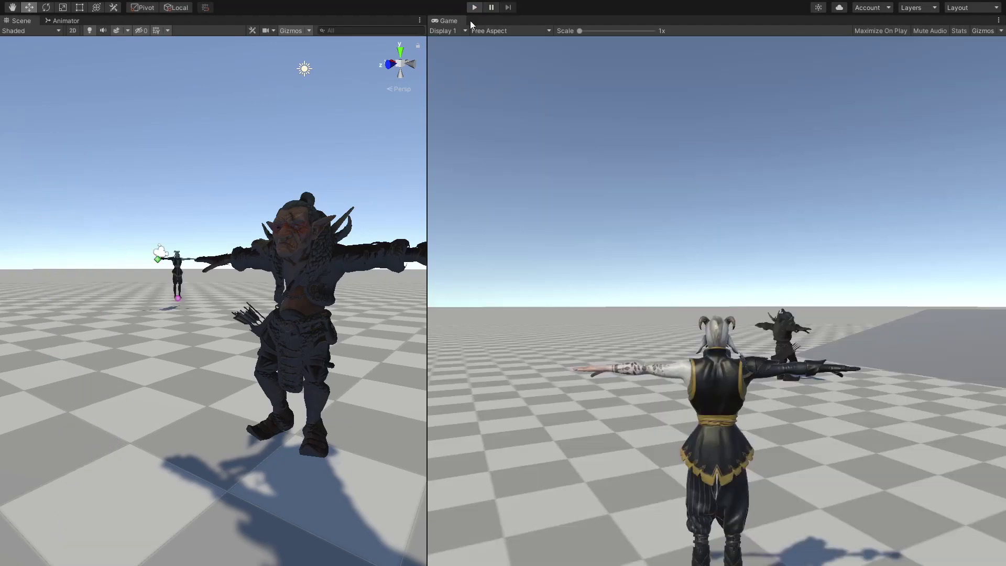
# Switch to Mixamo in the browser and select the Mutant from the characters.
pyautogui.keyDown('alt'); pyautogui.moveTo(113, 346); pyautogui.dragTo(278, 375); pyautogui.keyUp('alt')
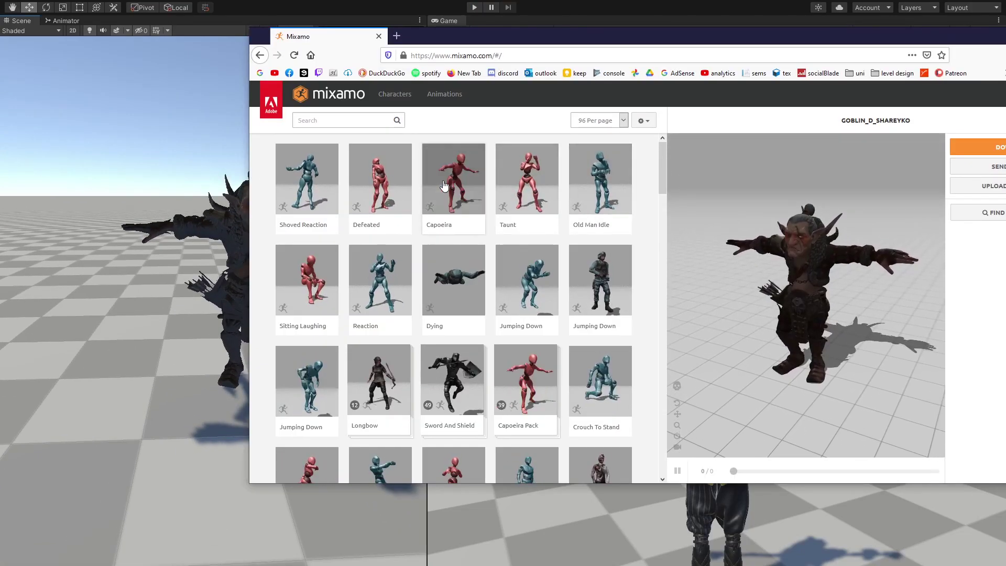
pyautogui.click(394, 94)
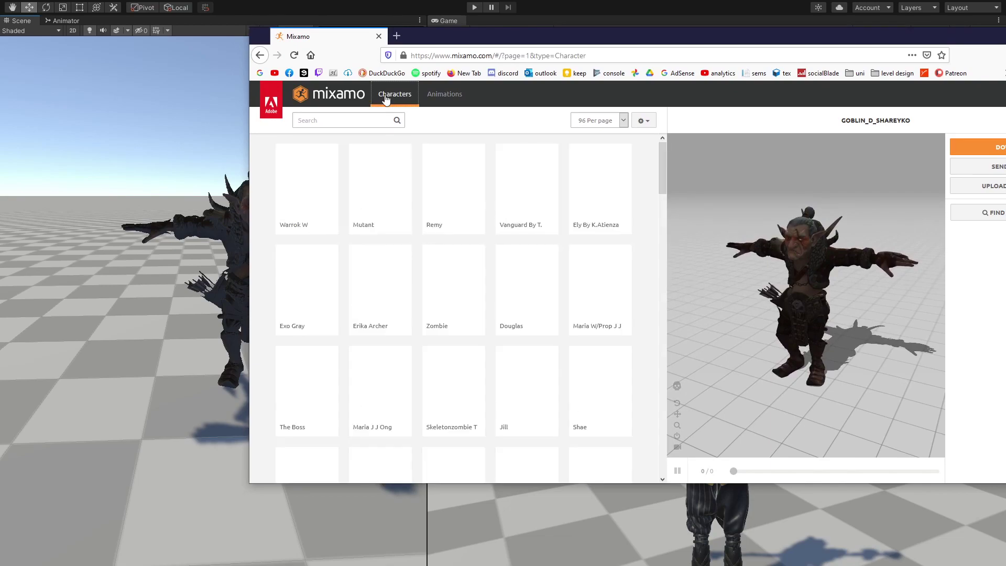
pyautogui.click(389, 181)
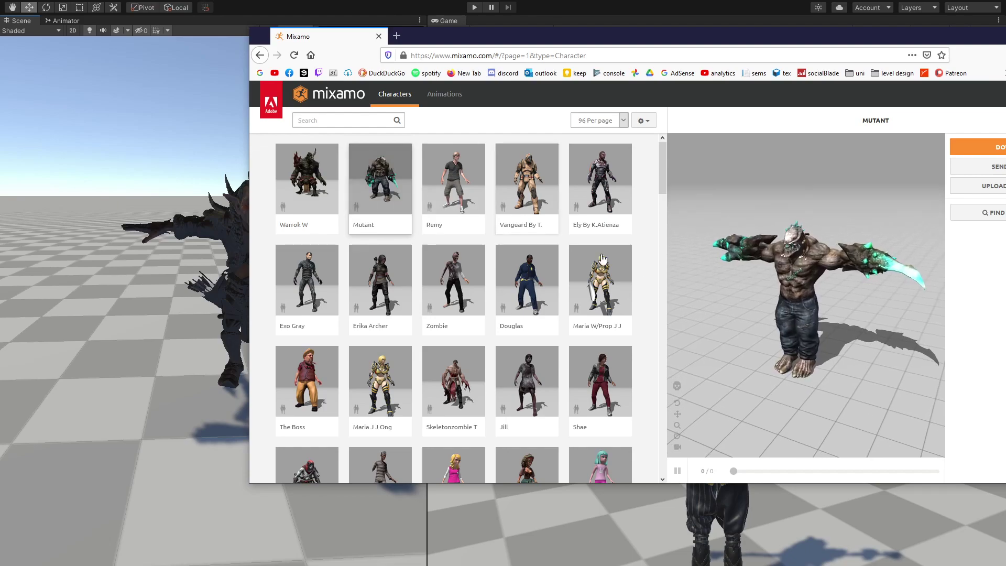
# Search the Mixamo animations for "npc".
pyautogui.click(445, 93)
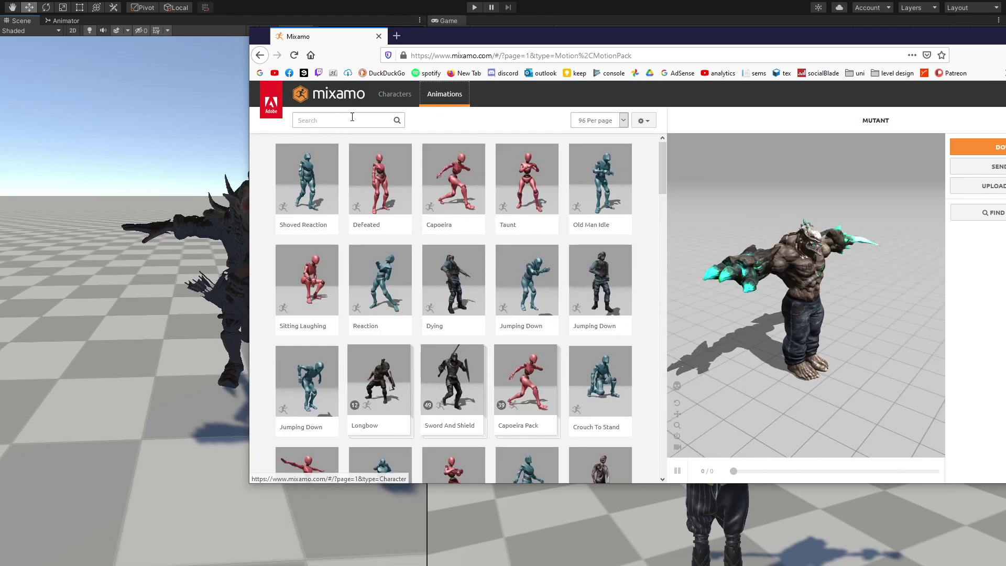
pyautogui.click(352, 119)
pyautogui.write('npc')
pyautogui.press('Return')
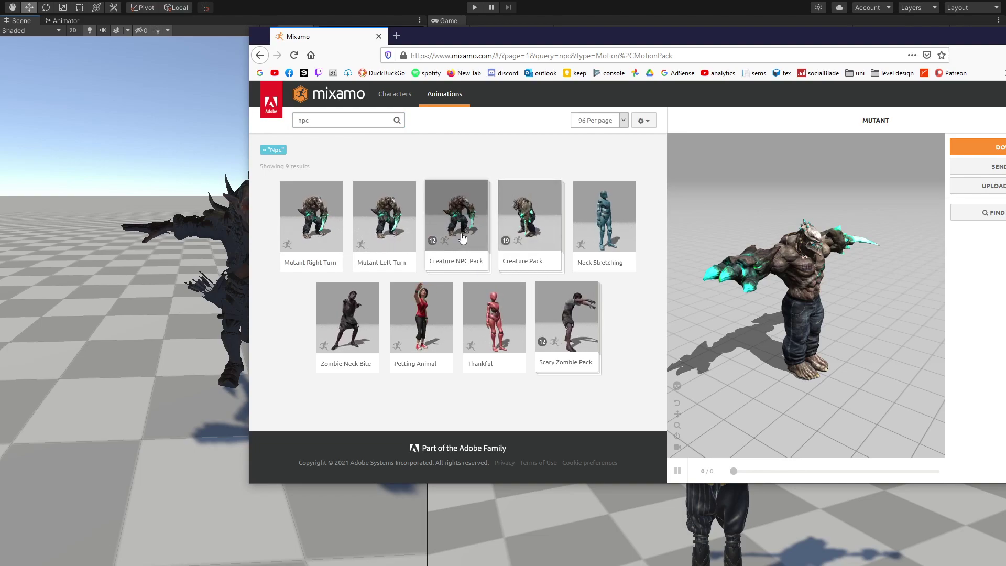
# Preview the Creature Pack on the Mutant from another angle and review its download settings without downloading.
pyautogui.click(536, 251)
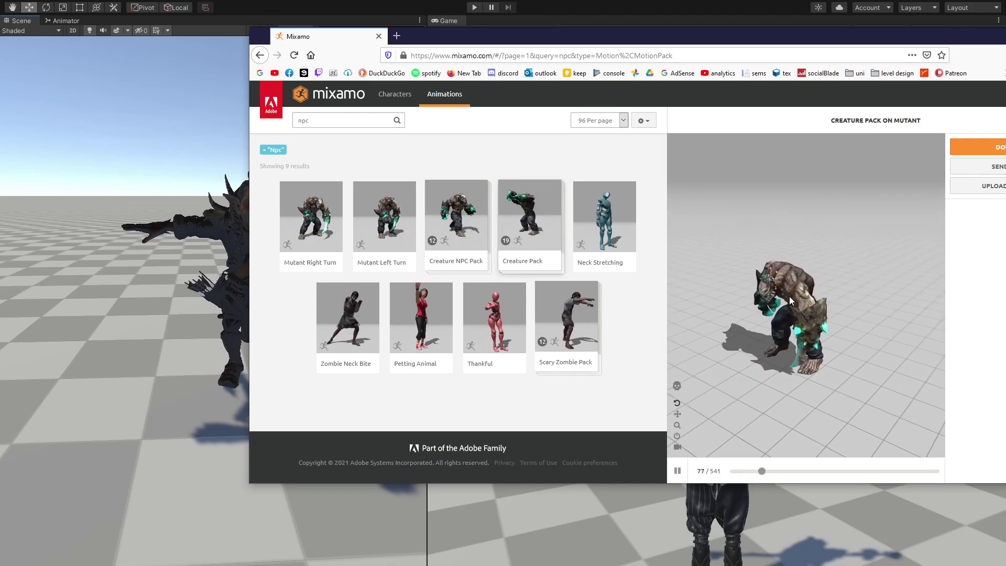
pyautogui.moveTo(719, 293); pyautogui.dragTo(765, 305)
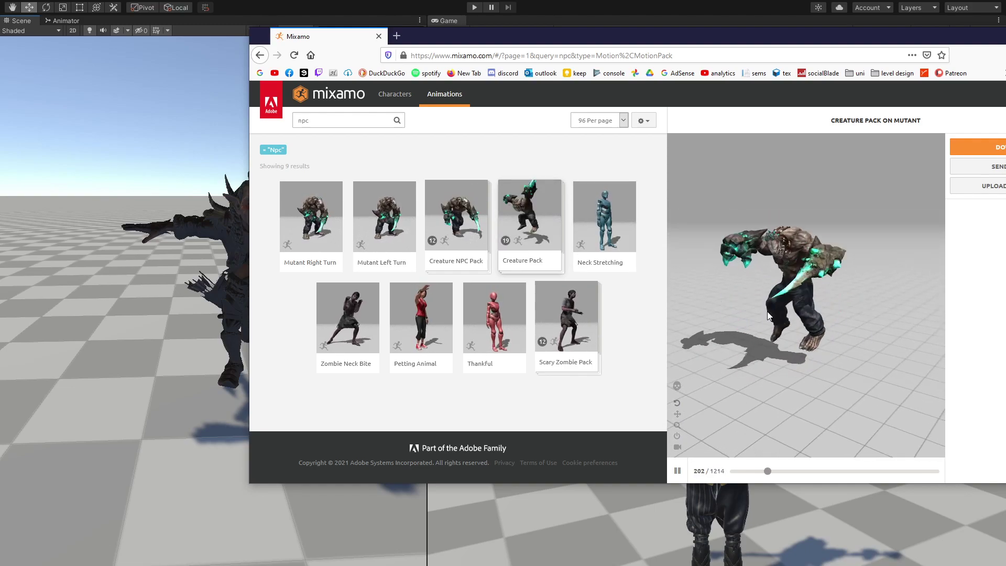
pyautogui.click(957, 146)
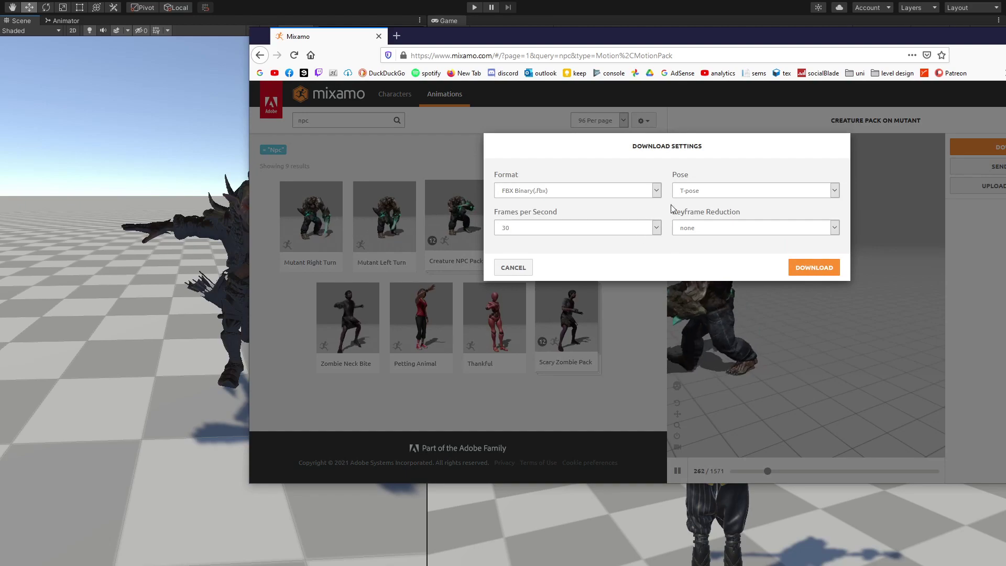
pyautogui.click(521, 267)
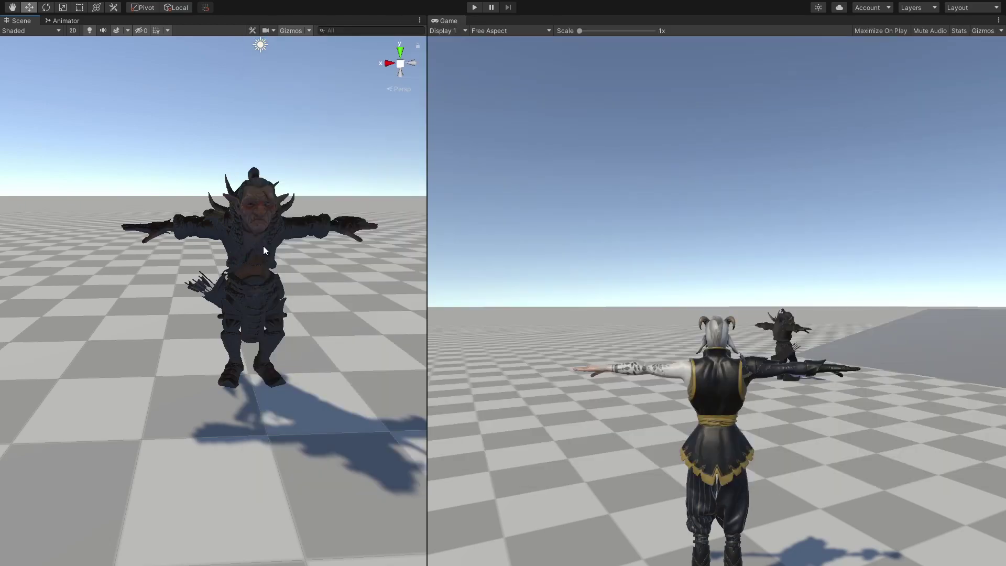
# Return to Unity, view the goblin from several sides, and run the game briefly with the player walking.
pyautogui.keyDown('alt'); pyautogui.moveTo(264, 246); pyautogui.dragTo(302, 252); pyautogui.keyUp('alt')
pyautogui.keyDown('alt'); pyautogui.moveTo(200, 254); pyautogui.dragTo(231, 281); pyautogui.keyUp('alt')
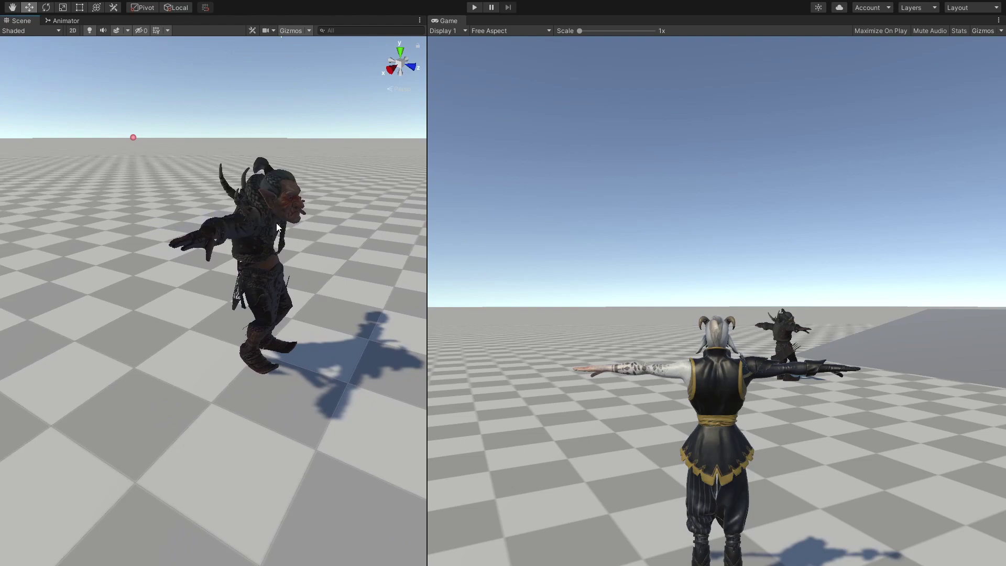
pyautogui.keyDown('alt'); pyautogui.moveTo(221, 213); pyautogui.dragTo(63, 234); pyautogui.keyUp('alt')
pyautogui.click(476, 10)
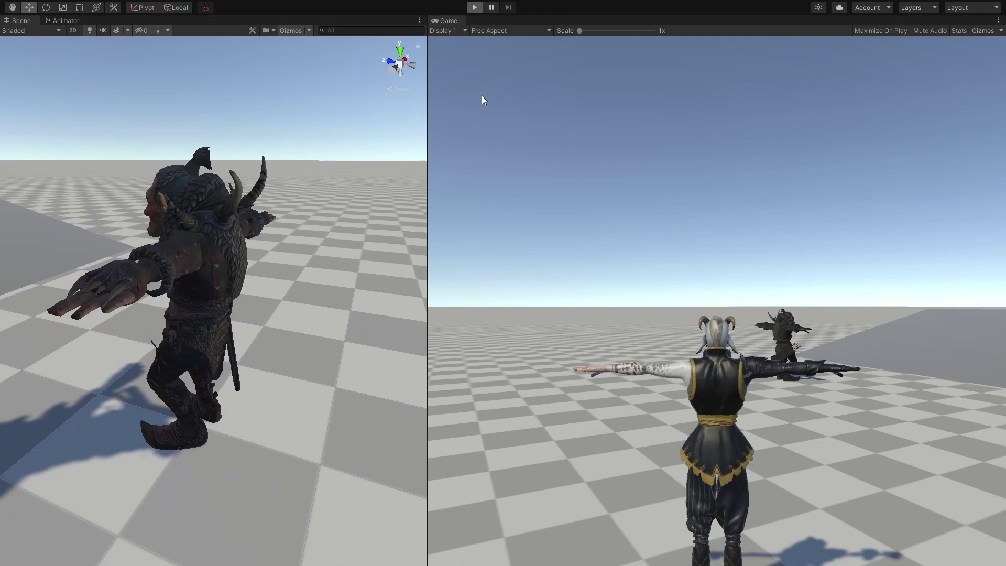
pyautogui.click(524, 207)
pyautogui.press('w')
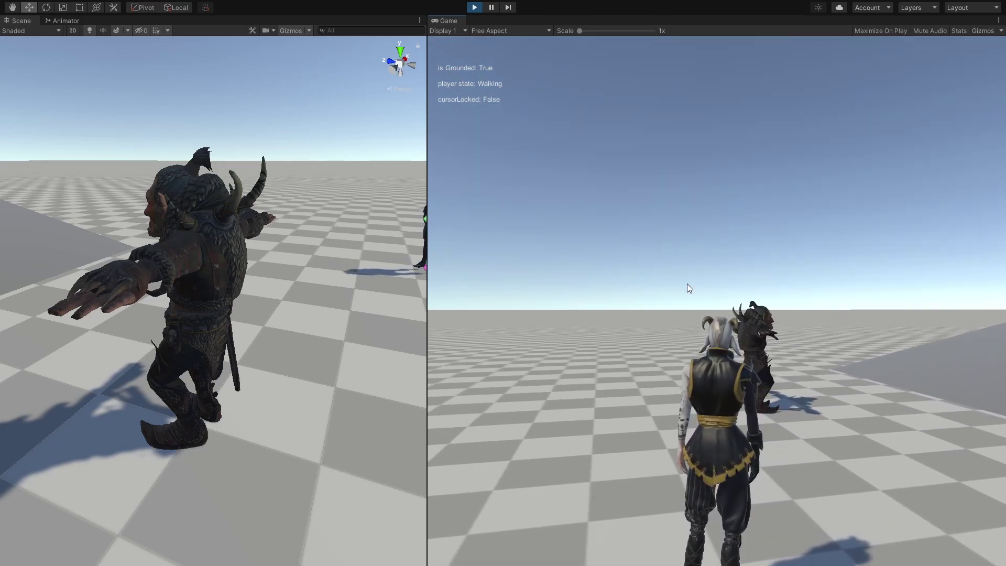
pyautogui.click(475, 7)
pyautogui.keyDown('alt'); pyautogui.moveTo(220, 246); pyautogui.dragTo(240, 150); pyautogui.keyUp('alt')
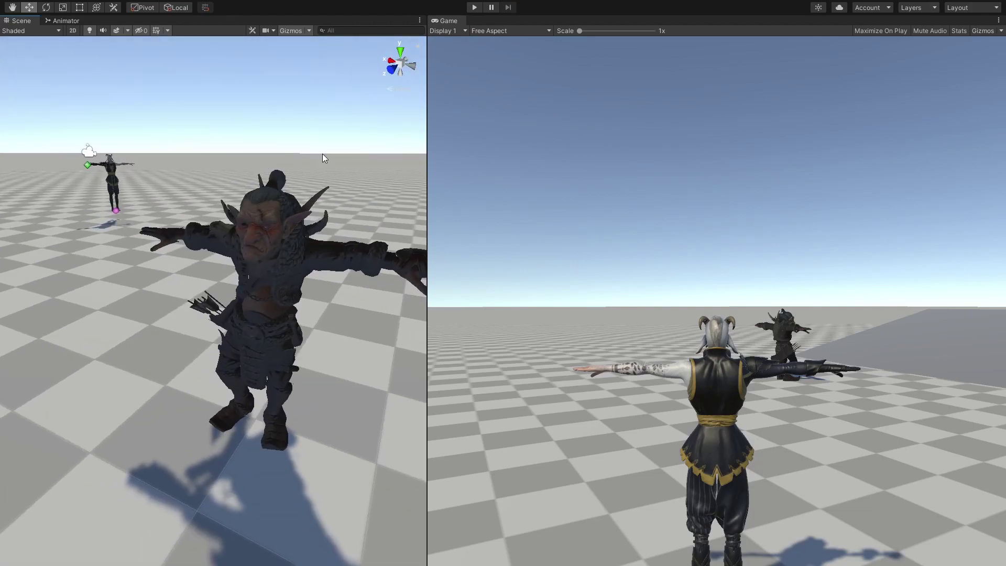
pyautogui.keyDown('alt'); pyautogui.moveTo(322, 155); pyautogui.dragTo(313, 192); pyautogui.keyUp('alt')
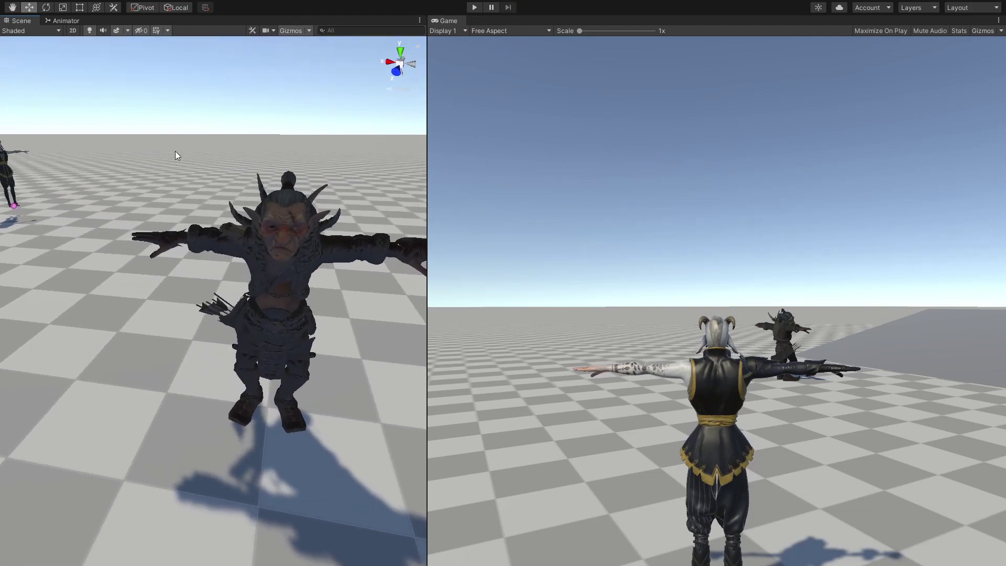
pyautogui.keyDown('alt'); pyautogui.moveTo(332, 157); pyautogui.dragTo(260, 199); pyautogui.keyUp('alt')
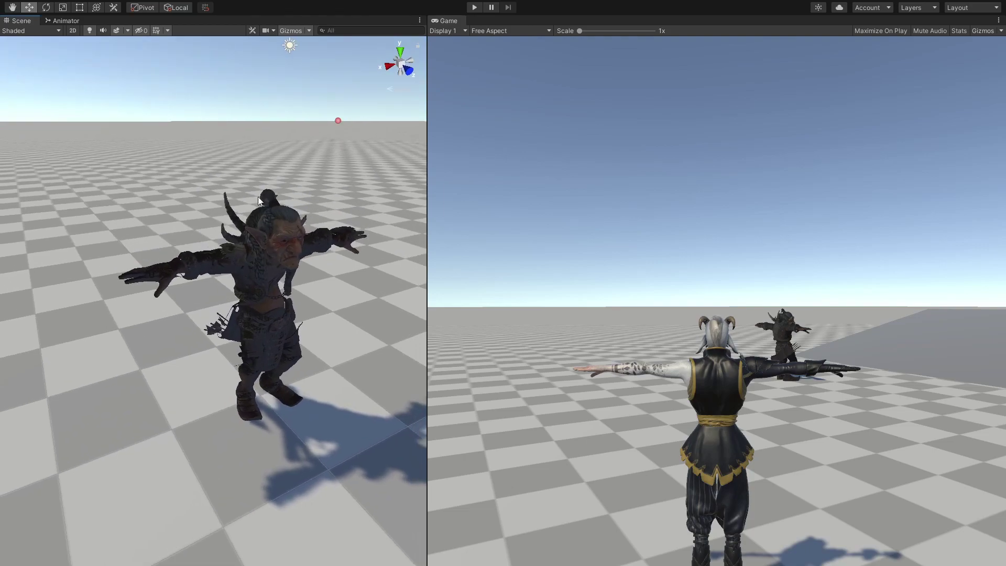
pyautogui.keyDown('alt'); pyautogui.moveTo(228, 167); pyautogui.dragTo(336, 240); pyautogui.keyUp('alt')
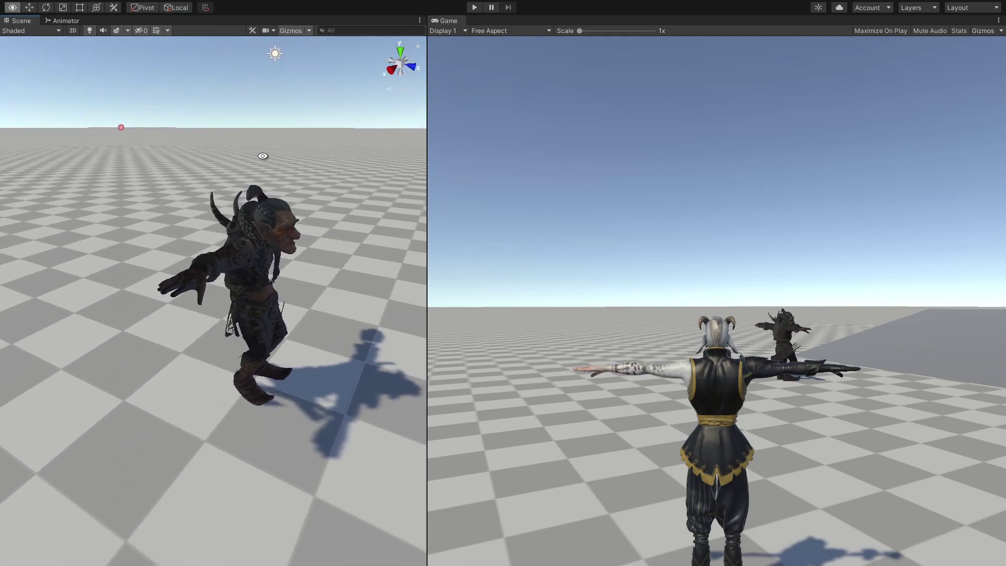
pyautogui.keyDown('alt'); pyautogui.moveTo(291, 190); pyautogui.dragTo(352, 120); pyautogui.keyUp('alt')
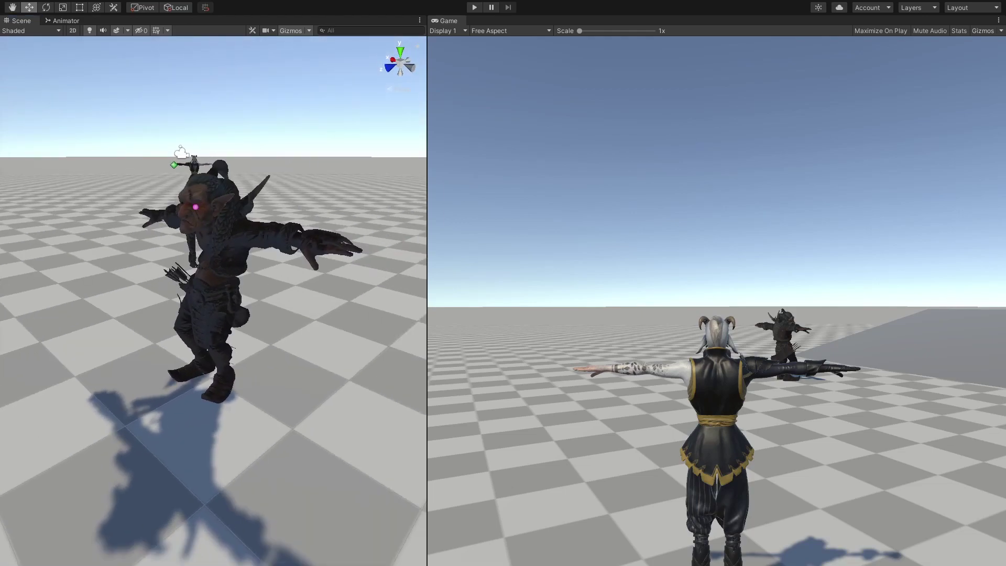
# Bring up the floating project window and inspect the NPC, char and Player objects and their components.
pyautogui.moveTo(0, 55); pyautogui.dragTo(623, 85)
pyautogui.click(591, 158)
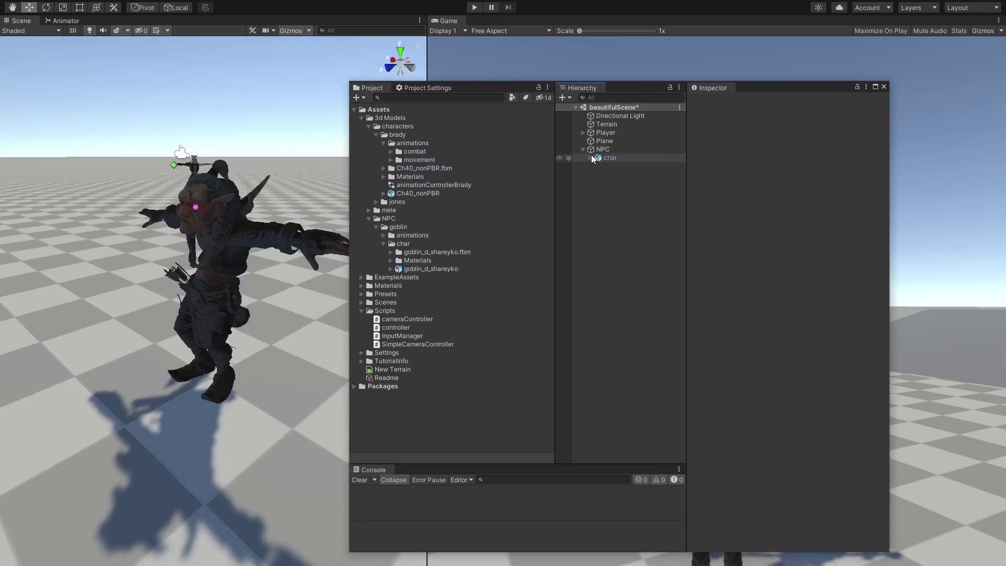
pyautogui.click(624, 151)
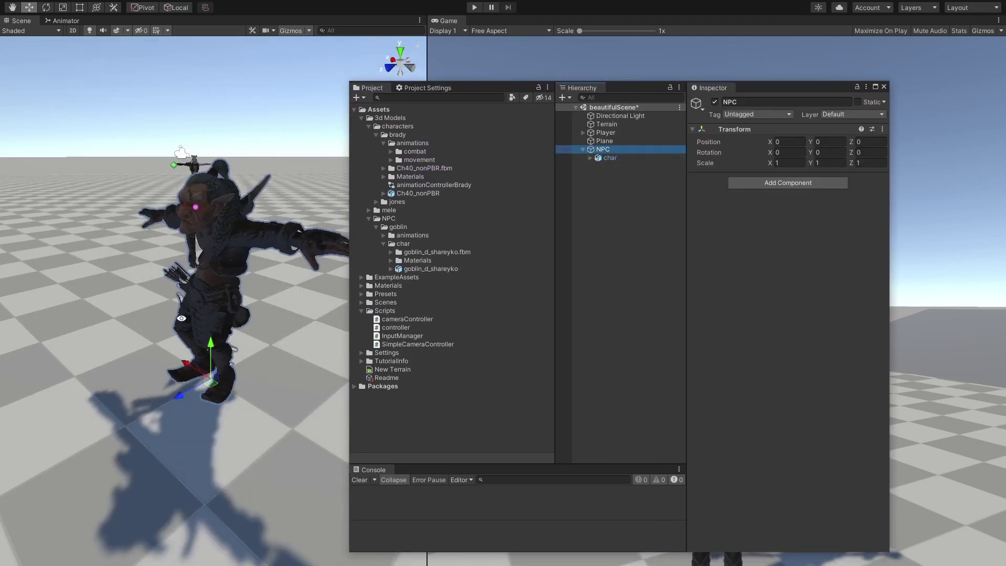
pyautogui.keyDown('alt'); pyautogui.moveTo(126, 308); pyautogui.dragTo(279, 281); pyautogui.keyUp('alt')
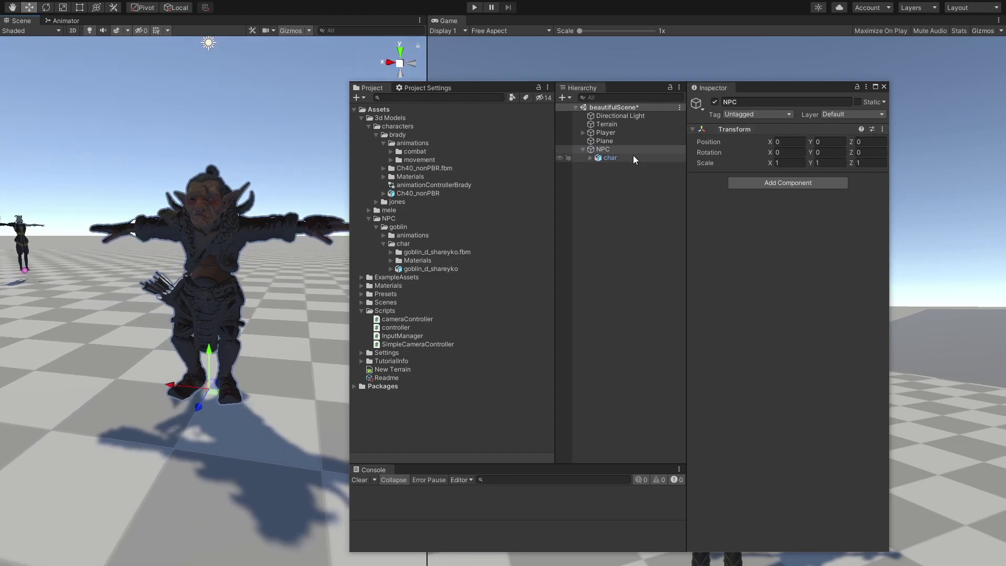
pyautogui.click(601, 158)
pyautogui.keyDown('alt'); pyautogui.moveTo(221, 289); pyautogui.dragTo(272, 232); pyautogui.keyUp('alt')
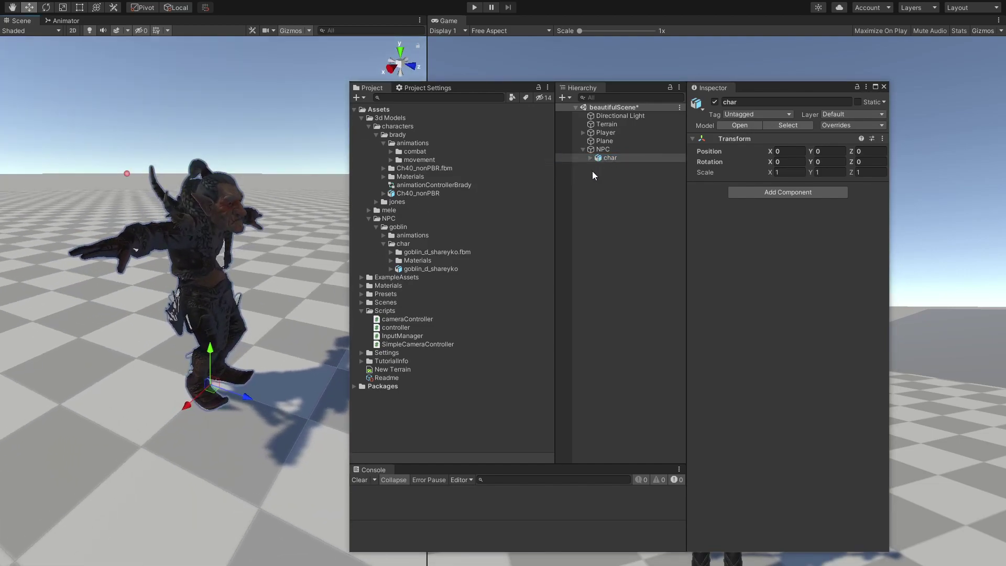
pyautogui.click(606, 133)
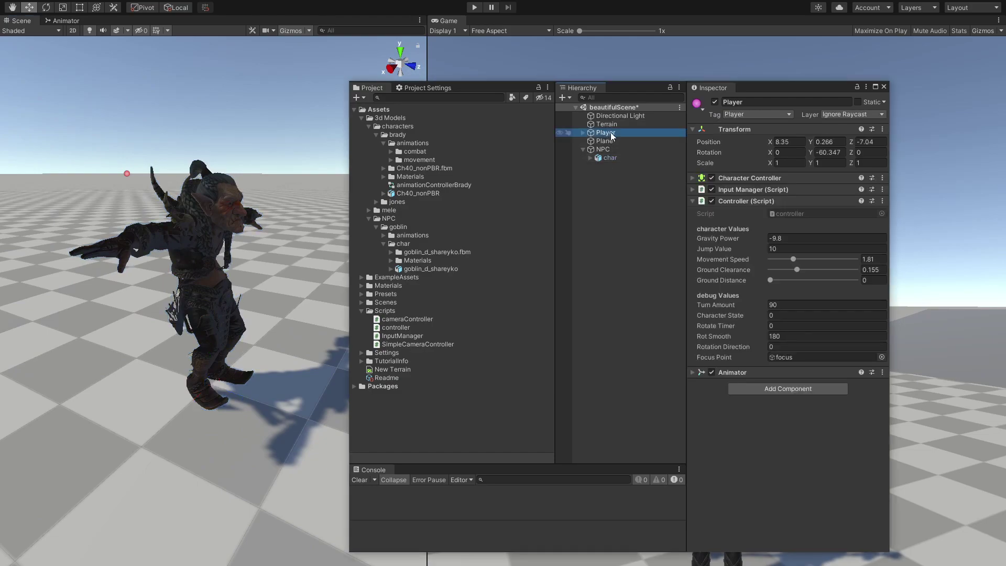
pyautogui.click(740, 200)
# Move the char object out of NPC to the scene root and delete the empty NPC object.
pyautogui.moveTo(608, 157); pyautogui.dragTo(602, 160)
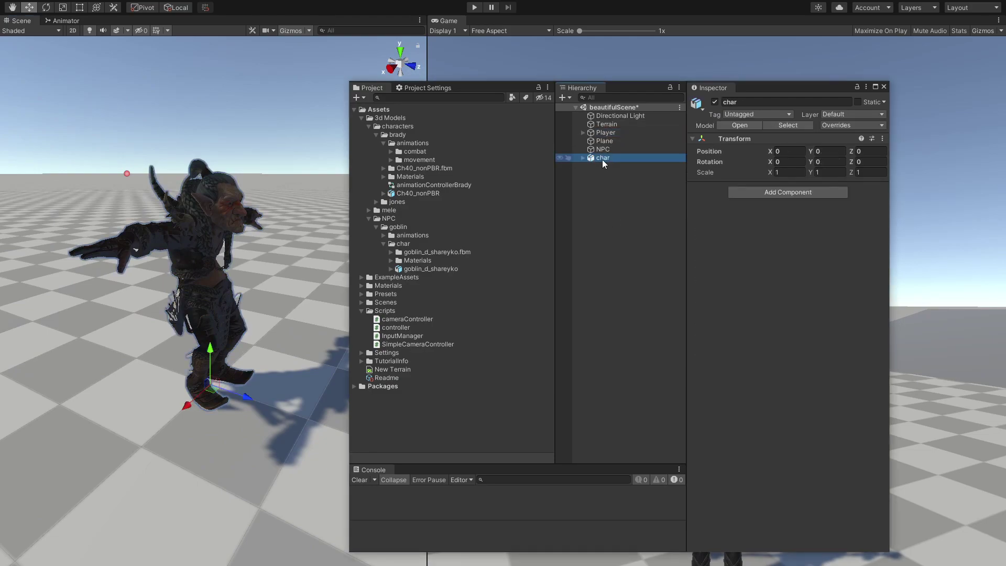
pyautogui.click(602, 151)
pyautogui.press('Delete')
pyautogui.click(599, 151)
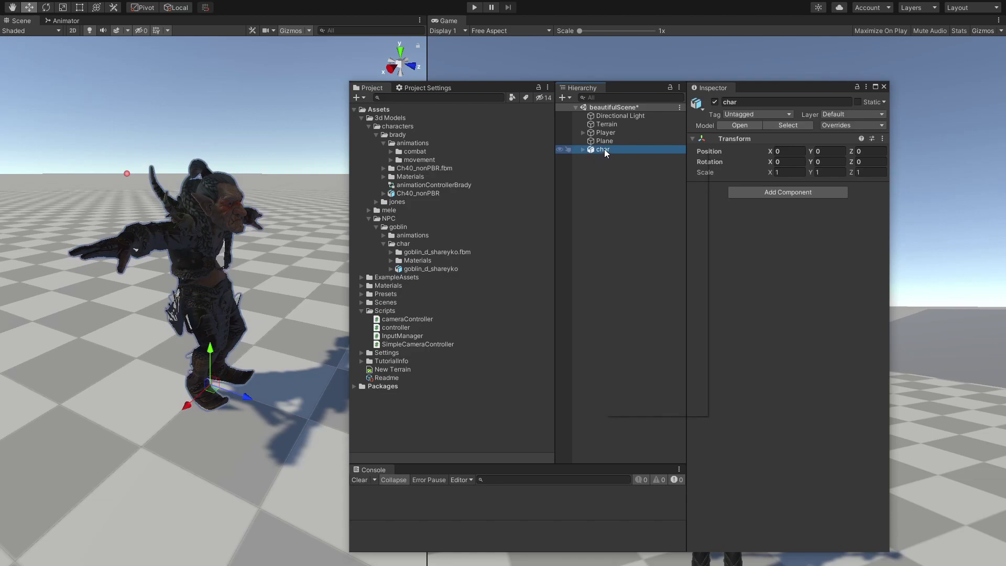
# Unpack the char prefab instance and expand it to show its child objects.
pyautogui.rightClick(605, 149)
pyautogui.click(734, 311)
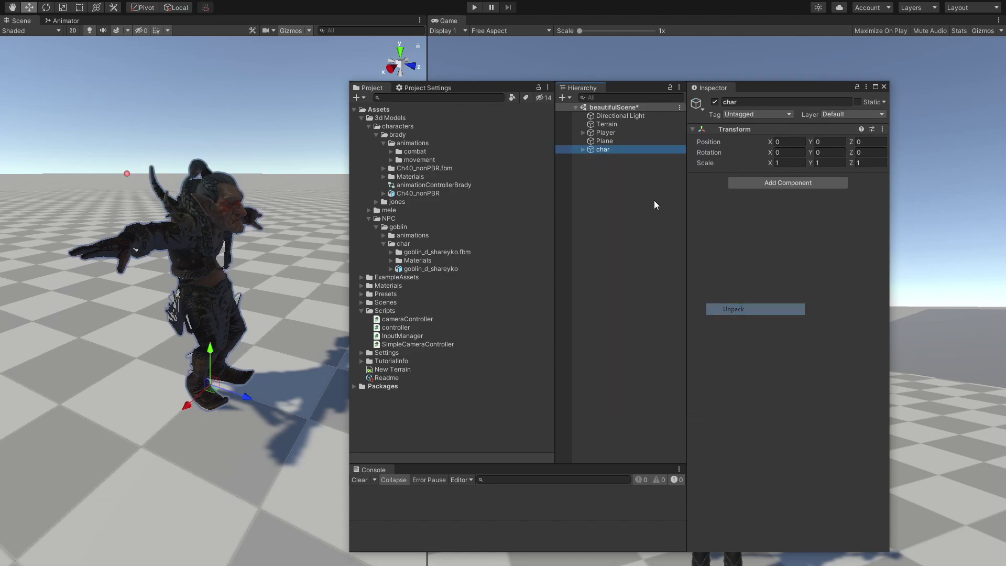
pyautogui.click(583, 149)
pyautogui.keyDown('alt'); pyautogui.moveTo(192, 256); pyautogui.dragTo(233, 258); pyautogui.keyUp('alt')
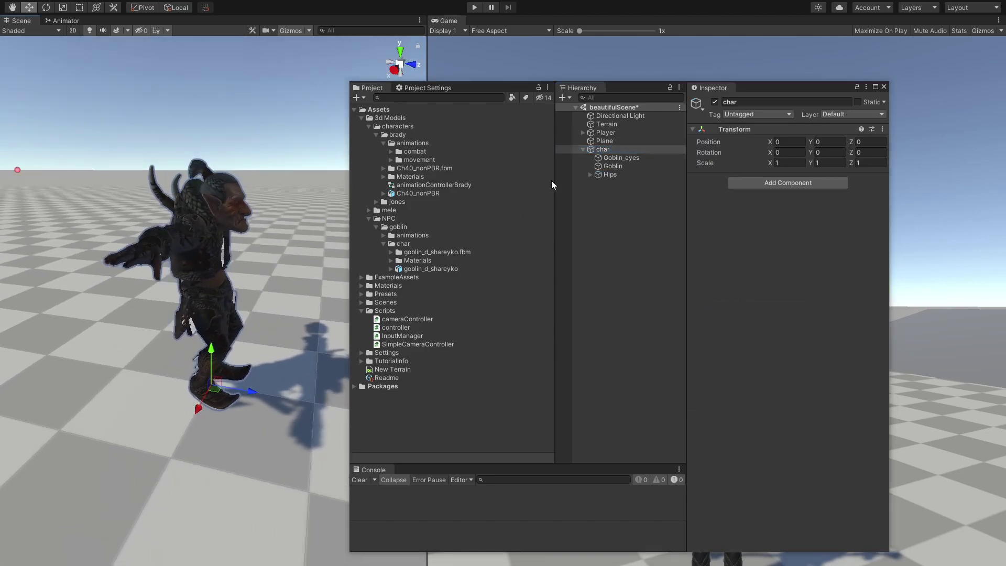
# Check the Player's Animator settings and add an Animator component to the char object.
pyautogui.click(606, 133)
pyautogui.click(733, 213)
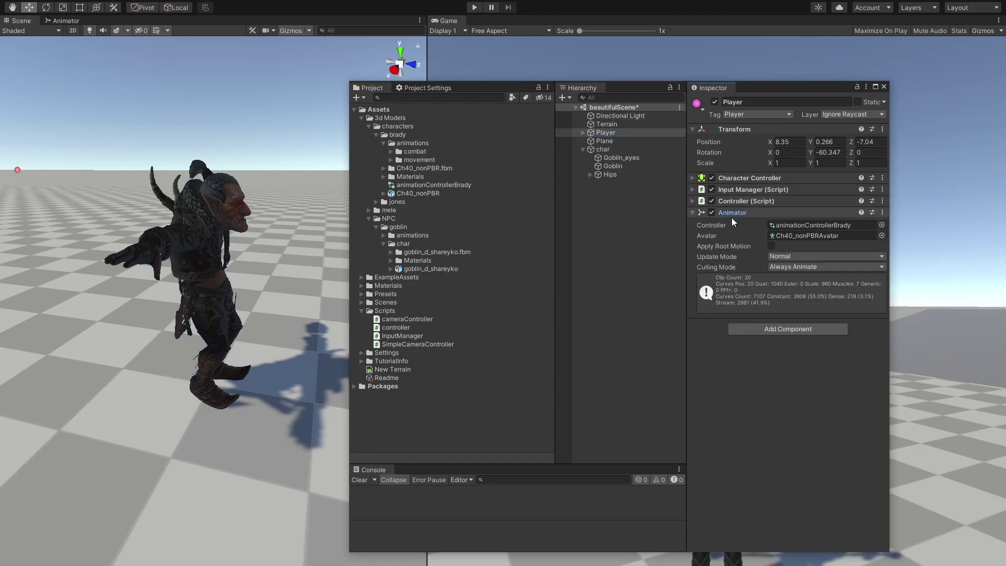
pyautogui.click(604, 149)
pyautogui.click(775, 183)
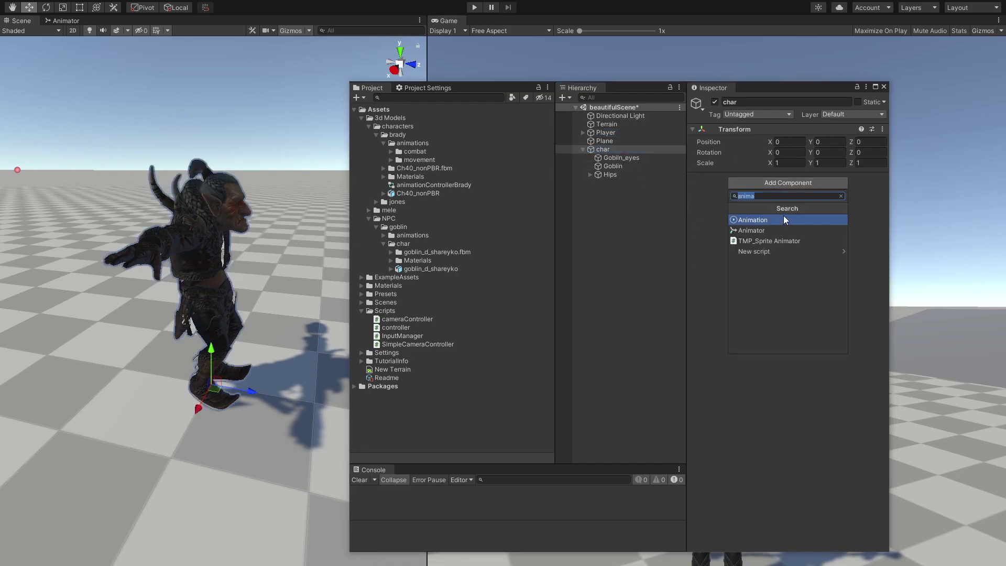
pyautogui.click(767, 230)
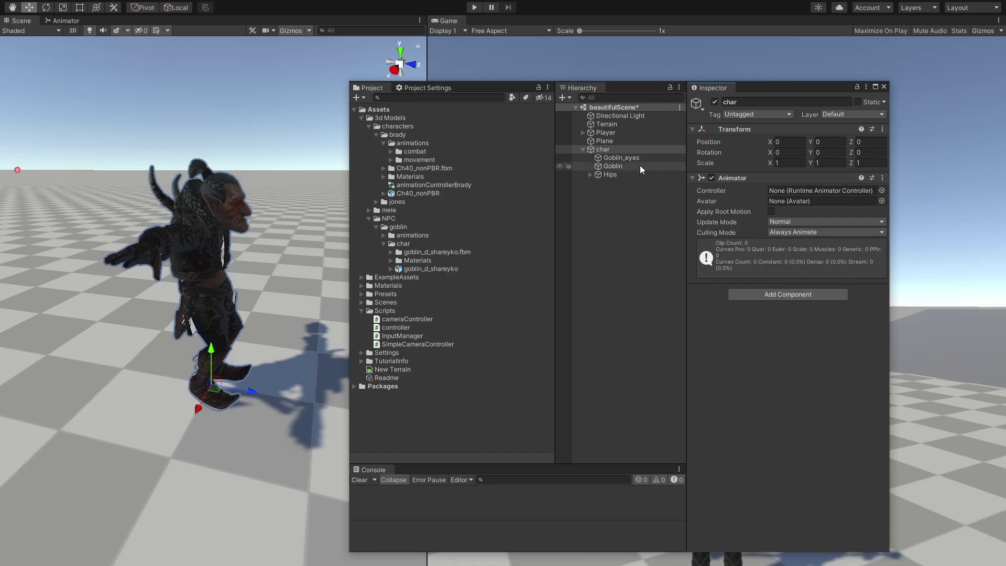
# Collapse the brady and Scripts folders in the project's asset tree.
pyautogui.click(376, 135)
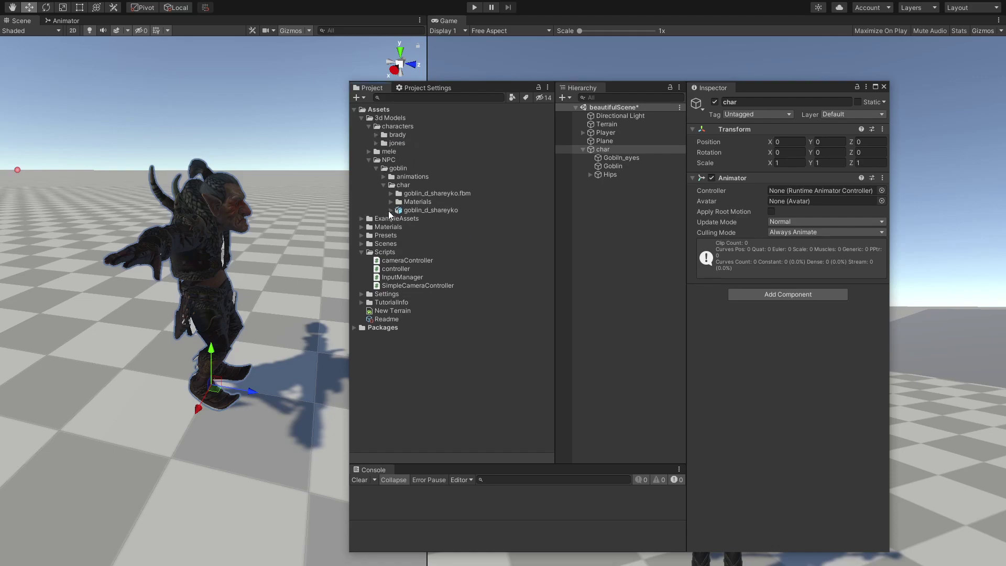
pyautogui.click(362, 252)
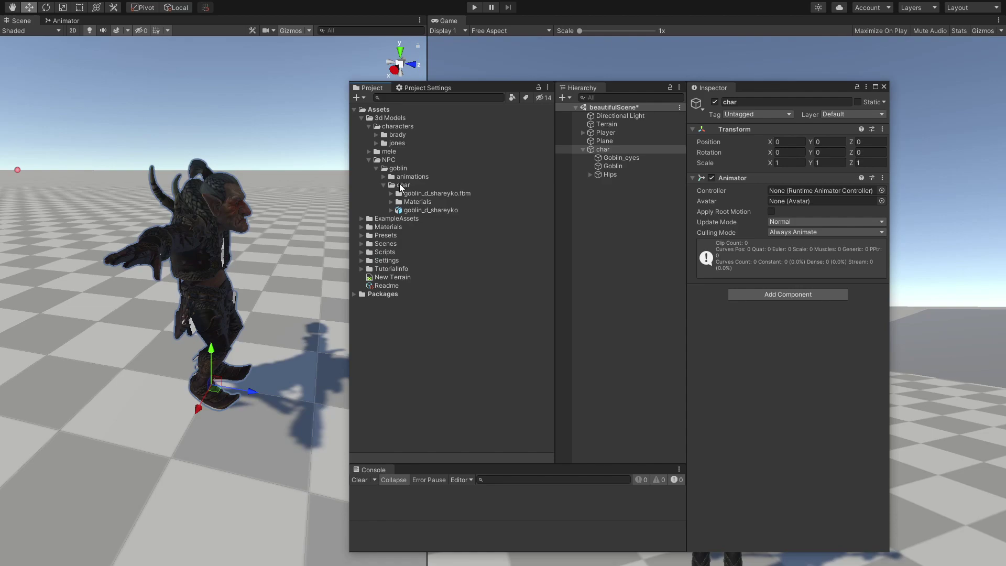
pyautogui.click(401, 185)
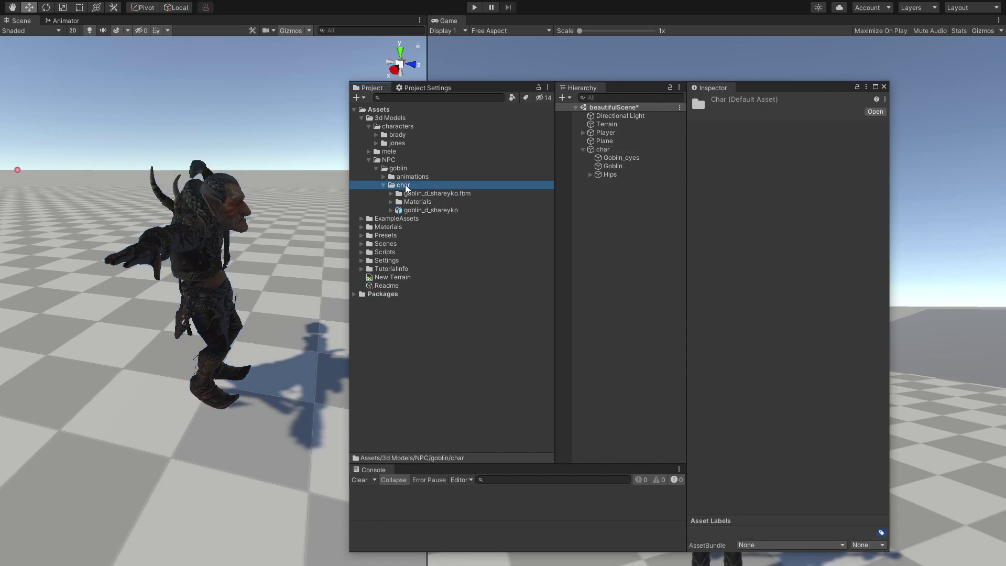
pyautogui.rightClick(405, 186)
pyautogui.moveTo(447, 192)
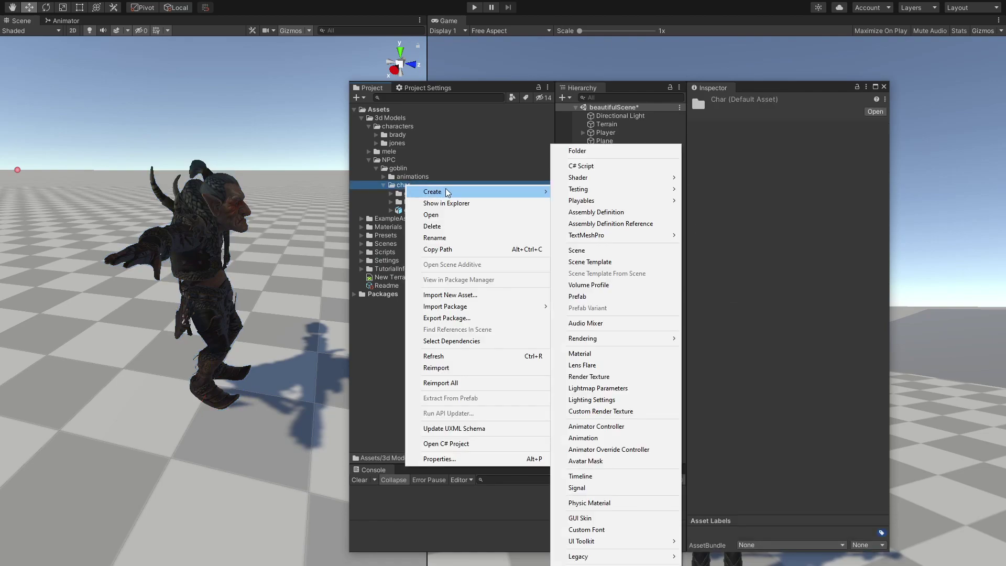
pyautogui.click(585, 152)
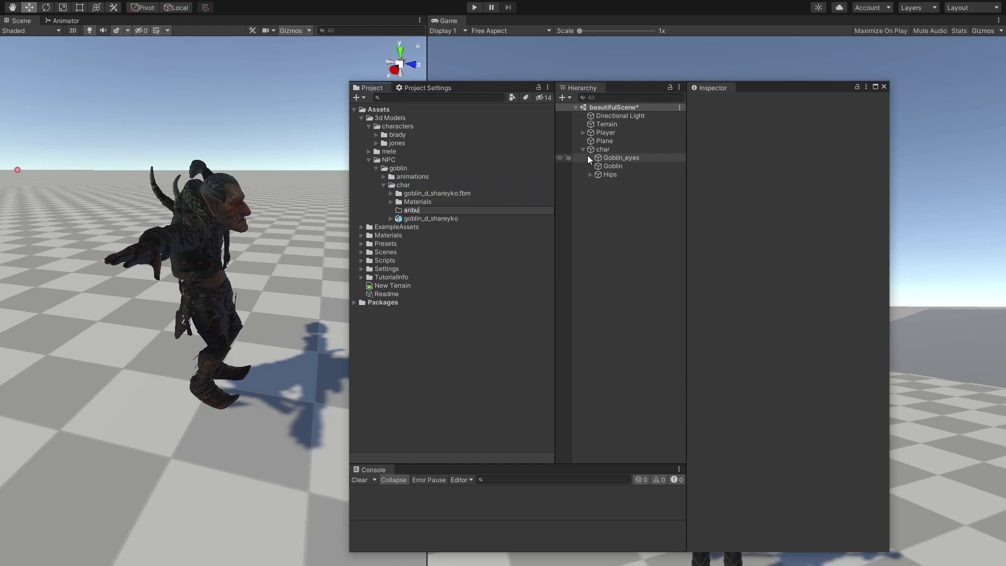
pyautogui.write('anbu')
pyautogui.press('BackSpace')
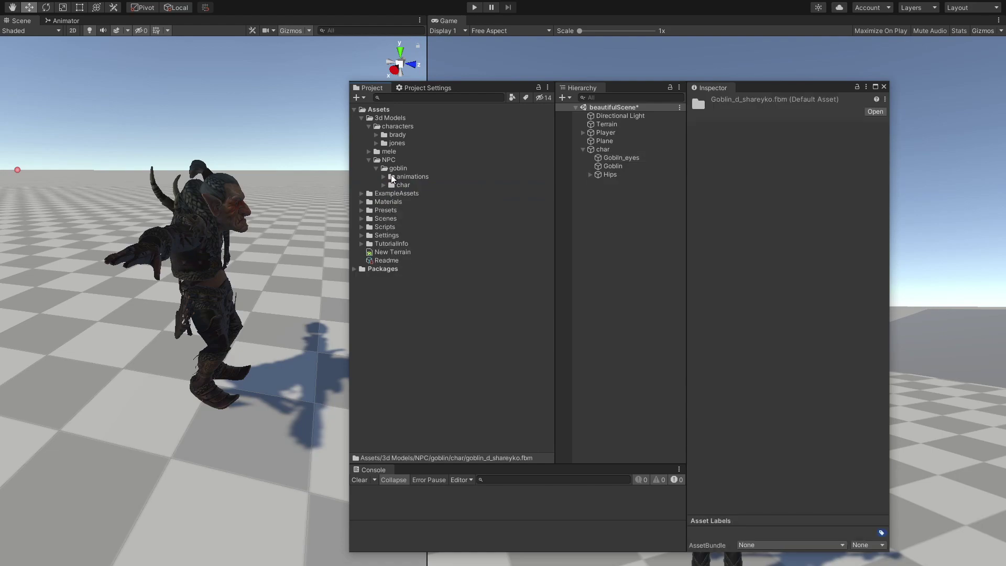
# Create an Animator Controller named npcController in the goblin's animations folder.
pyautogui.click(403, 176)
pyautogui.click(384, 177)
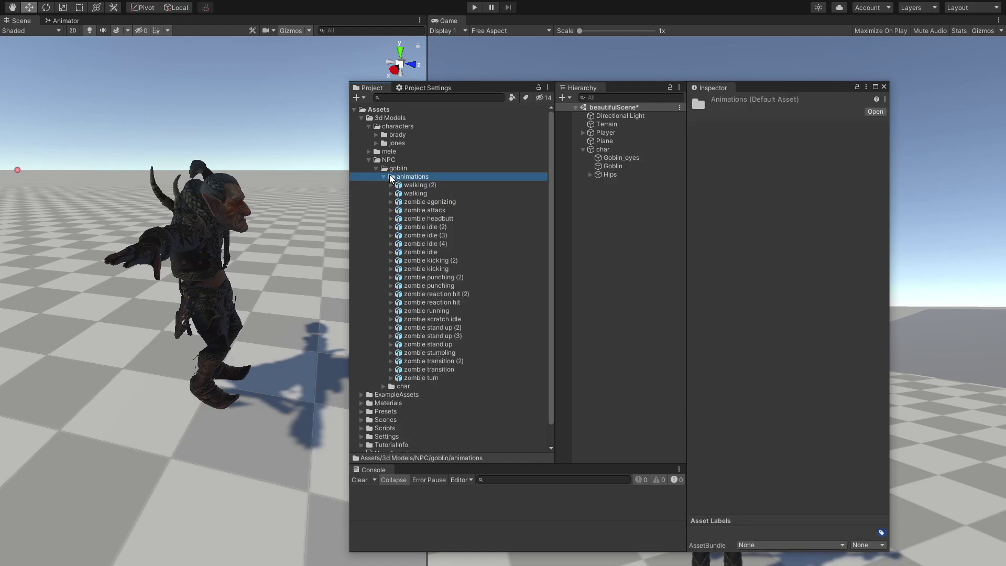
pyautogui.rightClick(420, 179)
pyautogui.moveTo(480, 184)
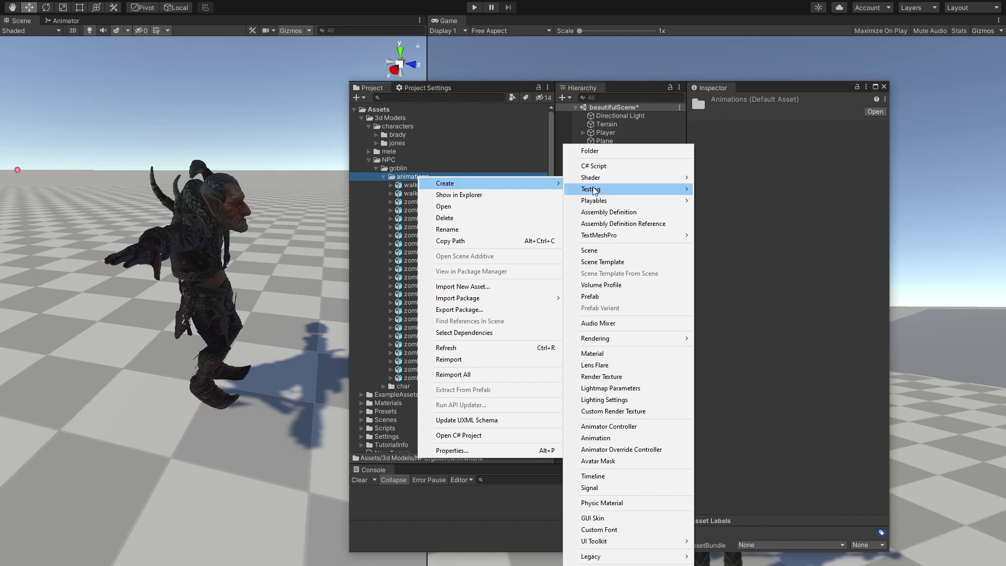
pyautogui.click(618, 426)
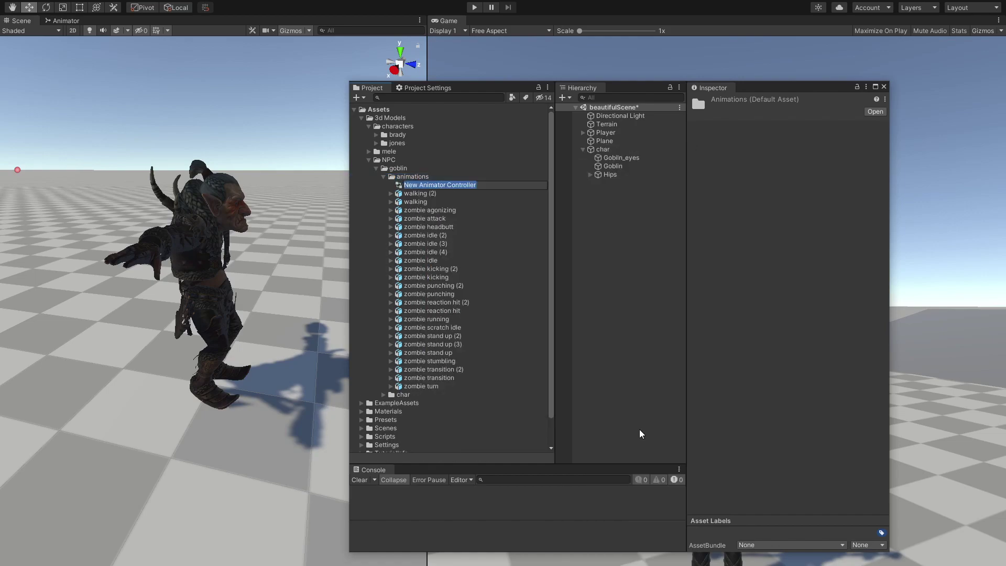
pyautogui.write('npc')
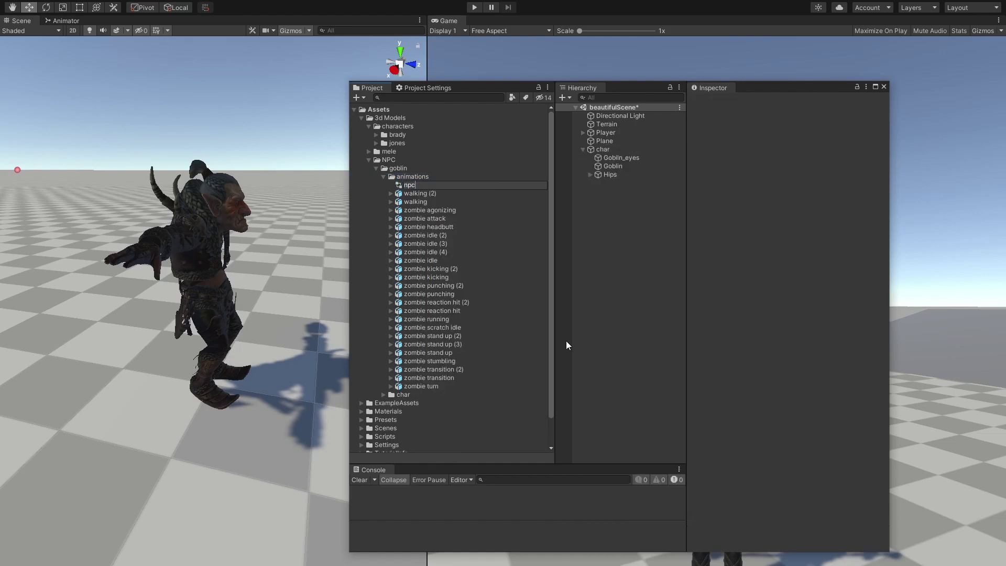
pyautogui.write('Controller')
# Assign npcController as the controller of the char object's Animator component.
pyautogui.click(620, 150)
pyautogui.moveTo(418, 183); pyautogui.dragTo(797, 190)
pyautogui.keyDown('alt'); pyautogui.moveTo(219, 236); pyautogui.dragTo(164, 248); pyautogui.keyUp('alt')
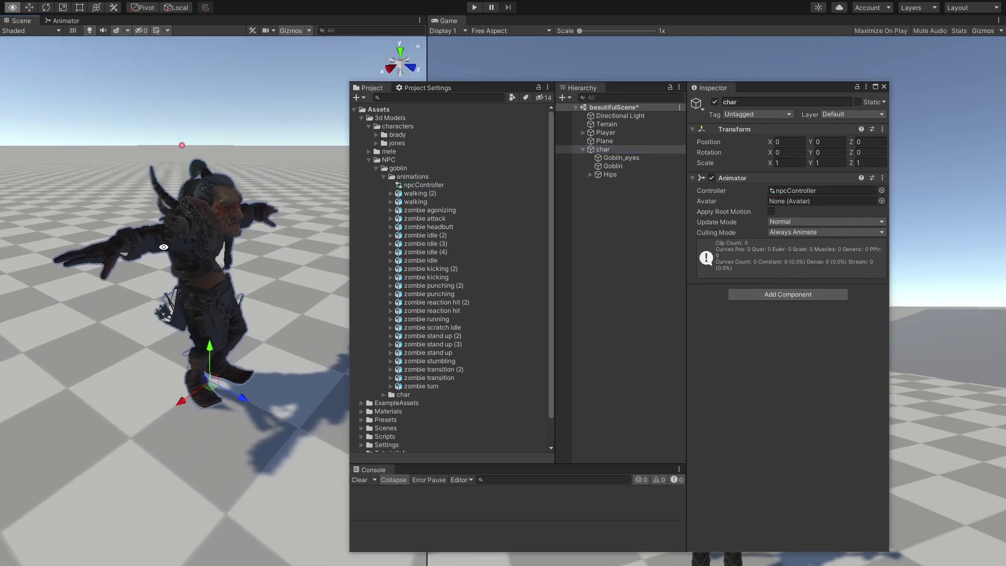
pyautogui.moveTo(200, 220); pyautogui.dragTo(218, 214, button='middle')
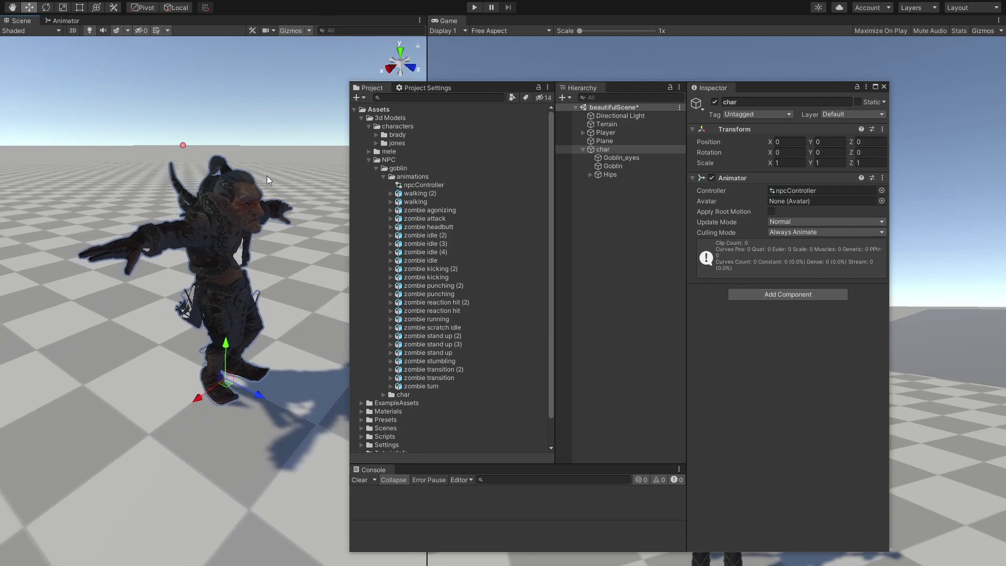
# Move the floating project window out of the way and dock the Animator window beside the Game view.
pyautogui.moveTo(459, 84); pyautogui.dragTo(0, 60)
pyautogui.click(65, 21)
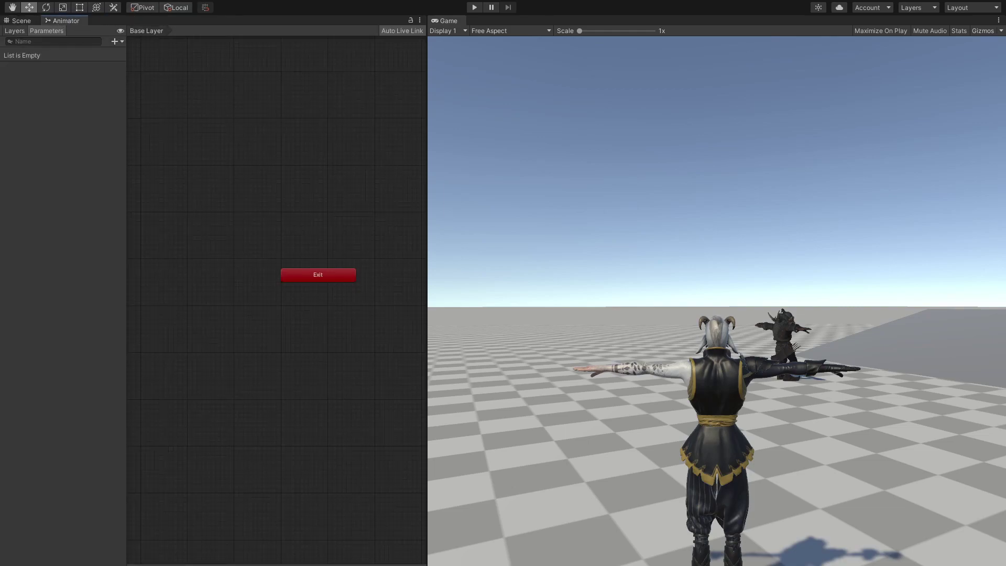
pyautogui.click(183, 0)
pyautogui.moveTo(230, 162)
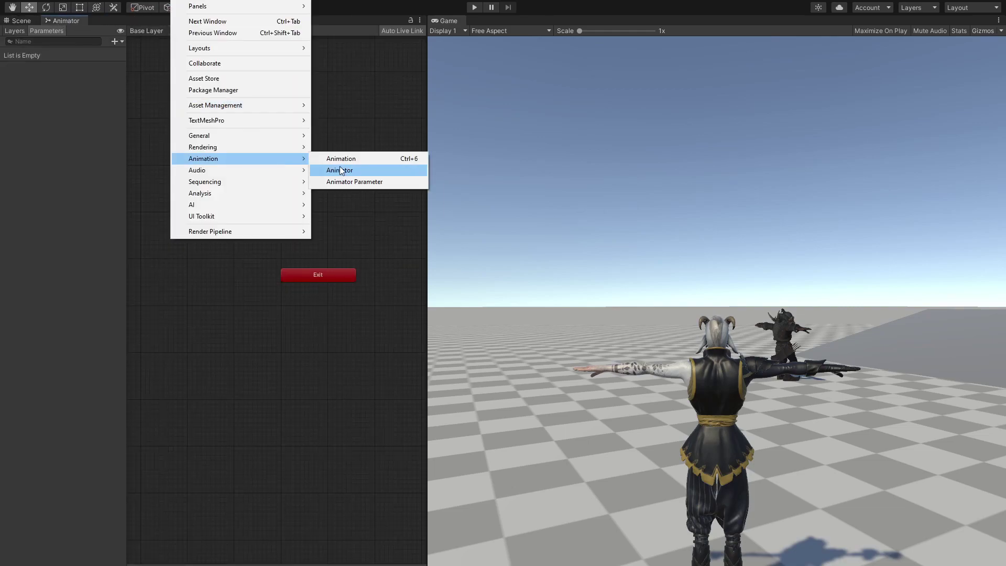
pyautogui.click(384, 181)
pyautogui.moveTo(65, 22); pyautogui.dragTo(486, 21)
# Move the Exit and Any State nodes up out of the way and place the Entry node well below them.
pyautogui.scroll(-10, 633, 227)
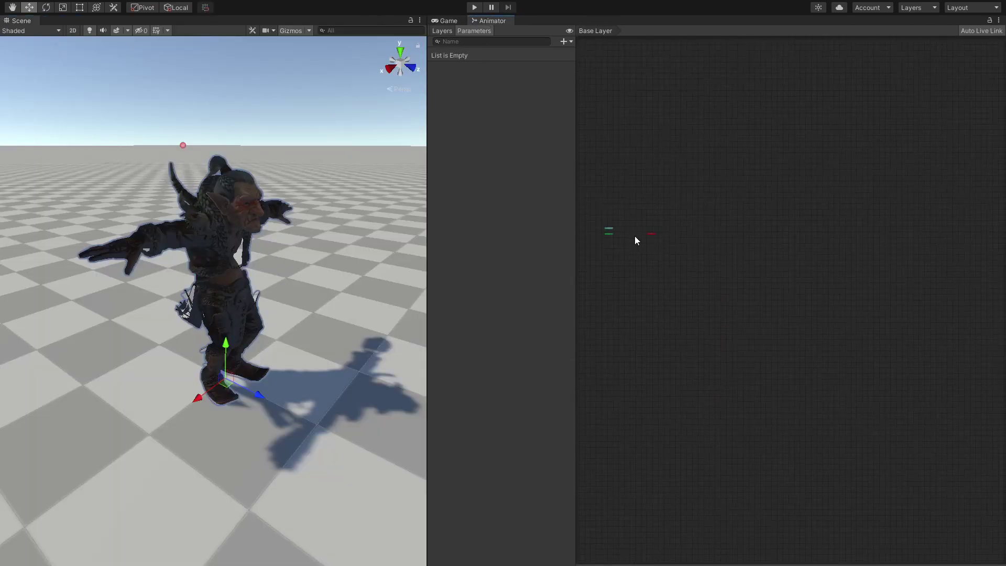
pyautogui.scroll(8, 676, 243)
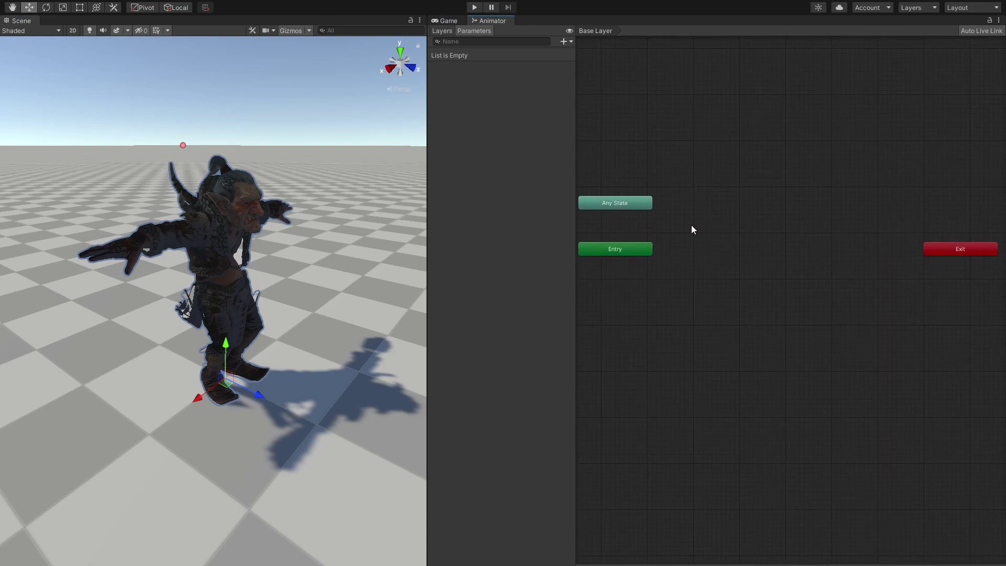
pyautogui.moveTo(700, 245); pyautogui.dragTo(732, 275, button='middle')
pyautogui.click(695, 250)
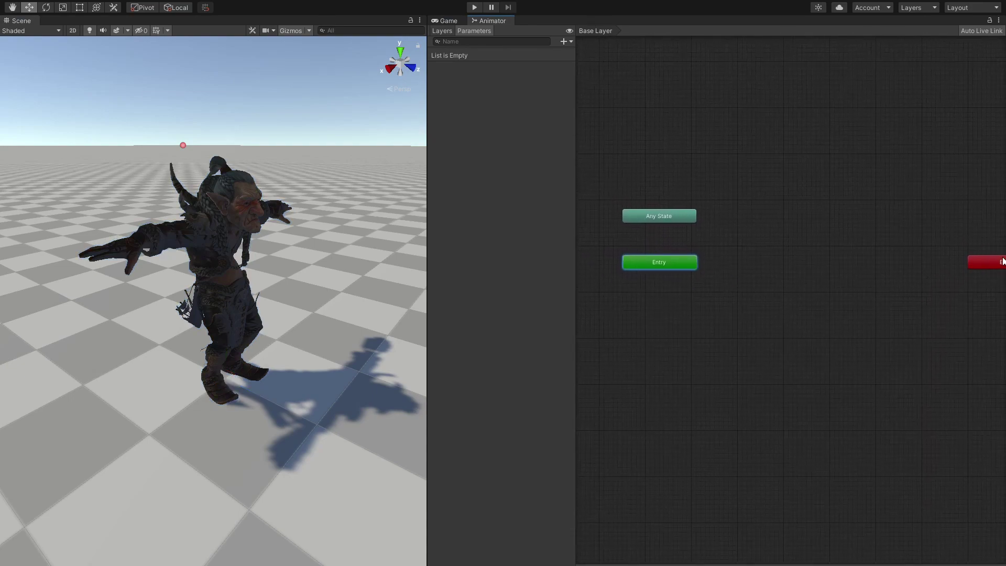
pyautogui.moveTo(985, 258); pyautogui.dragTo(640, 197)
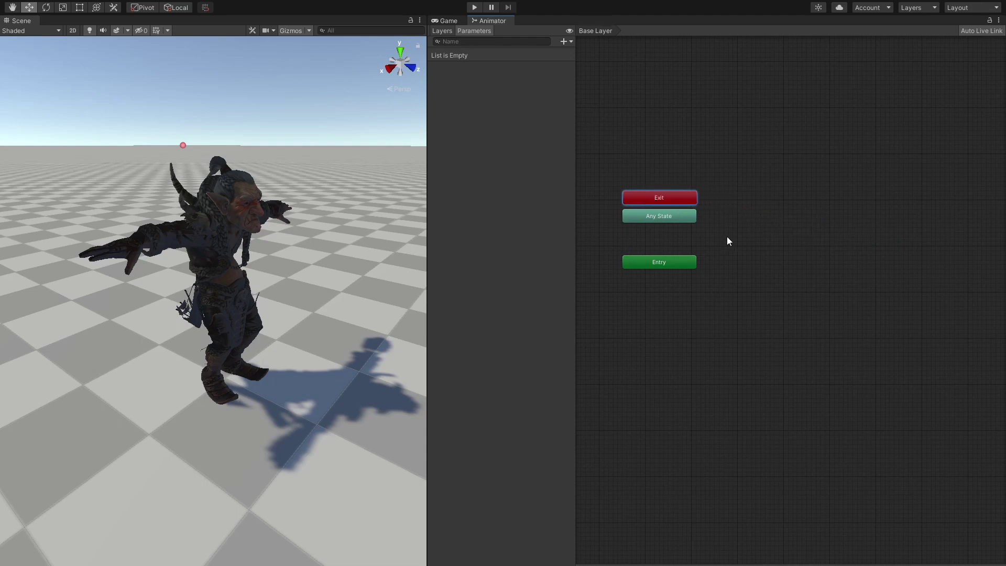
pyautogui.moveTo(751, 254); pyautogui.dragTo(603, 176)
pyautogui.moveTo(661, 197); pyautogui.dragTo(665, 46)
pyautogui.moveTo(672, 263); pyautogui.dragTo(652, 243, button='middle')
pyautogui.moveTo(644, 244); pyautogui.dragTo(796, 368)
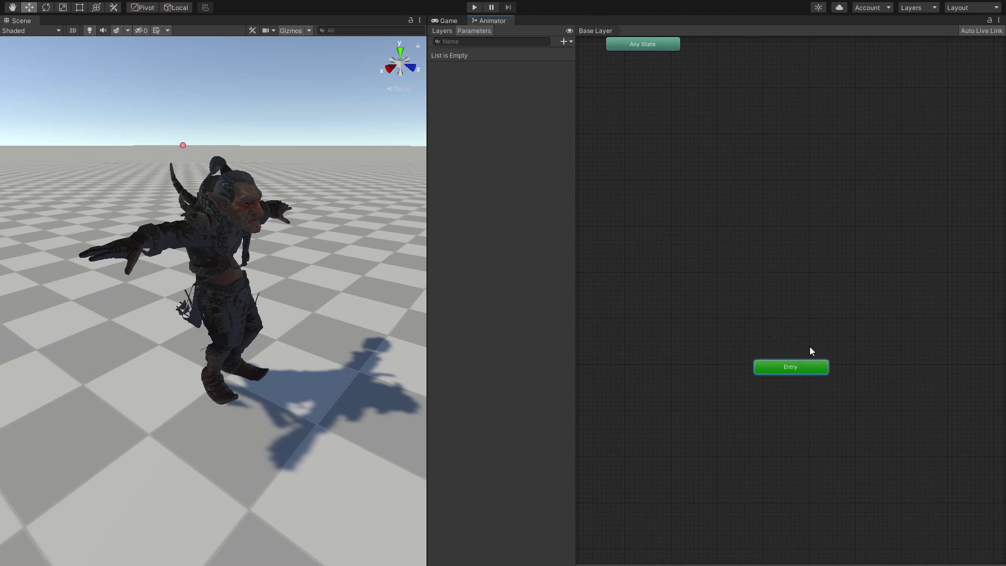
pyautogui.moveTo(790, 354); pyautogui.dragTo(696, 309, button='middle')
pyautogui.scroll(4, 692, 320)
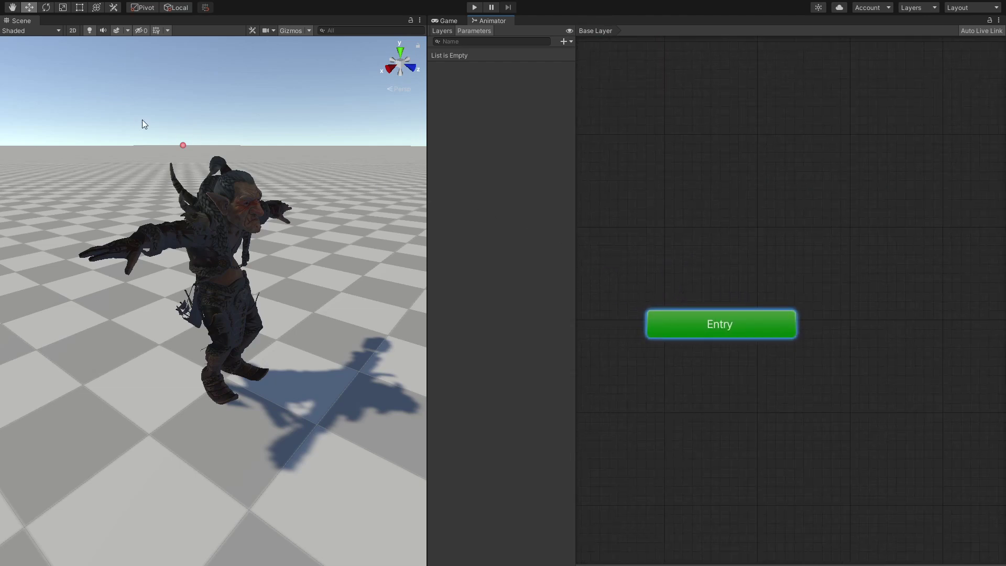
# Create a state from a new blend tree above the Entry node and open that blend tree for editing.
pyautogui.click(225, 278)
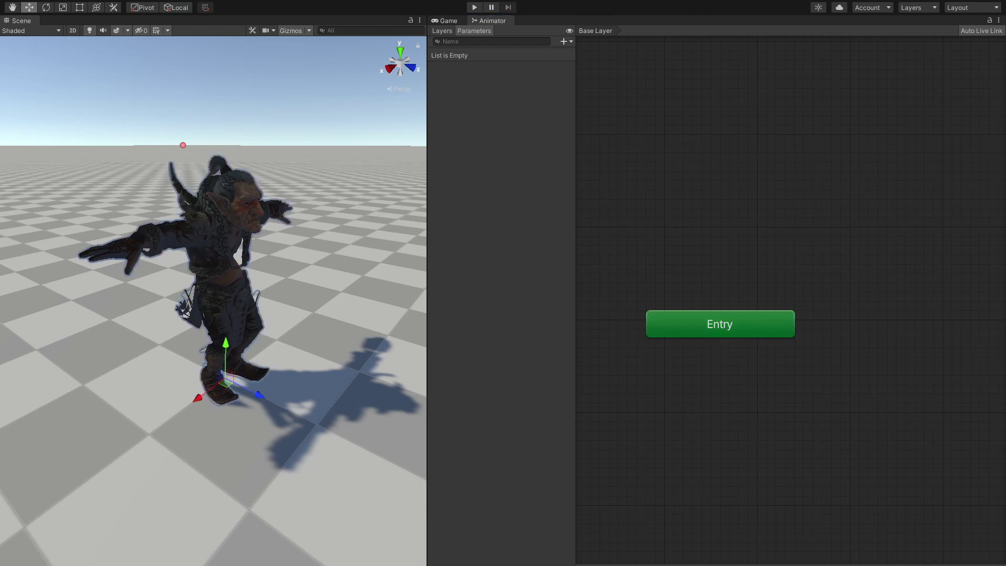
pyautogui.click(647, 152)
pyautogui.moveTo(647, 152); pyautogui.dragTo(720, 194, button='middle')
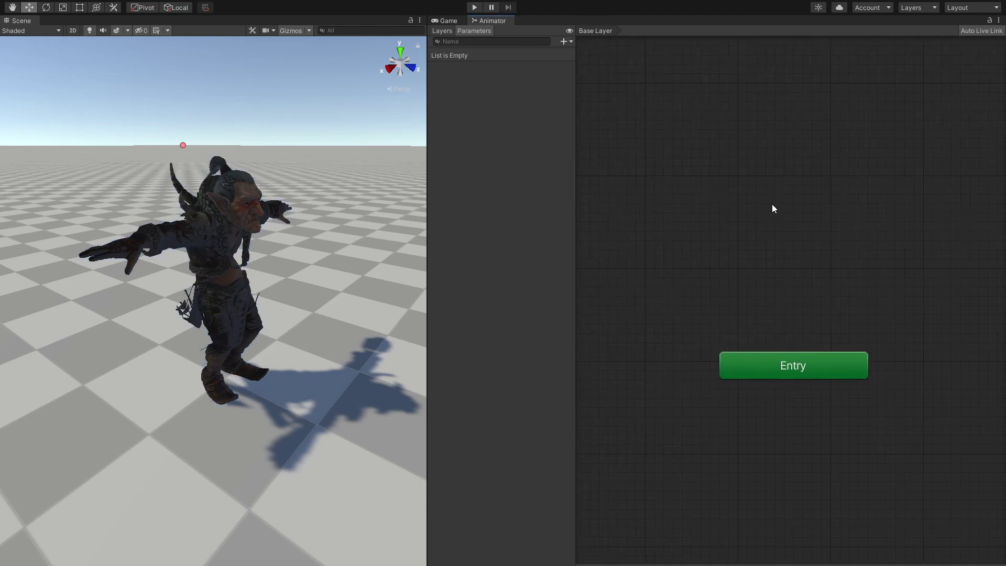
pyautogui.rightClick(763, 257)
pyautogui.moveTo(818, 264)
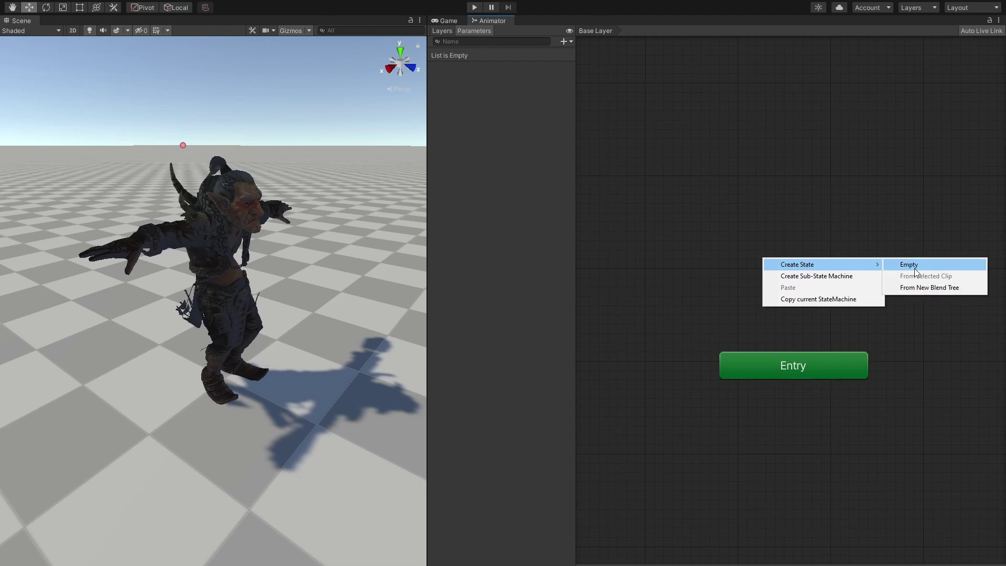
pyautogui.click(940, 289)
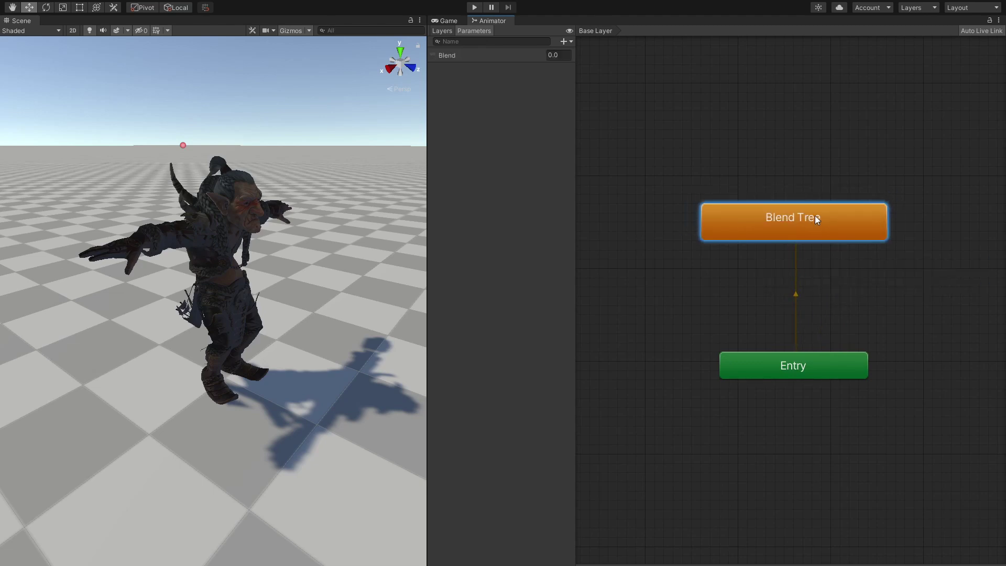
pyautogui.rightClick(793, 219)
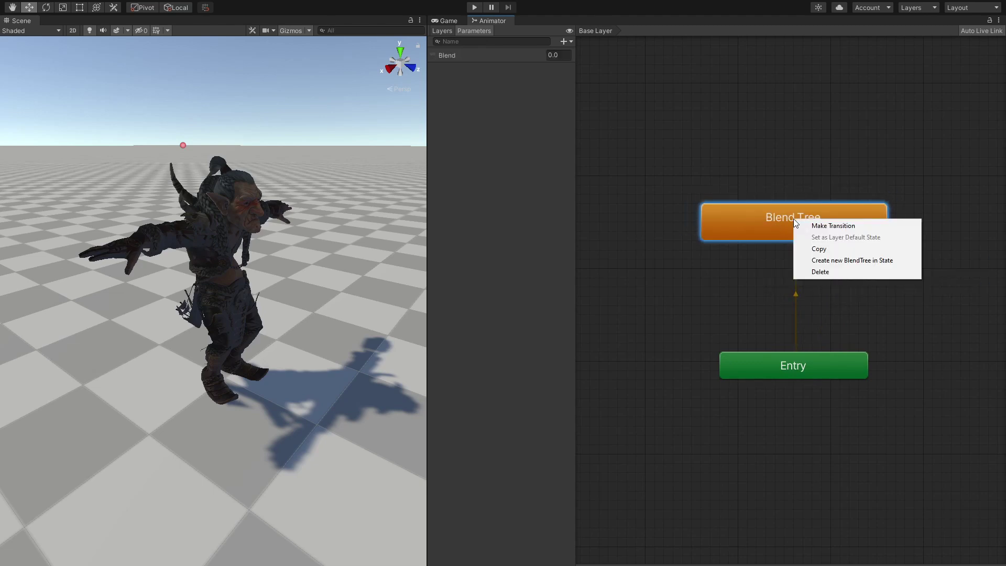
pyautogui.click(756, 216)
pyautogui.doubleClick(757, 216)
pyautogui.scroll(5, 734, 247)
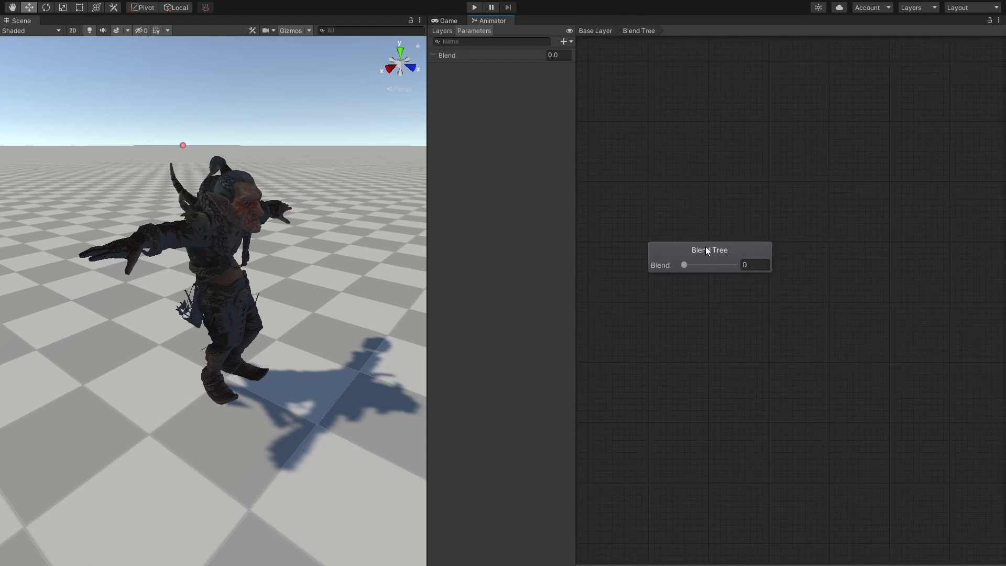
pyautogui.click(727, 238)
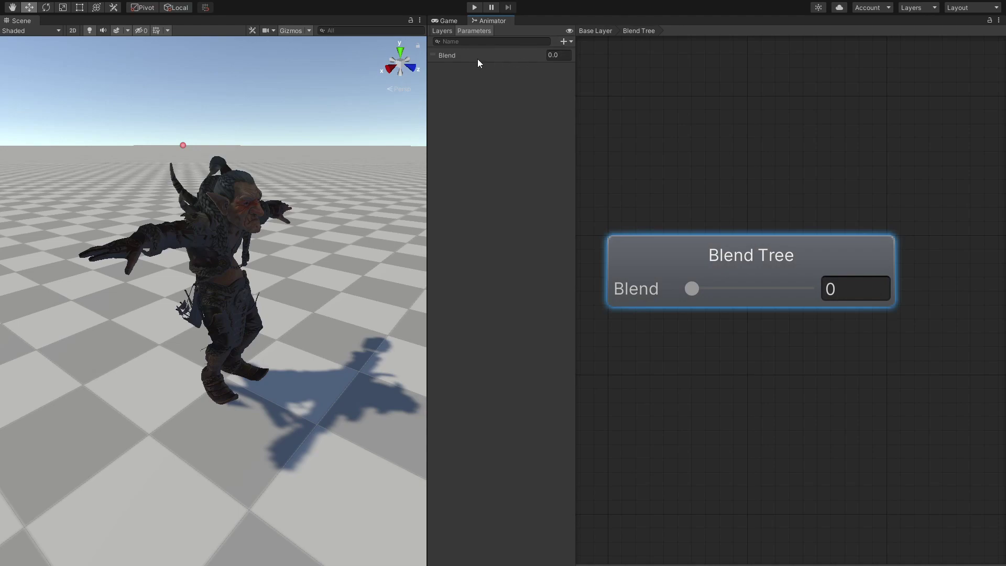
# Rename the Blend parameter to vertical.
pyautogui.click(460, 55)
pyautogui.click(455, 54)
pyautogui.write('ver')
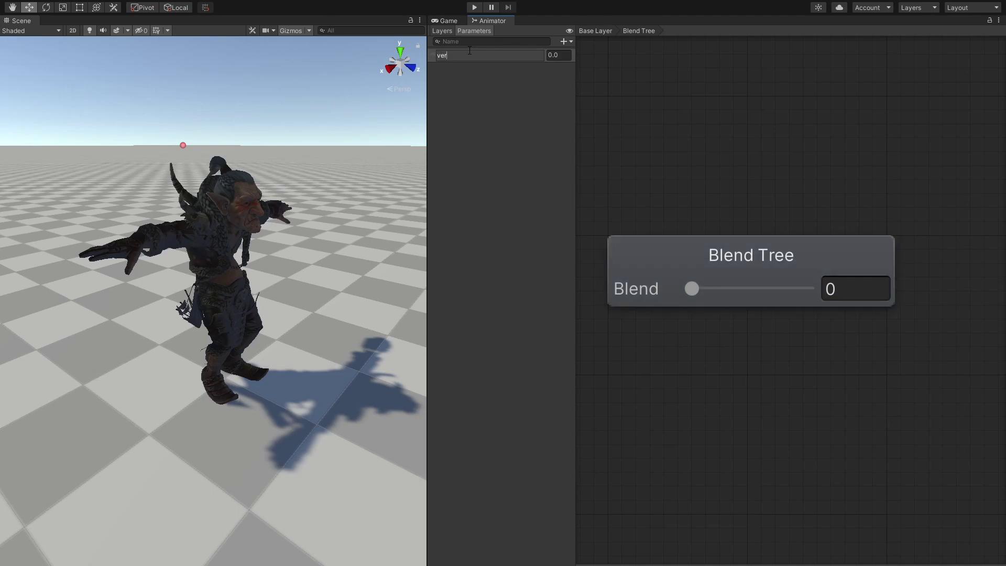
pyautogui.write('tical')
pyautogui.press('Return')
# Add a float parameter named horizontal to the animator controller.
pyautogui.click(566, 41)
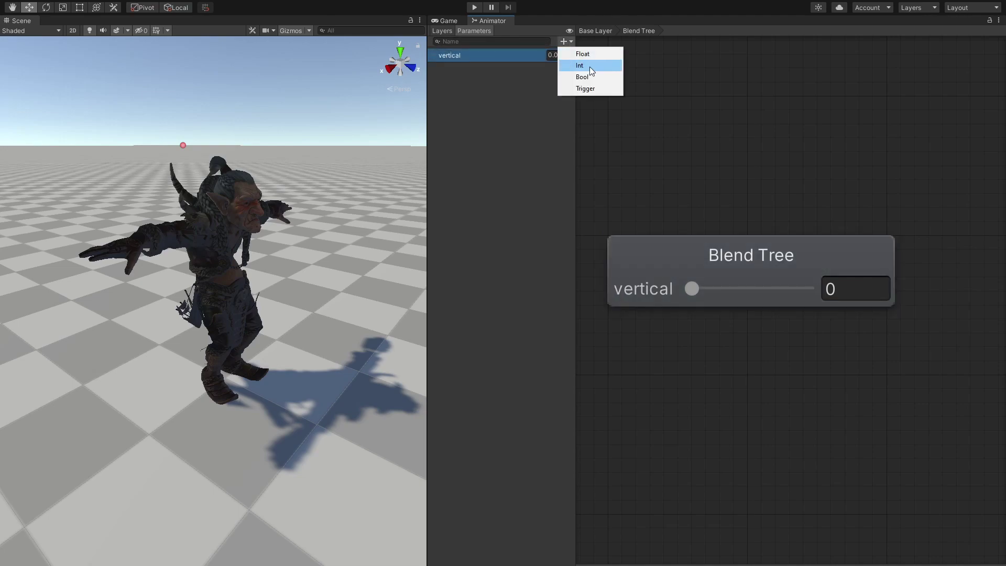
pyautogui.click(583, 54)
pyautogui.write('horizontal')
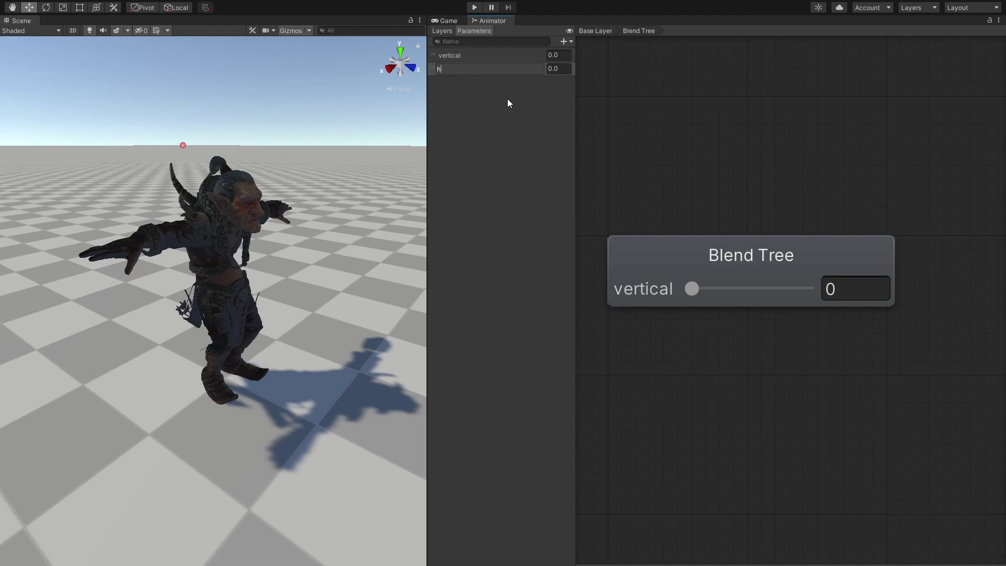
pyautogui.press('Return')
pyautogui.keyDown('alt'); pyautogui.moveTo(210, 246); pyautogui.dragTo(286, 237); pyautogui.keyUp('alt')
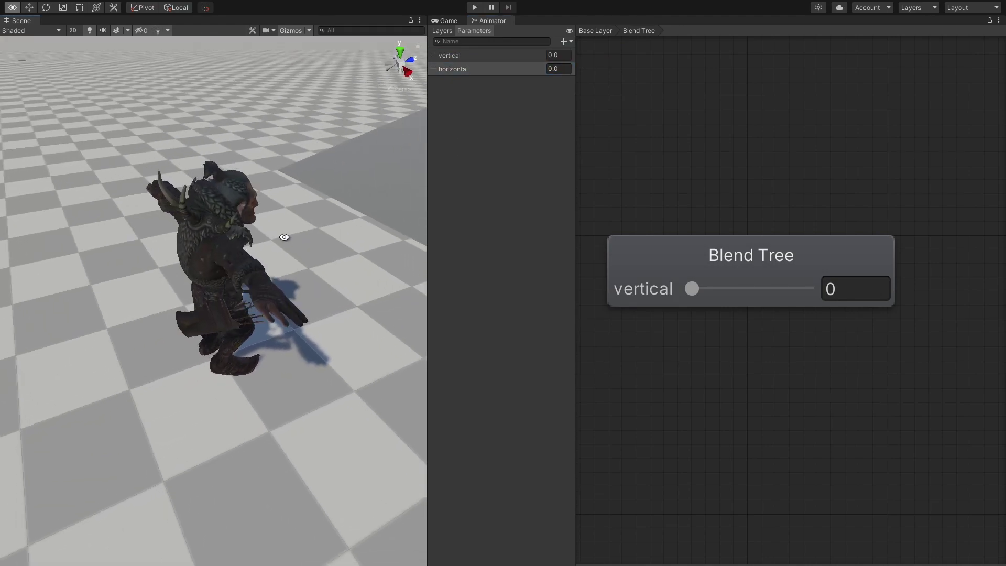
pyautogui.moveTo(232, 177)
pyautogui.keyDown('alt'); pyautogui.mouseDown()
pyautogui.moveTo(263, 150)
pyautogui.moveTo(225, 160)
pyautogui.mouseUp(); pyautogui.keyUp('alt')
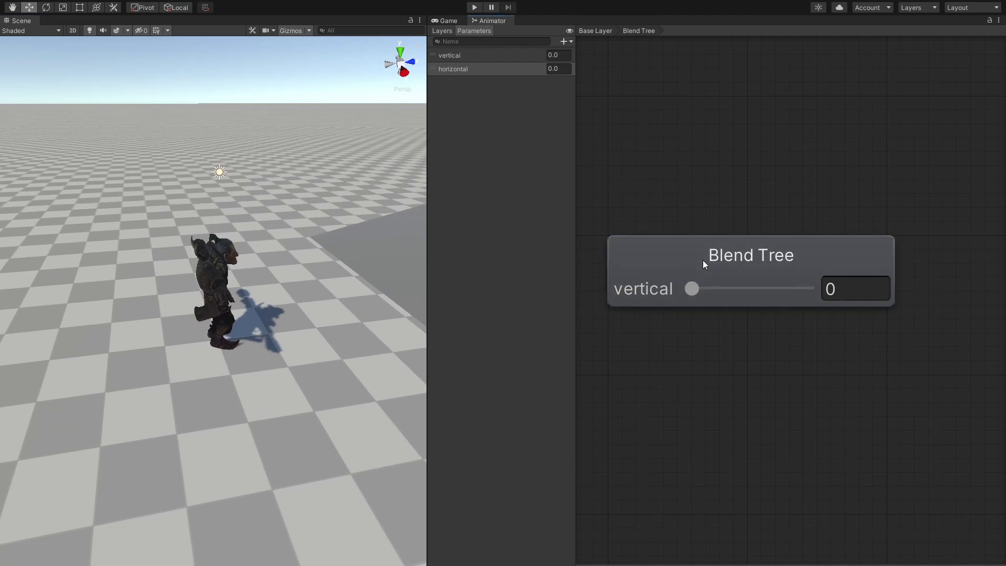
# Reopen the Blend Tree from the base layer and bring the floating window back to show its settings.
pyautogui.click(607, 31)
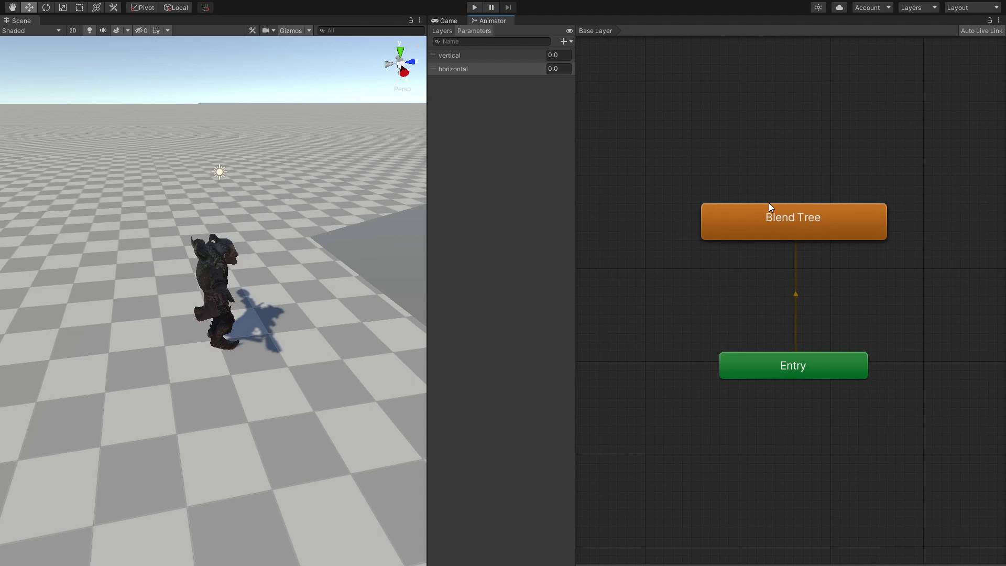
pyautogui.doubleClick(782, 221)
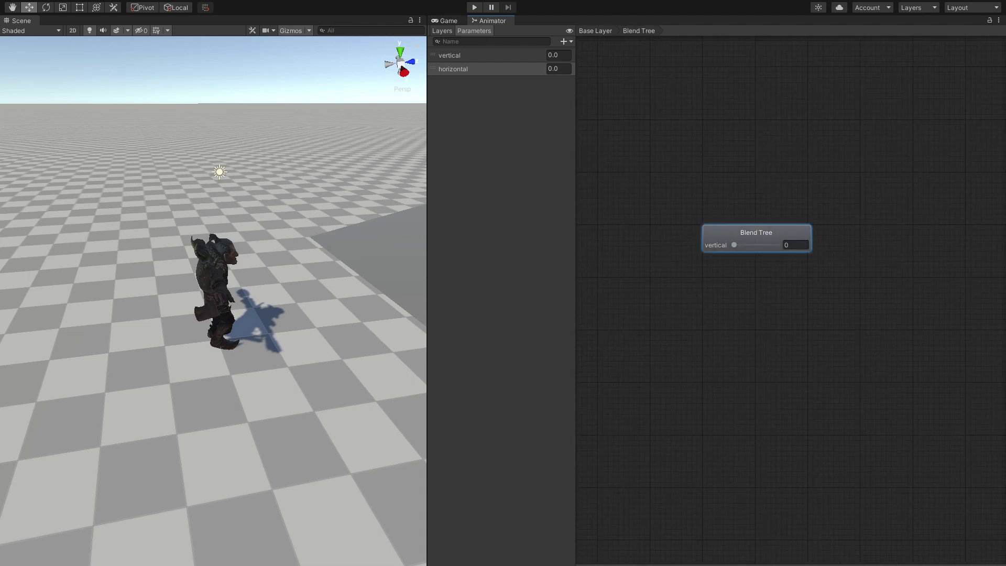
pyautogui.moveTo(0, 127); pyautogui.dragTo(460, 77)
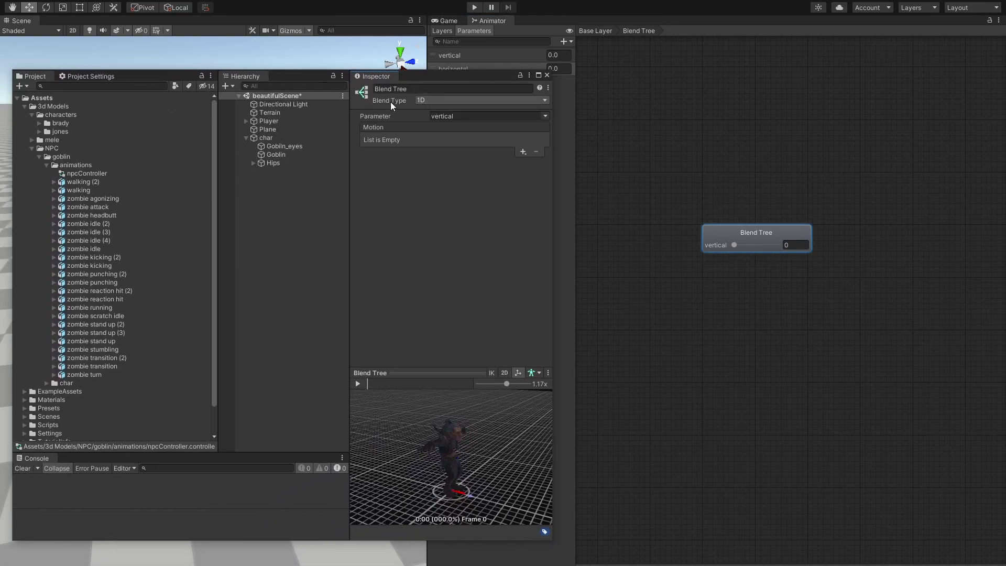
# Set the blend tree's type to 2D Freeform Directional with horizontal as its first parameter and vertical as its second.
pyautogui.click(432, 99)
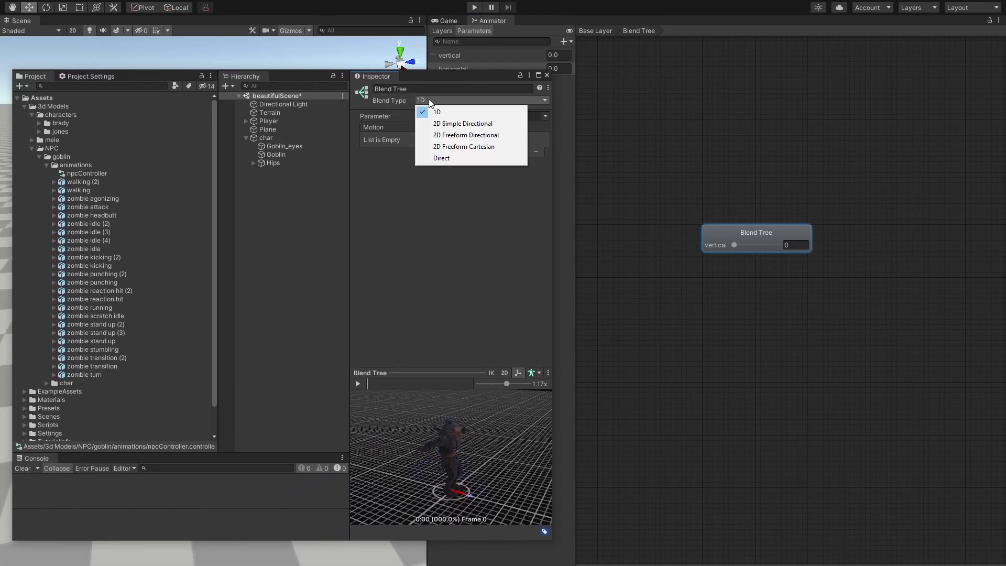
pyautogui.click(472, 135)
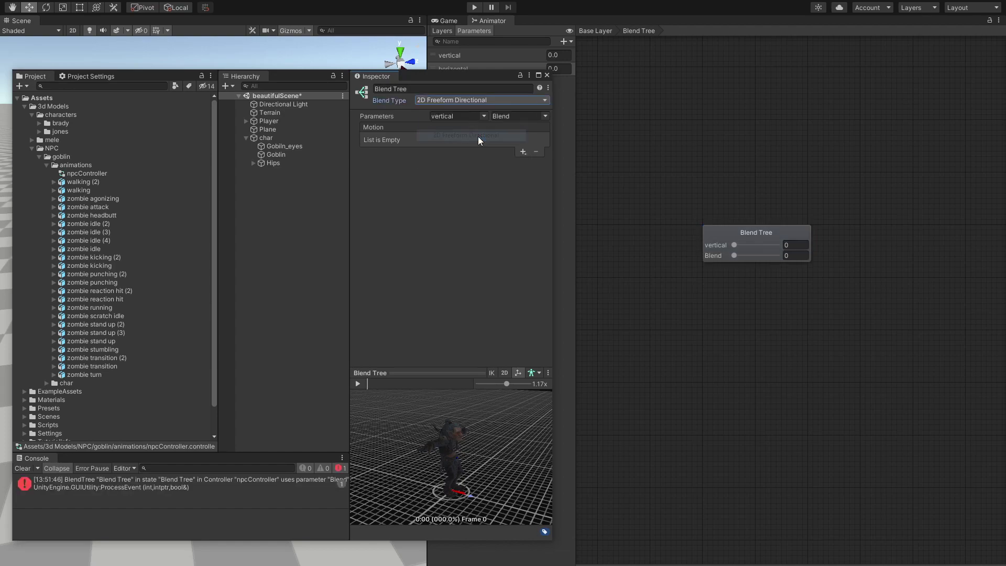
pyautogui.click(545, 116)
pyautogui.click(577, 140)
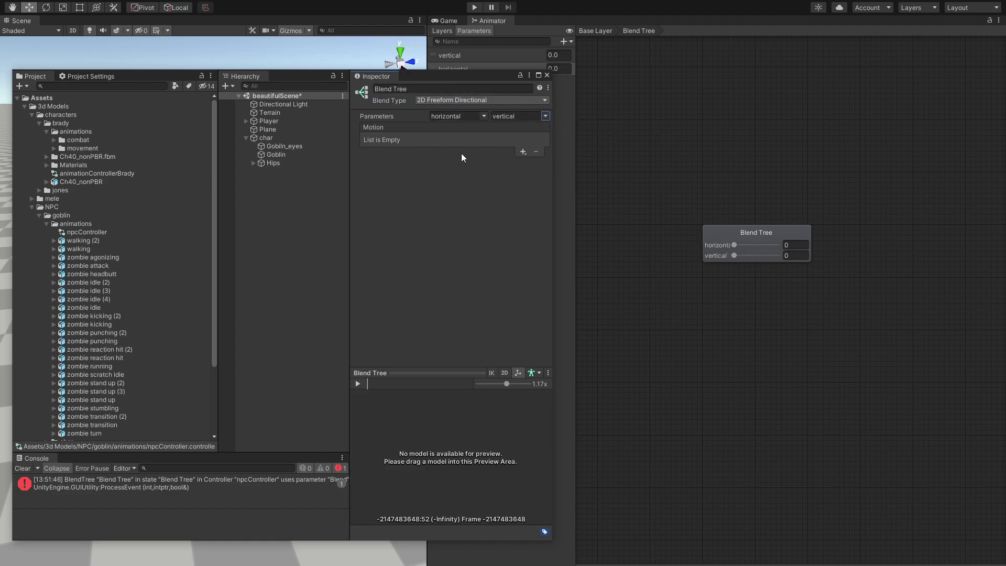
# Add four empty motion fields to the blend tree.
pyautogui.moveTo(376, 82); pyautogui.dragTo(610, 86)
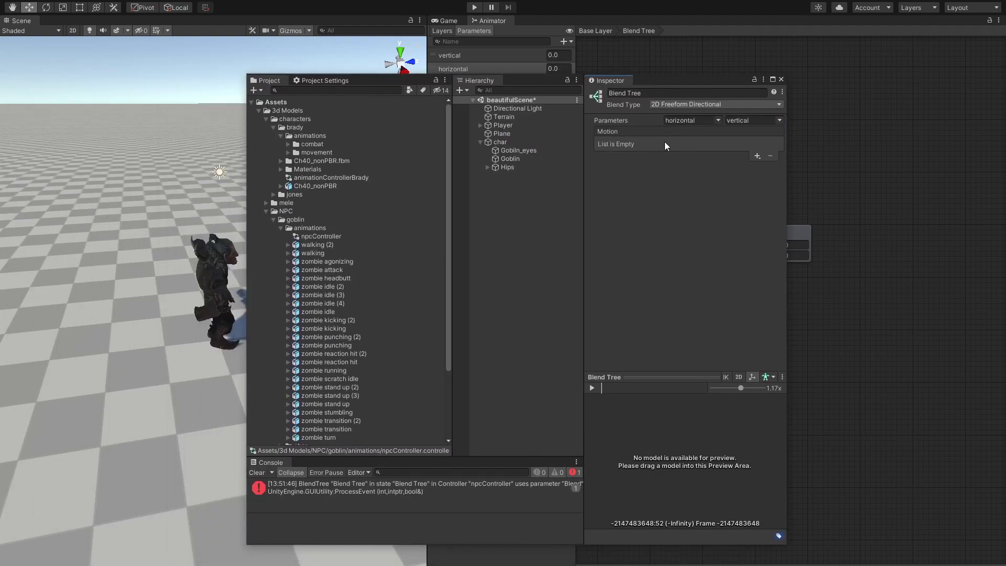
pyautogui.click(757, 156)
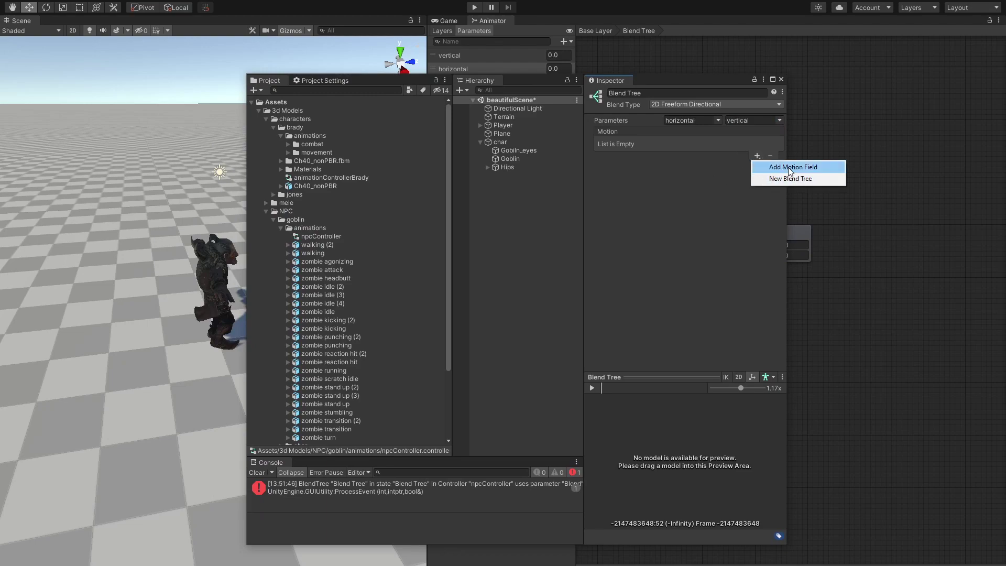
pyautogui.click(789, 166)
pyautogui.click(756, 158)
pyautogui.click(770, 167)
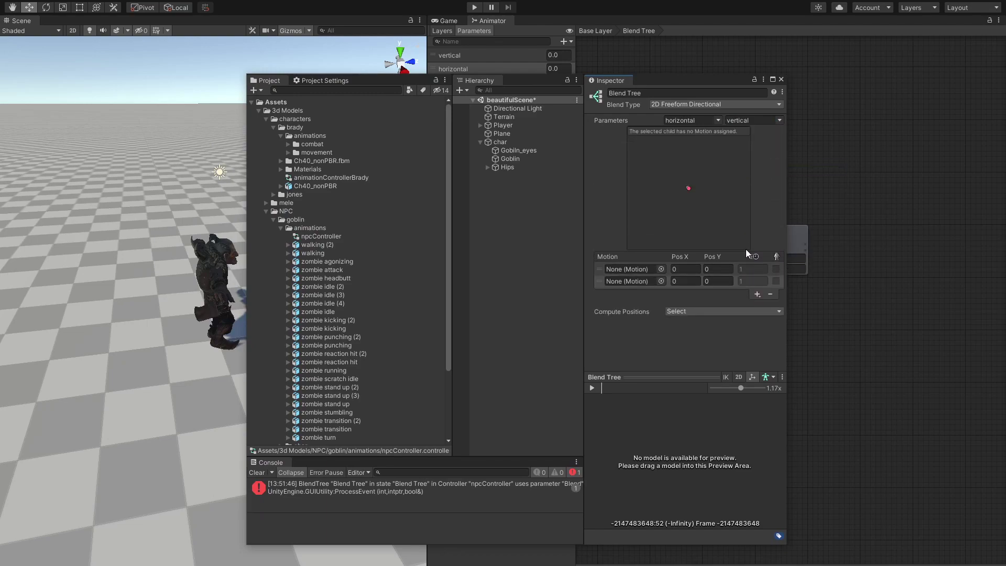
pyautogui.click(758, 295)
pyautogui.click(777, 306)
pyautogui.click(758, 306)
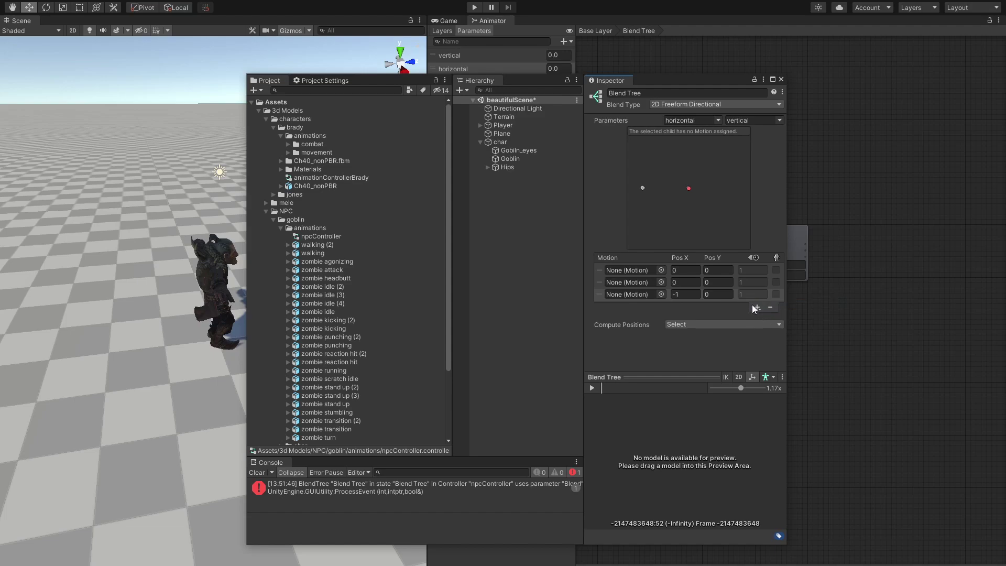
pyautogui.click(777, 318)
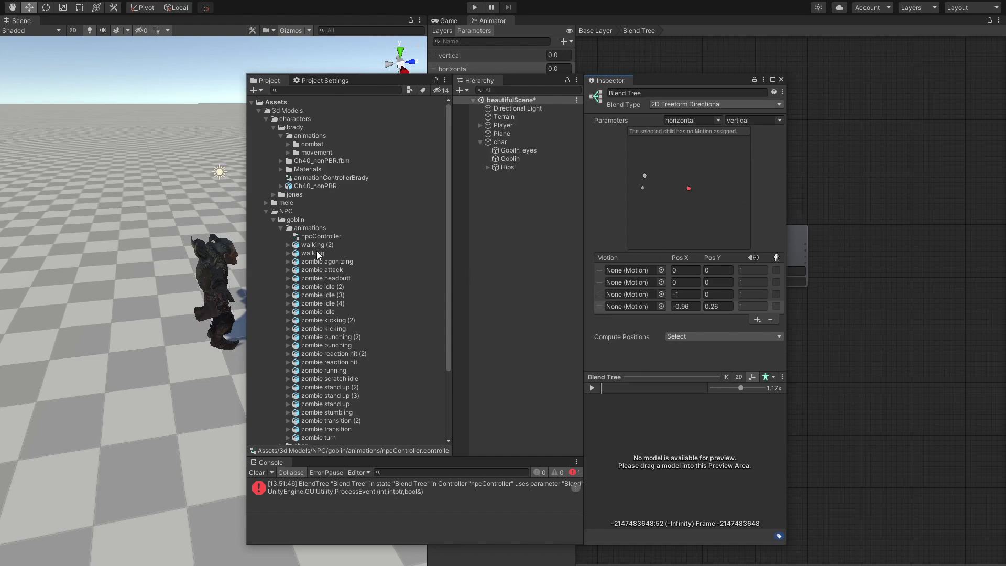
# Try assigning the zombie idle mixamo.com clip to the first motion field, and undo the assignment.
pyautogui.scroll(-5, 319, 251)
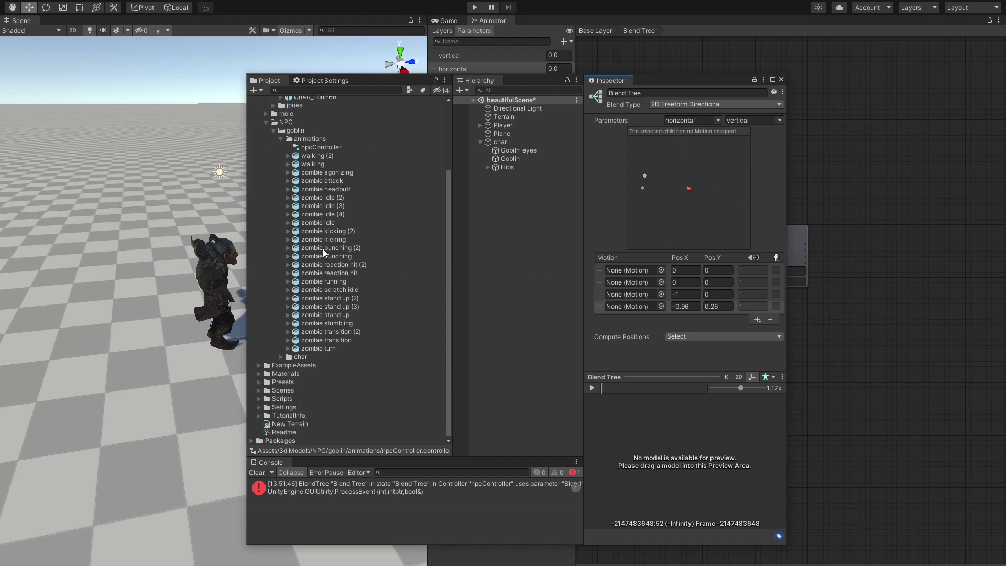
pyautogui.click(287, 222)
pyautogui.moveTo(320, 239); pyautogui.dragTo(631, 272)
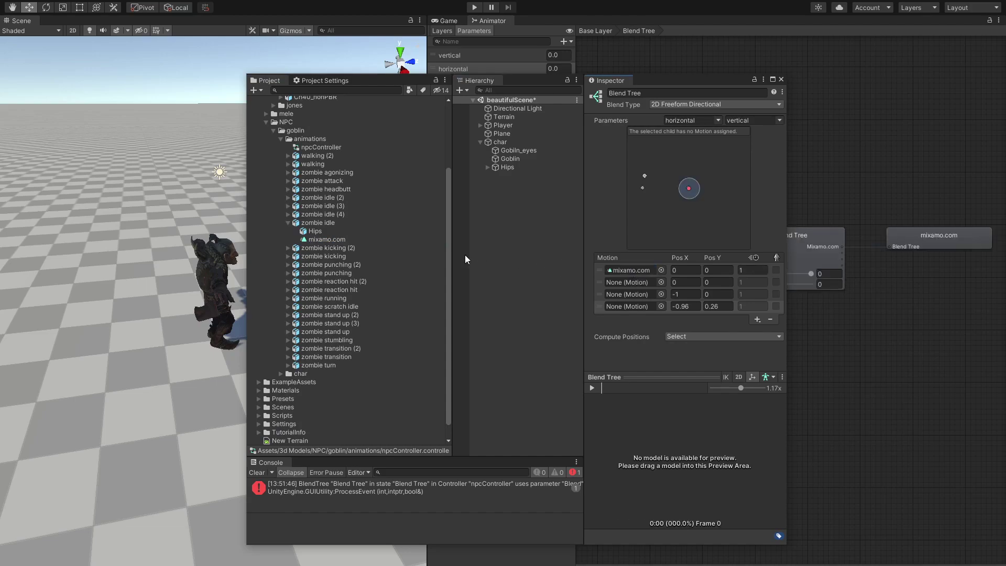
pyautogui.hotkey('ctrl', 'z')
# Preview the zombie idle mixamo.com clip using the goblin_d_shareyko model from the char folder as the preview model.
pyautogui.click(320, 239)
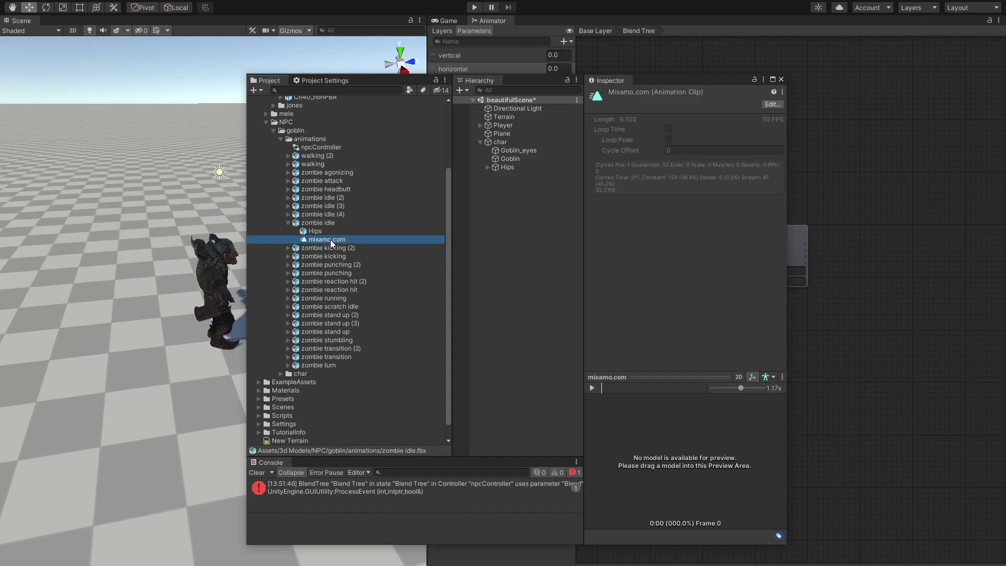
pyautogui.click(597, 388)
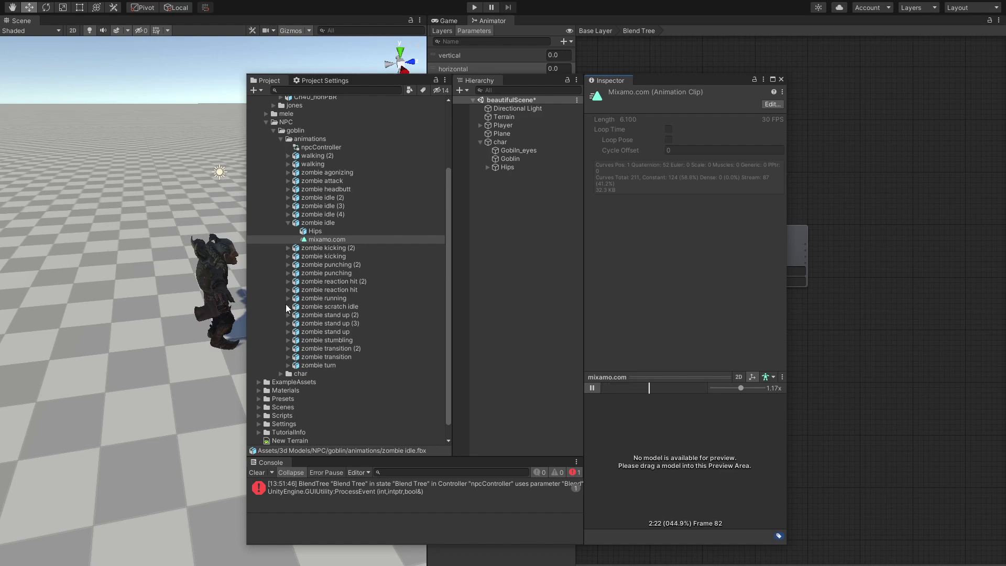
pyautogui.click(277, 375)
pyautogui.click(281, 374)
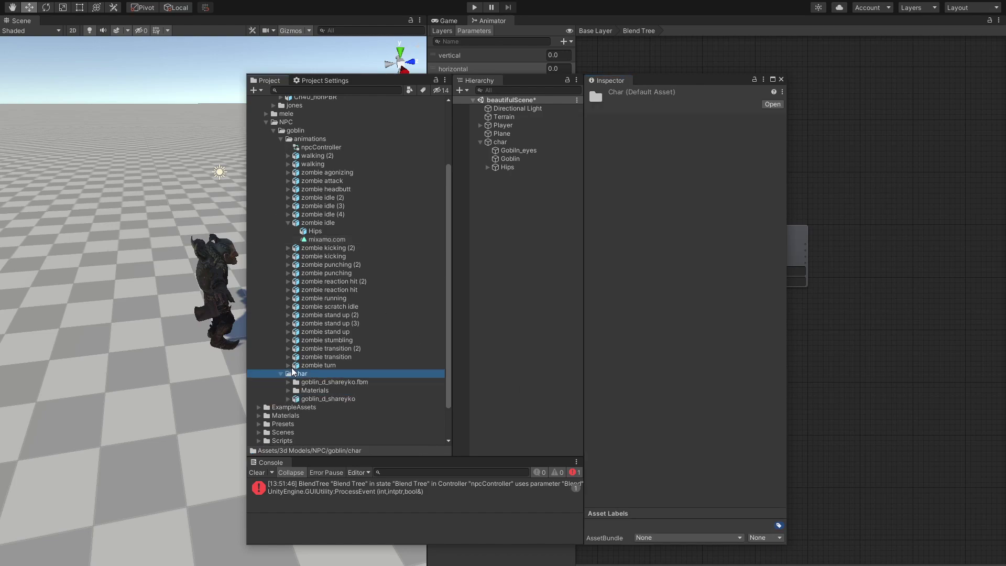
pyautogui.click(322, 222)
pyautogui.click(324, 239)
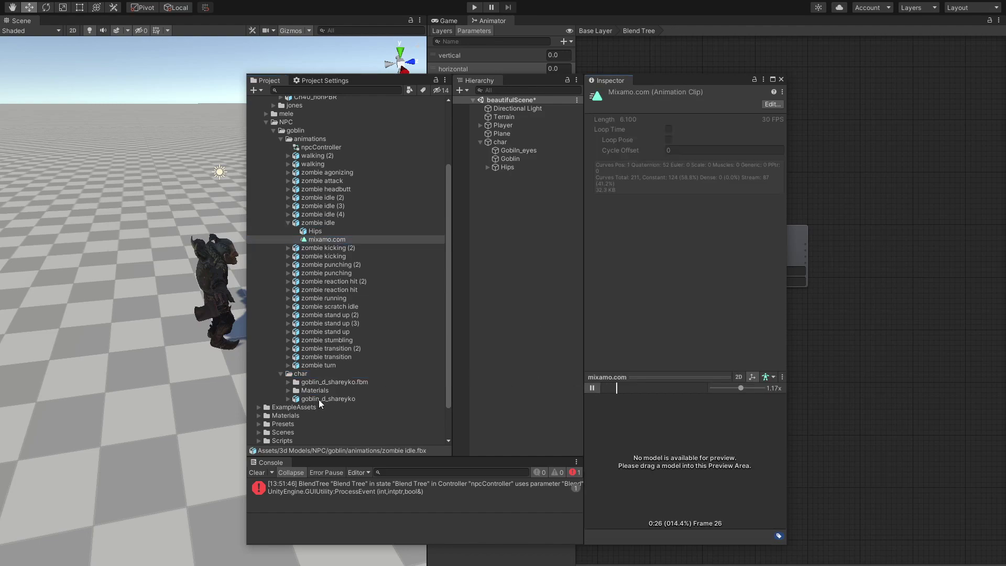
pyautogui.moveTo(319, 398); pyautogui.dragTo(770, 378)
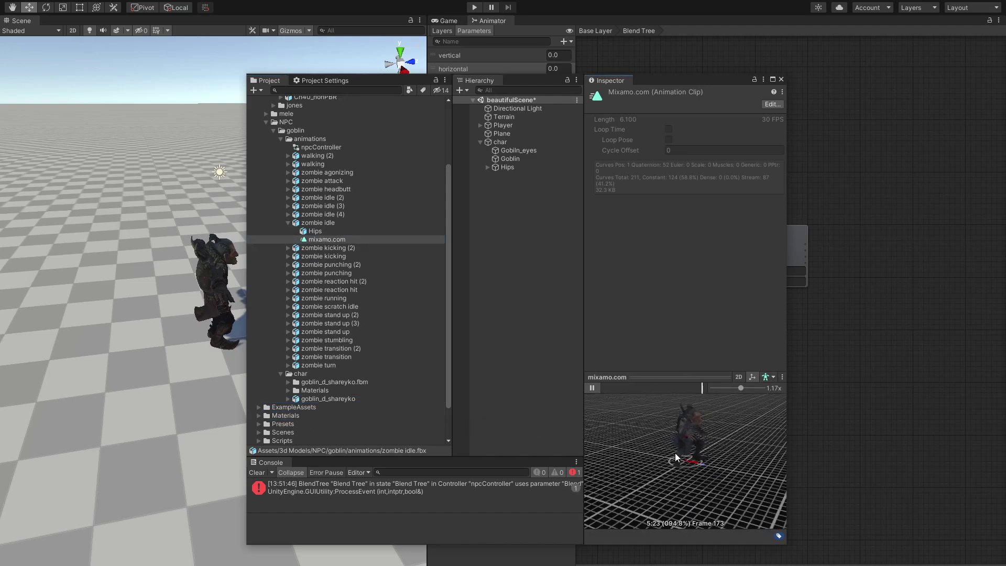
pyautogui.moveTo(696, 445)
pyautogui.mouseDown()
pyautogui.moveTo(692, 464)
pyautogui.moveTo(707, 486)
pyautogui.moveTo(706, 474)
pyautogui.moveTo(659, 462)
pyautogui.moveTo(693, 476)
pyautogui.moveTo(681, 451)
pyautogui.mouseUp()
# Reselect the blend tree and assign the zombie idle mixamo.com clip to its first motion field.
pyautogui.moveTo(526, 78); pyautogui.dragTo(325, 59)
pyautogui.click(131, 128)
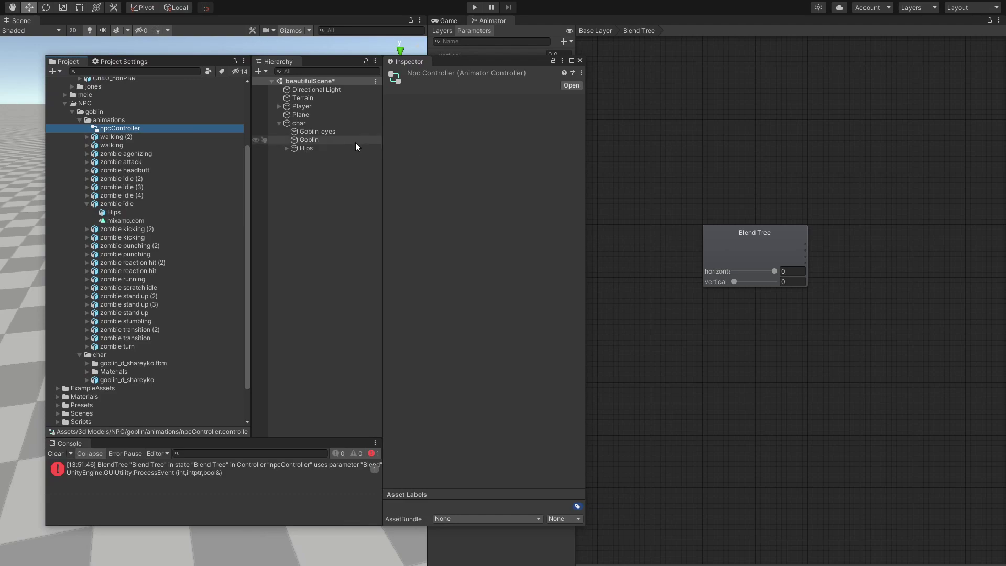
pyautogui.click(746, 230)
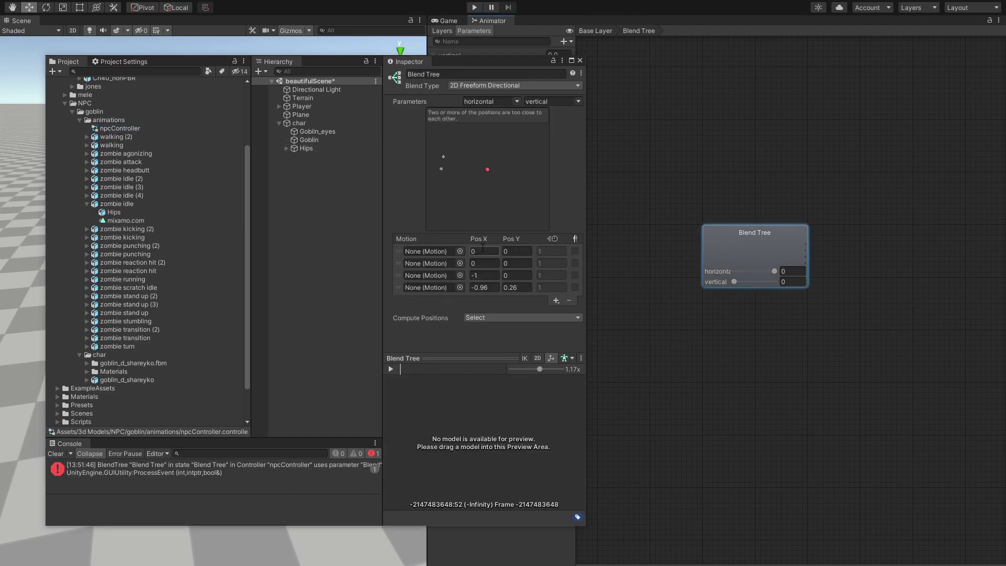
pyautogui.click(515, 252)
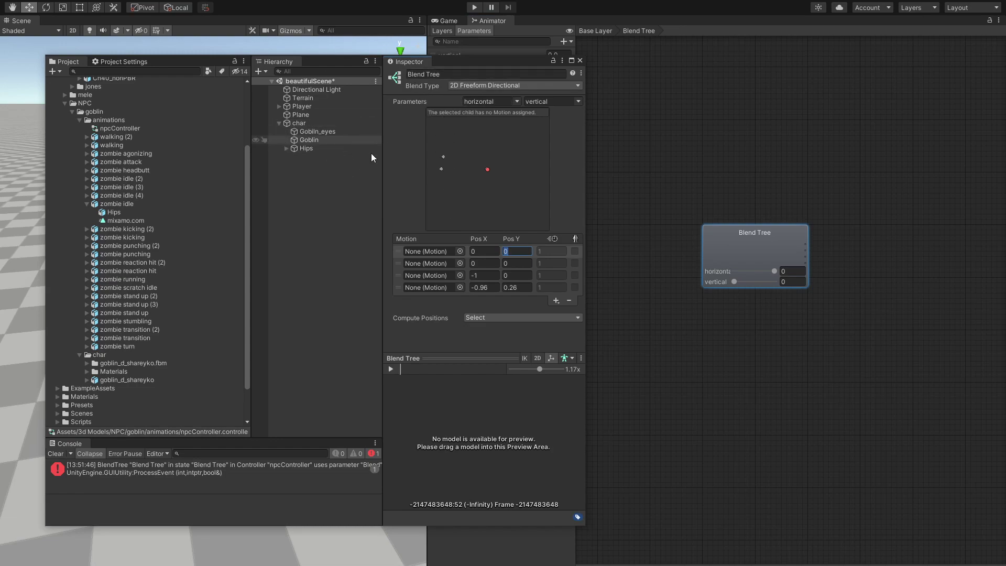
pyautogui.moveTo(139, 221); pyautogui.dragTo(420, 253)
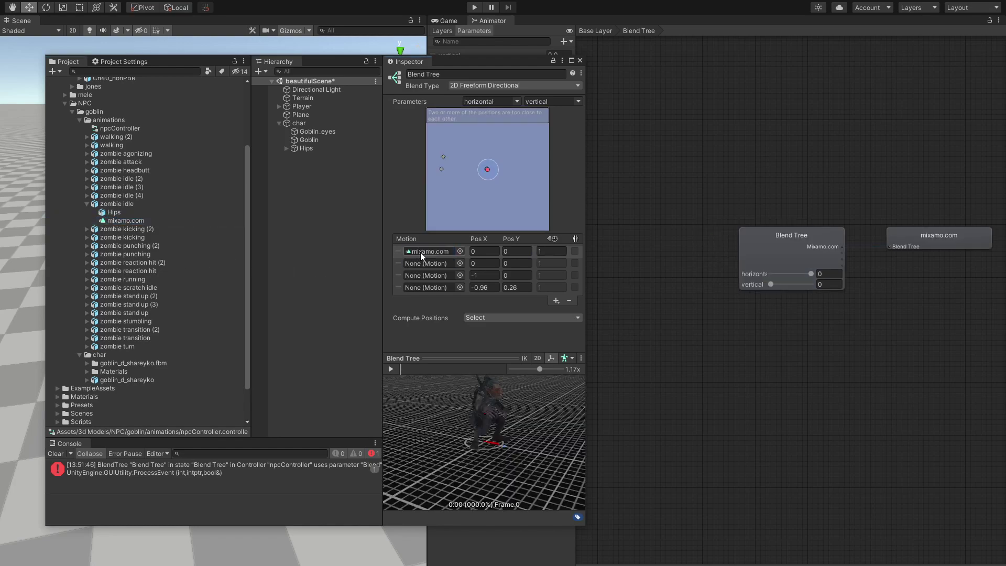
# Play the blend tree preview and test it with horizontal at -1 and 0 and vertical at 0.26.
pyautogui.click(390, 369)
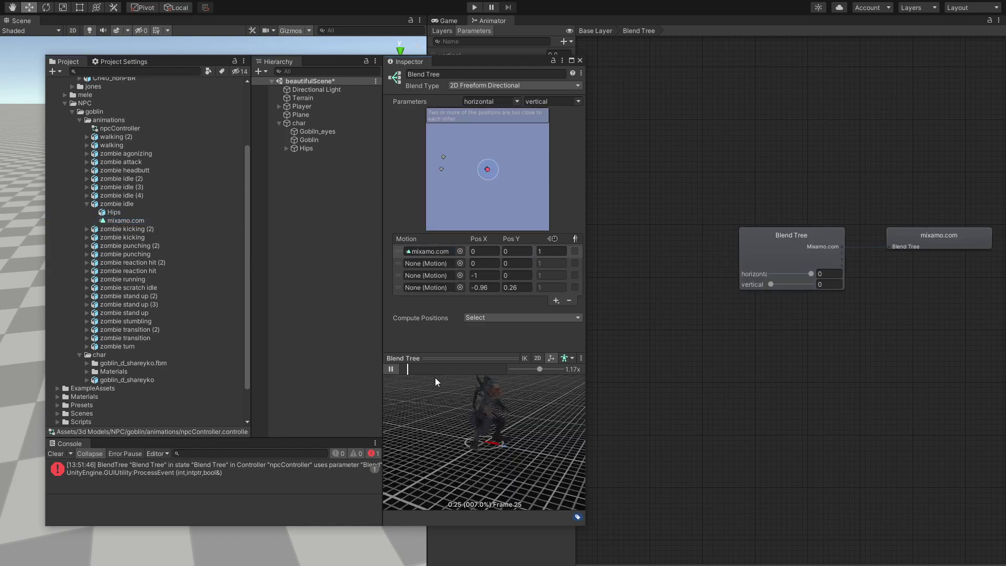
pyautogui.moveTo(809, 275)
pyautogui.mouseDown()
pyautogui.moveTo(766, 273)
pyautogui.moveTo(813, 275)
pyautogui.moveTo(786, 283)
pyautogui.moveTo(795, 284)
pyautogui.moveTo(769, 275)
pyautogui.mouseUp()
pyautogui.moveTo(795, 285); pyautogui.dragTo(769, 284)
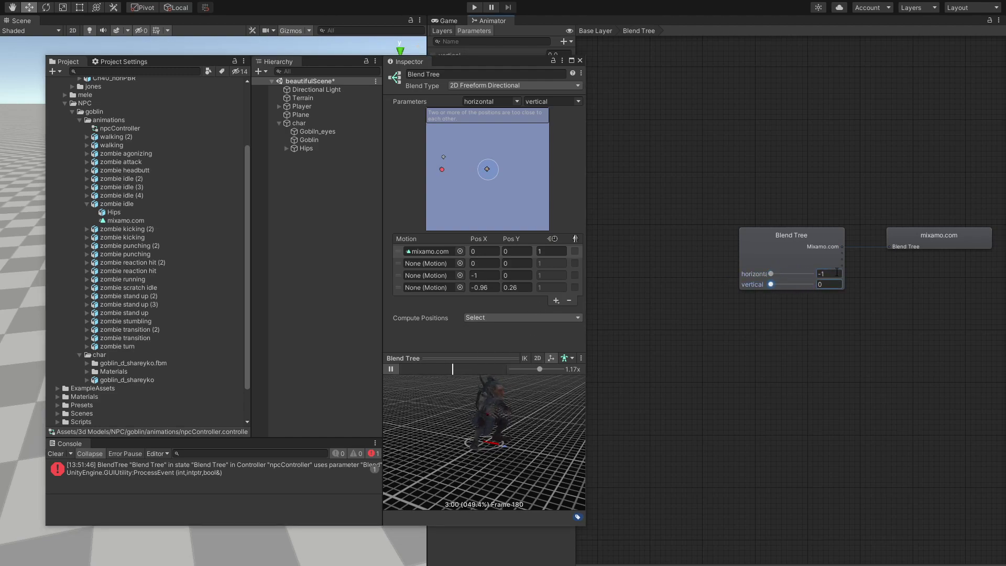
pyautogui.click(825, 275)
pyautogui.write('0')
pyautogui.click(806, 290)
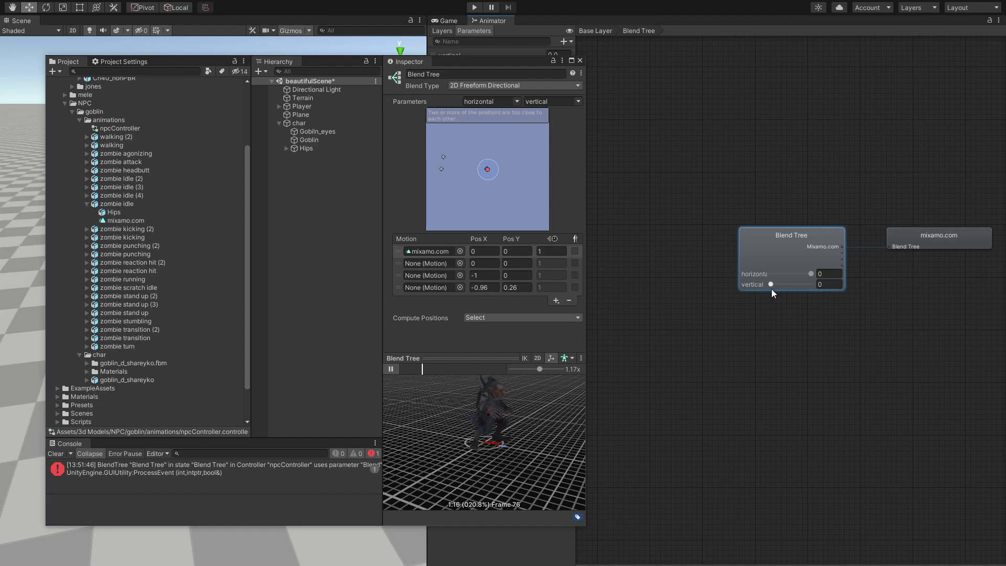
pyautogui.moveTo(772, 285); pyautogui.dragTo(812, 284)
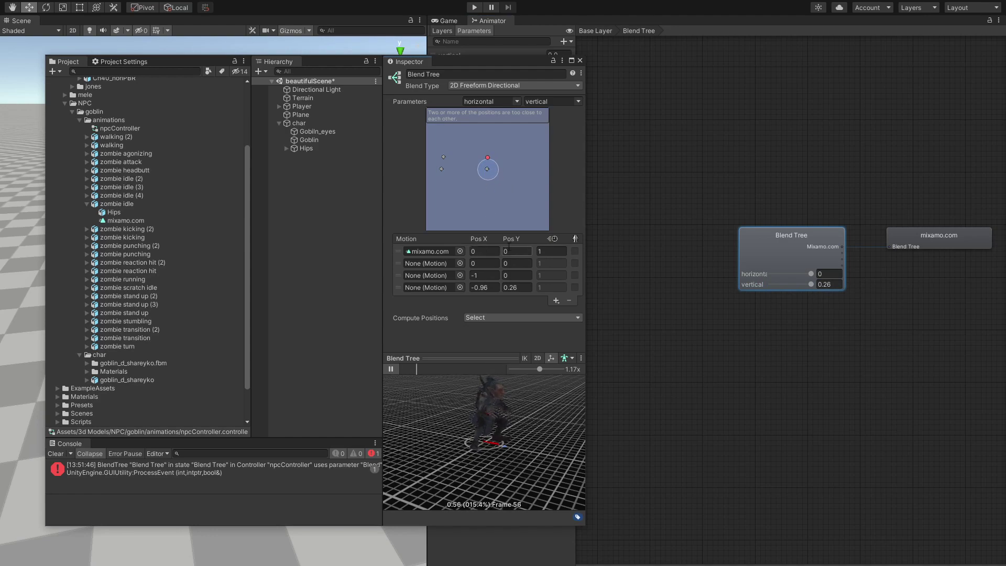
# Set the second motion field's Pos Y to 1.
pyautogui.click(514, 265)
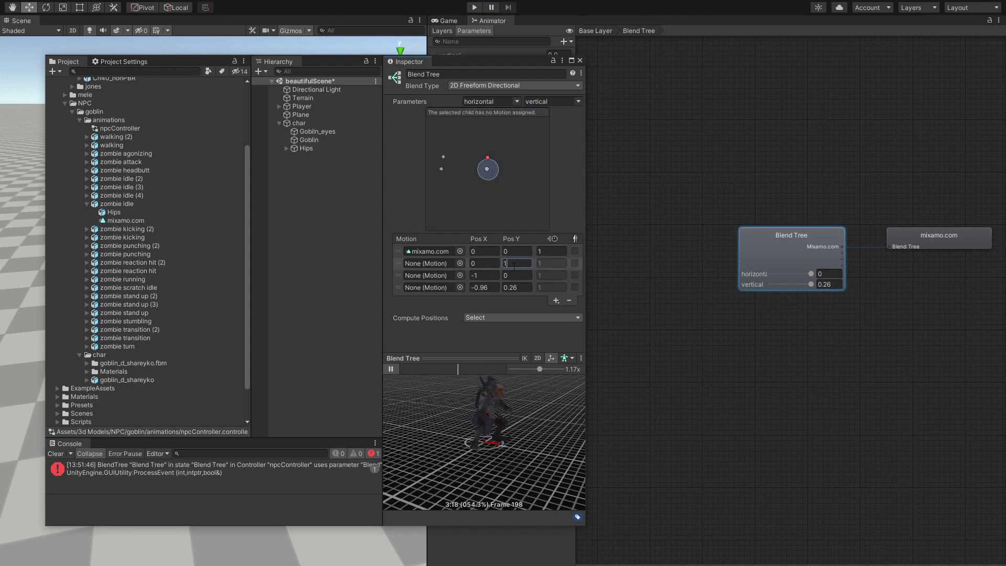
pyautogui.write('1')
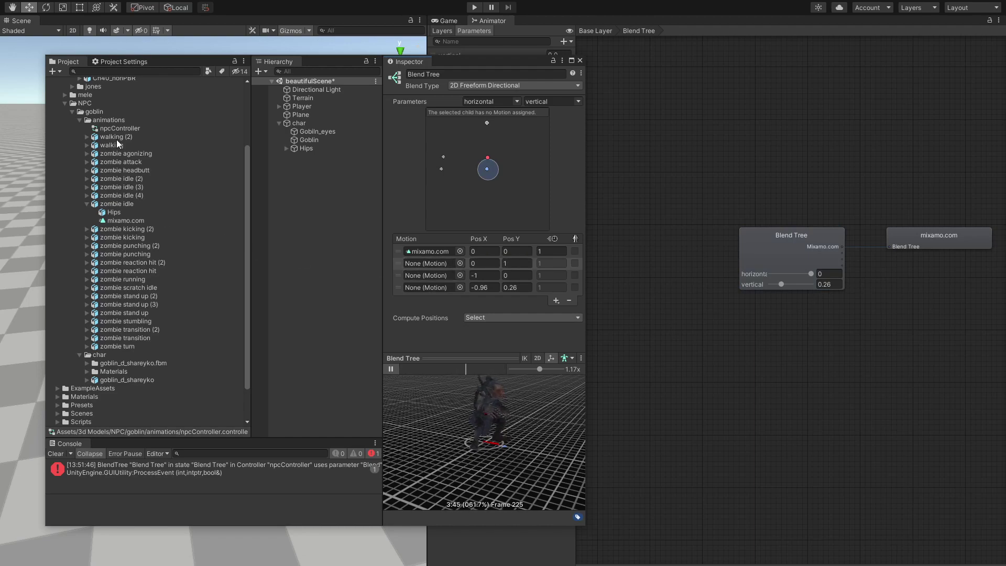
# Preview the walking (2) and walking clips, and assign the mixamo.com clip of walking to the blend tree's second motion field.
pyautogui.click(87, 136)
pyautogui.click(119, 154)
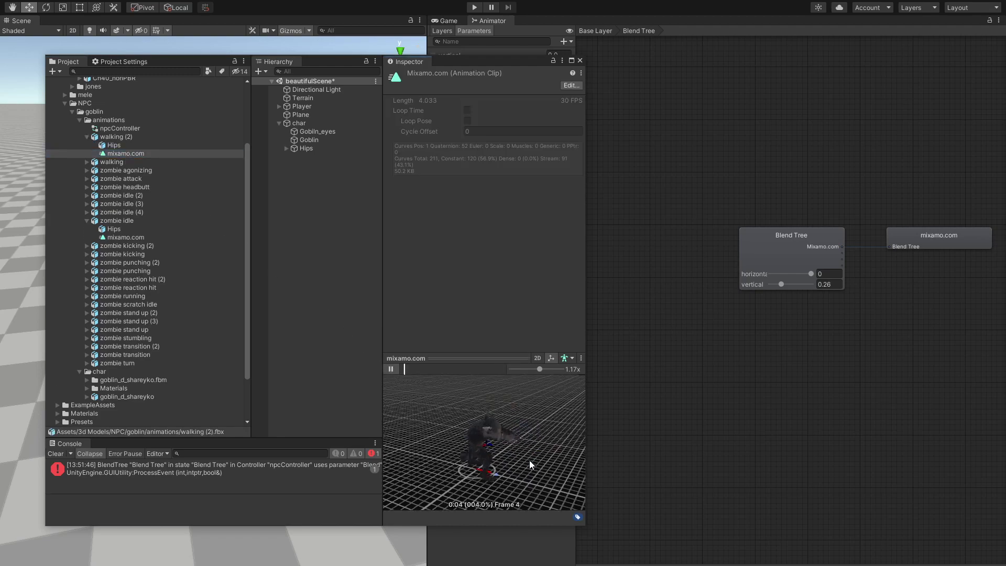
pyautogui.click(87, 162)
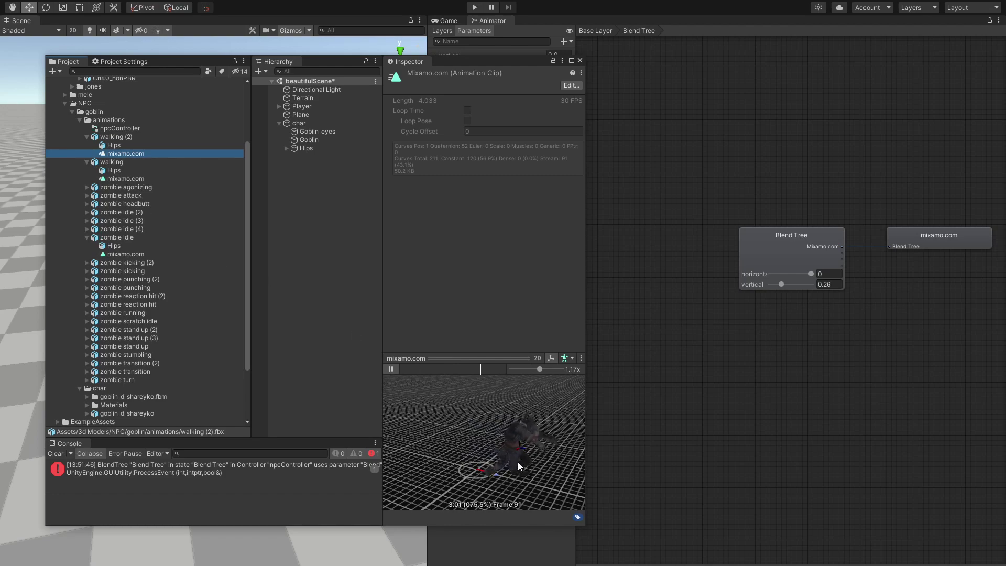
pyautogui.click(122, 179)
pyautogui.click(391, 369)
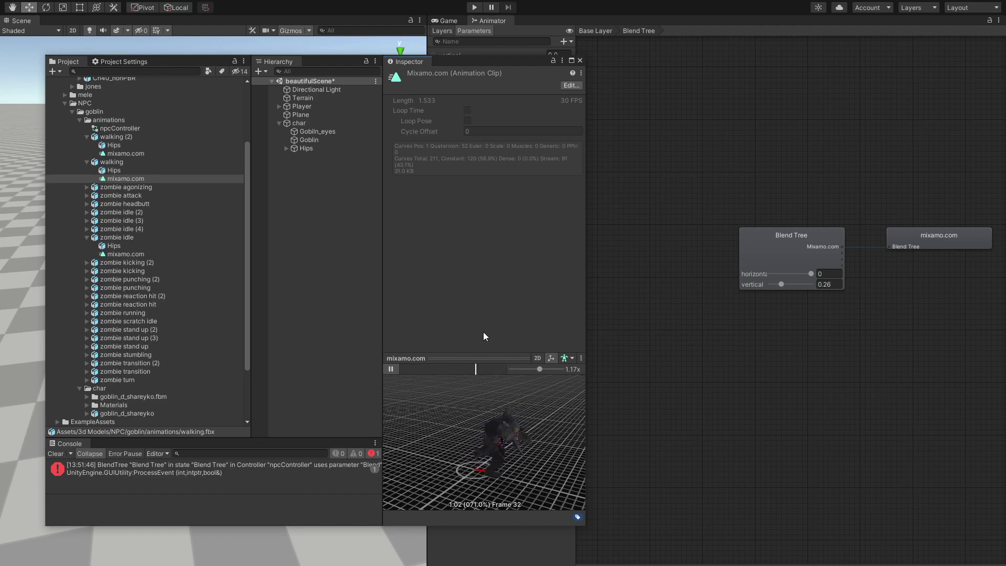
pyautogui.click(750, 251)
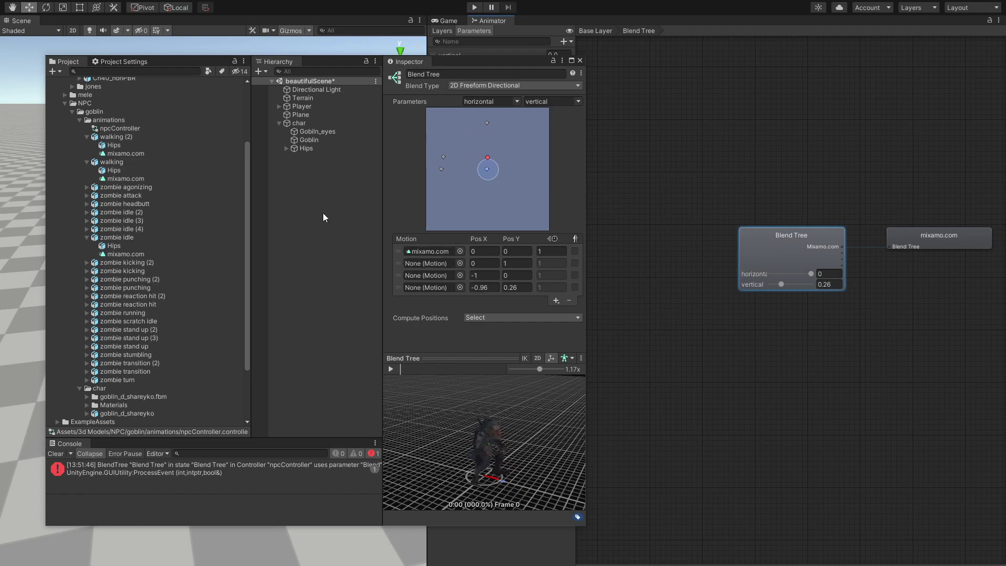
pyautogui.moveTo(124, 178); pyautogui.dragTo(432, 266)
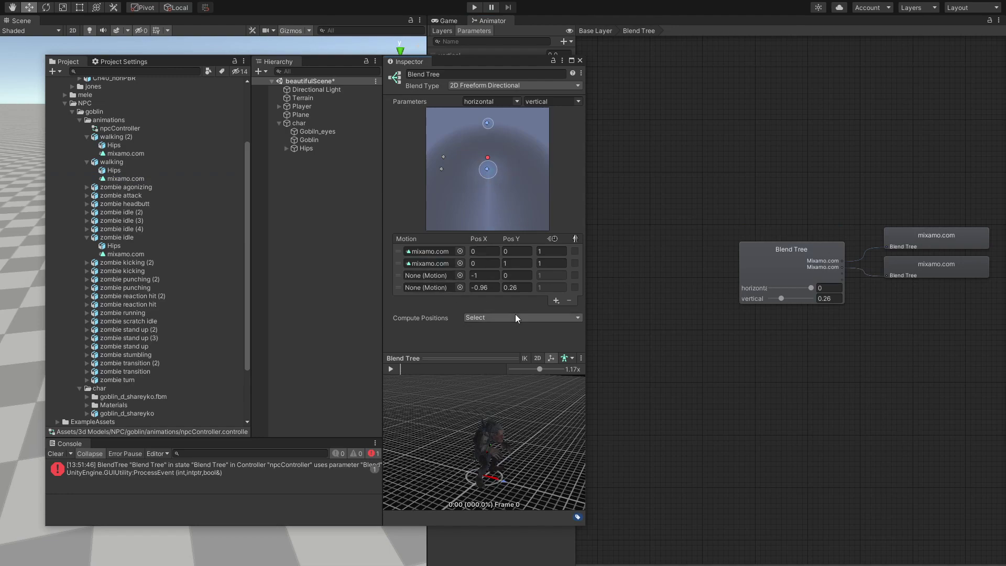
# Play the blend tree preview while changing vertical from 0 to 1 to check the idle-to-walking blend.
pyautogui.moveTo(781, 298); pyautogui.dragTo(702, 307)
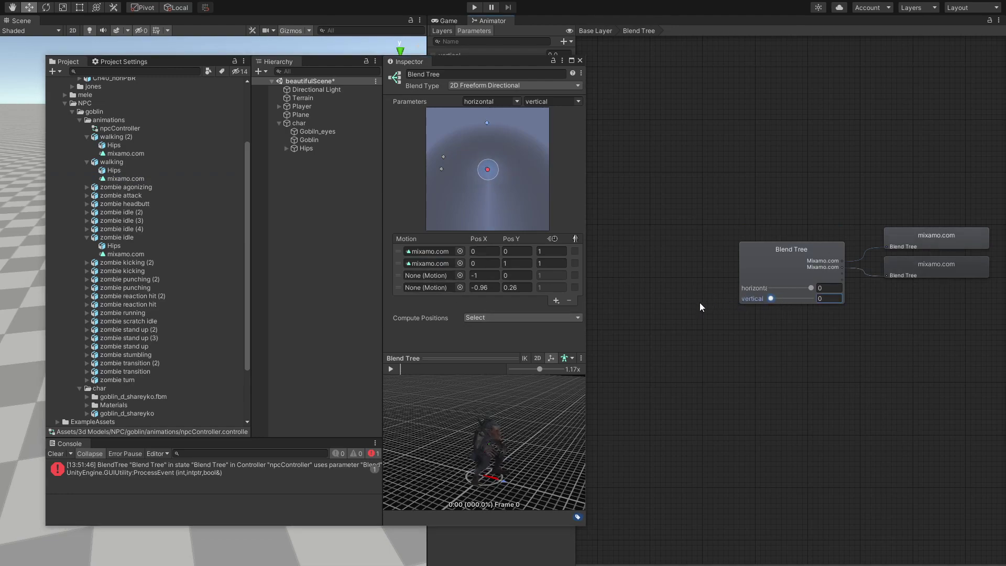
pyautogui.click(393, 370)
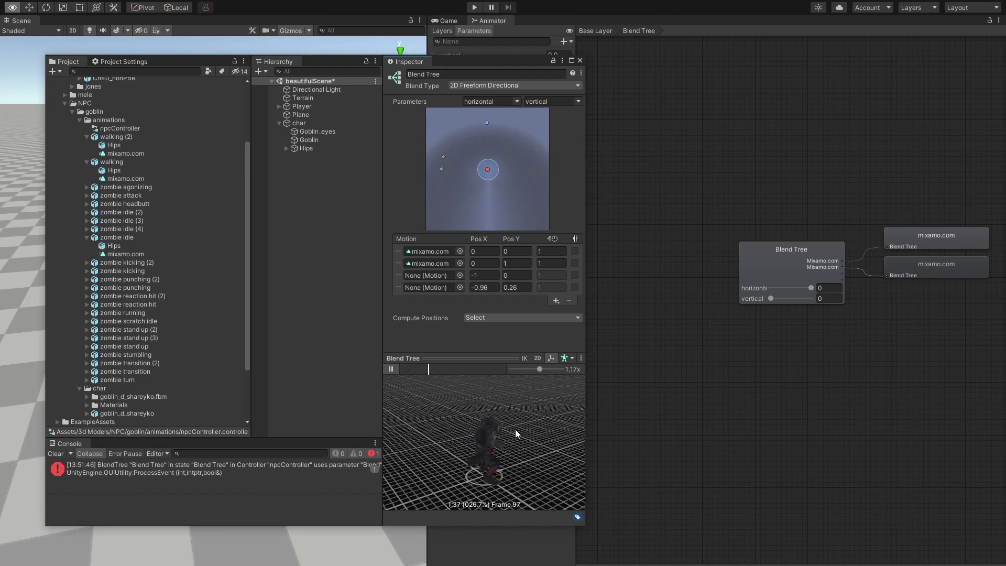
pyautogui.moveTo(771, 299); pyautogui.dragTo(822, 299)
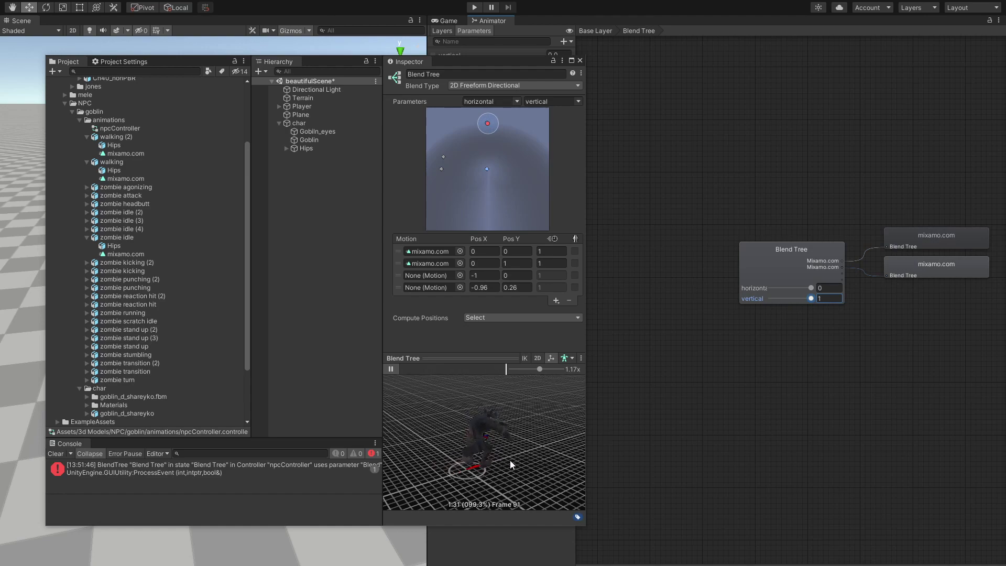
# Enable Loop Time and Loop Pose for the mixamo.com clip in the walking animation's import settings.
pyautogui.click(118, 163)
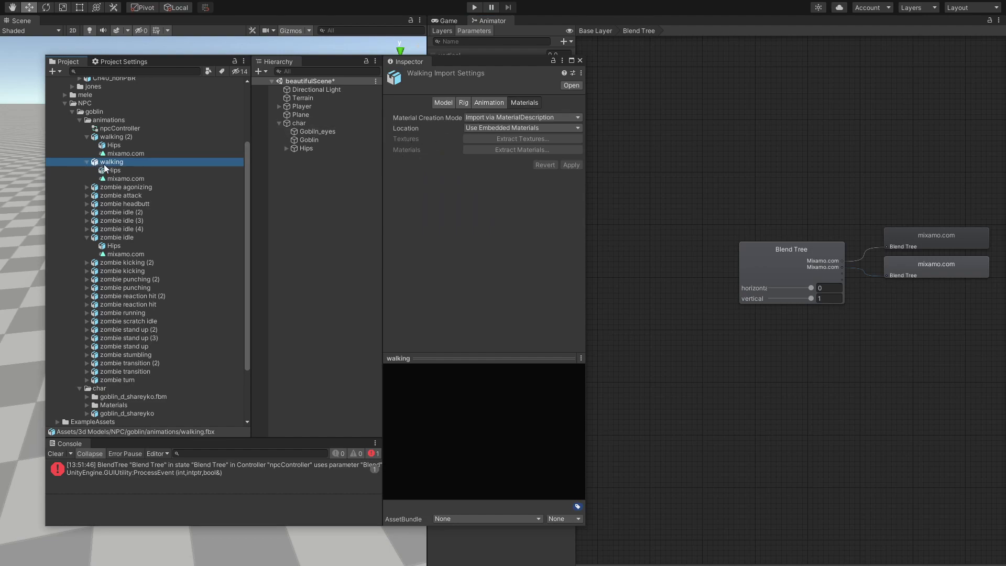
pyautogui.click(495, 104)
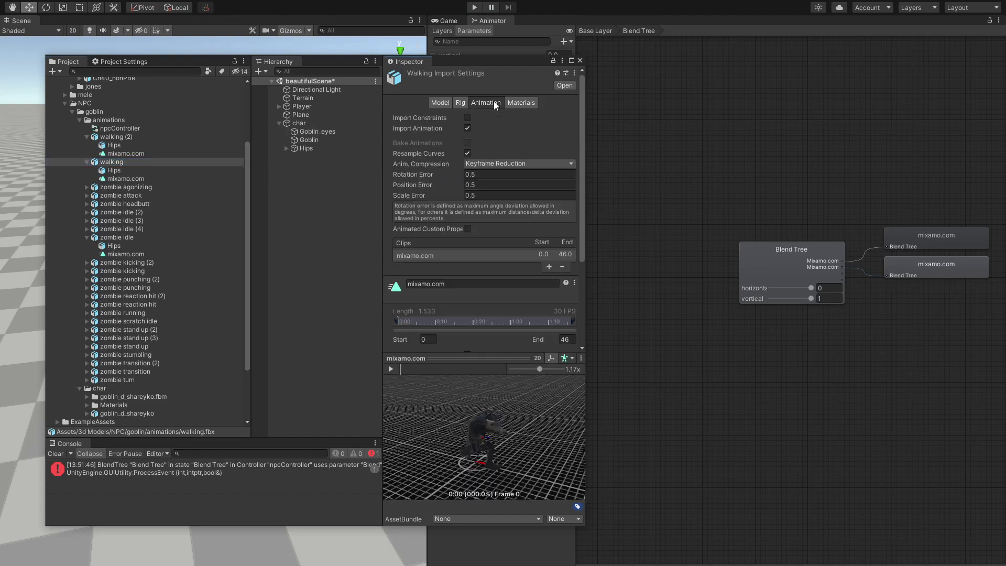
pyautogui.scroll(-3, 477, 244)
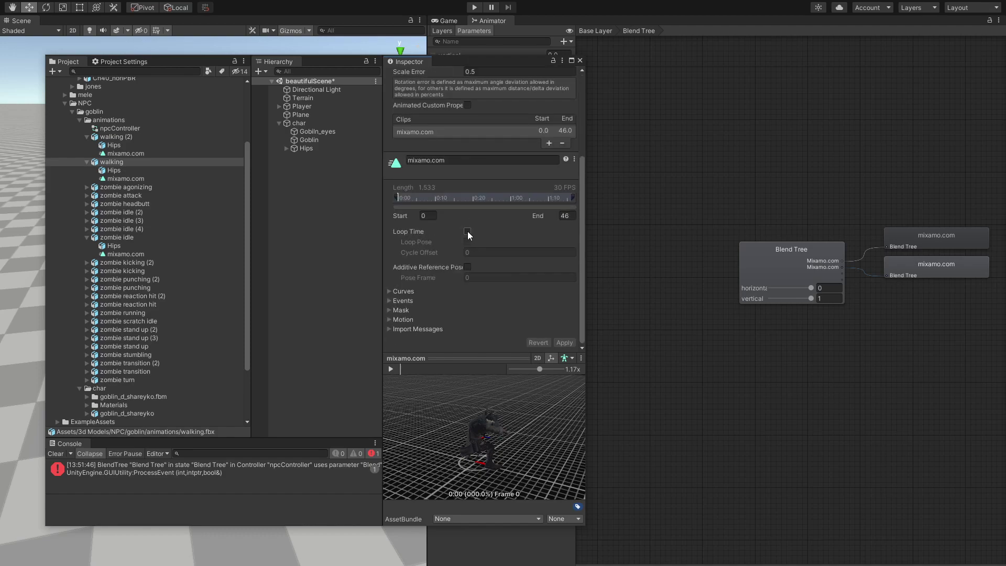
pyautogui.click(467, 231)
pyautogui.click(468, 242)
# Play the blend tree preview with vertical at 1 and 0 to check the walking and idle motions.
pyautogui.click(763, 257)
pyautogui.click(391, 370)
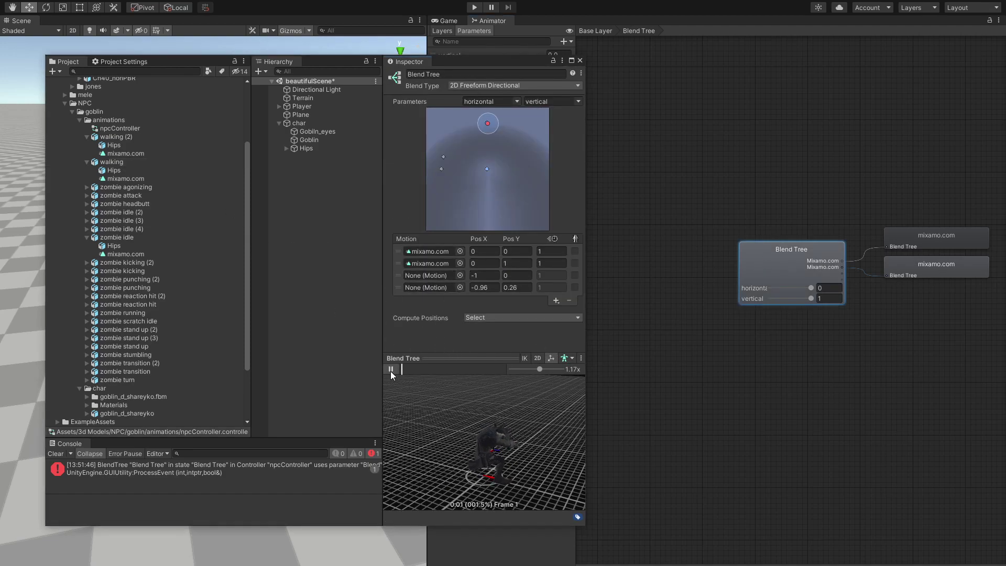
pyautogui.moveTo(810, 298)
pyautogui.mouseDown()
pyautogui.moveTo(770, 298)
pyautogui.moveTo(813, 298)
pyautogui.mouseUp()
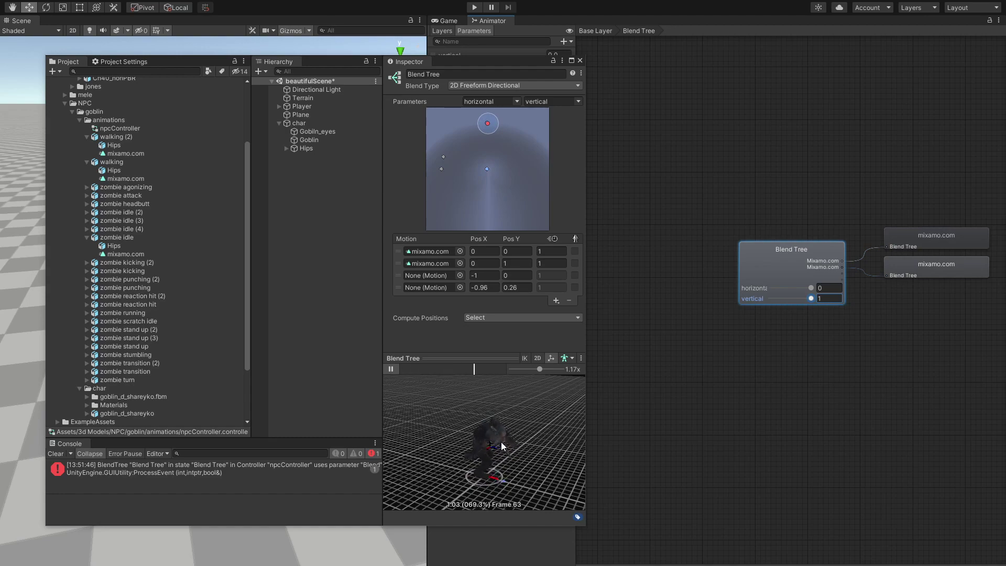
pyautogui.moveTo(811, 298); pyautogui.dragTo(769, 299)
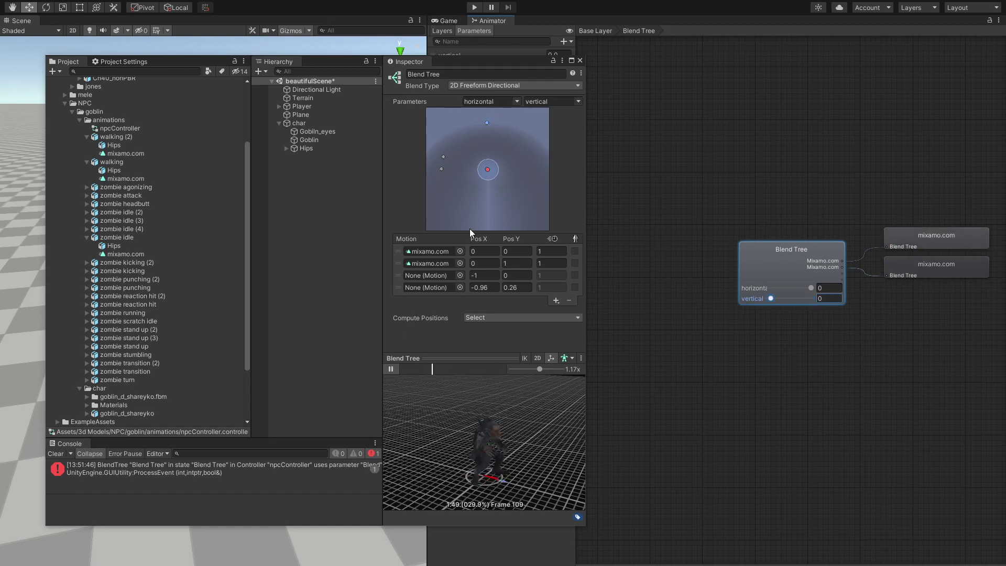
# Remove the two empty motion fields from the blend tree and check its vertical blend.
pyautogui.click(410, 276)
pyautogui.click(569, 301)
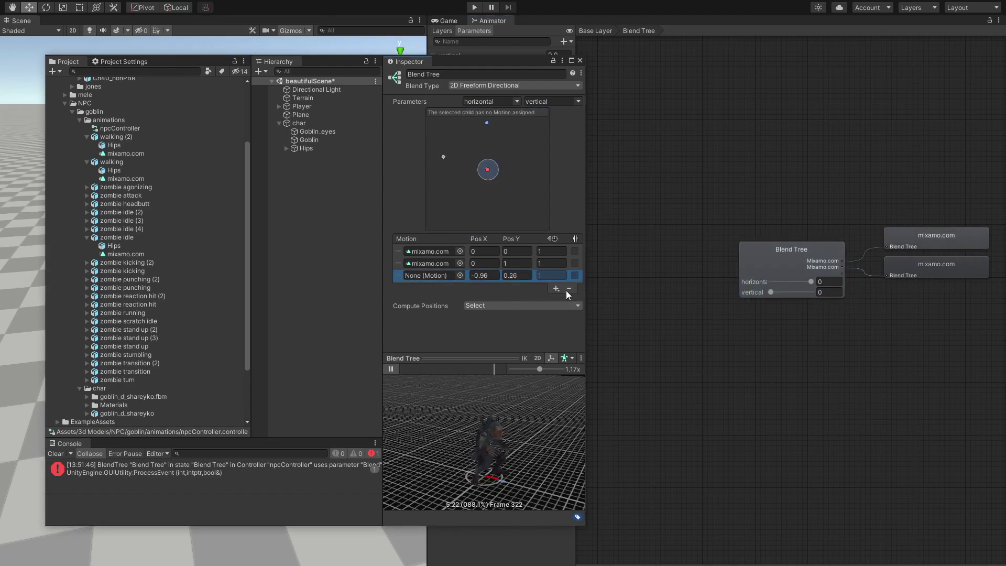
pyautogui.click(569, 289)
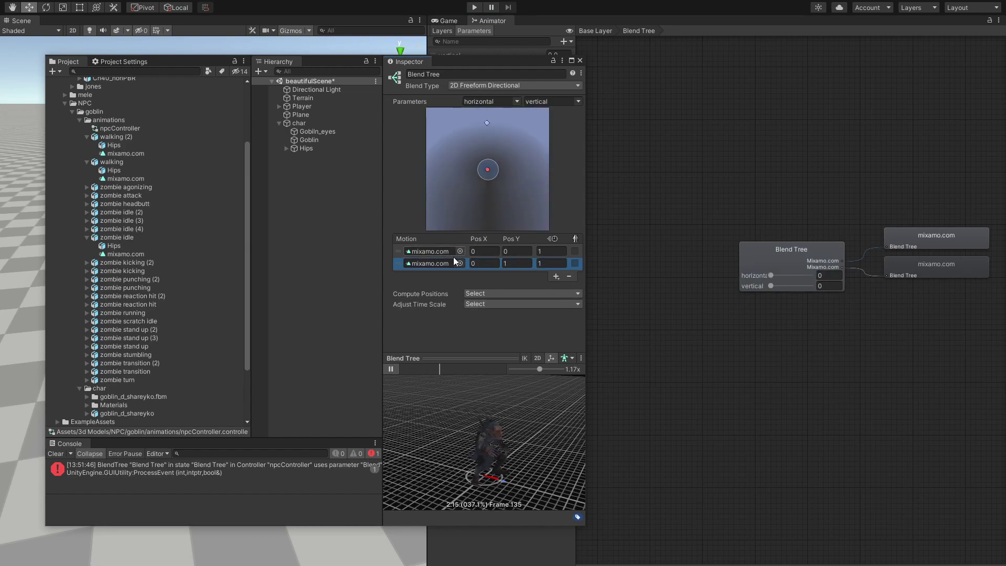
pyautogui.moveTo(771, 286); pyautogui.dragTo(824, 287)
pyautogui.click(610, 154)
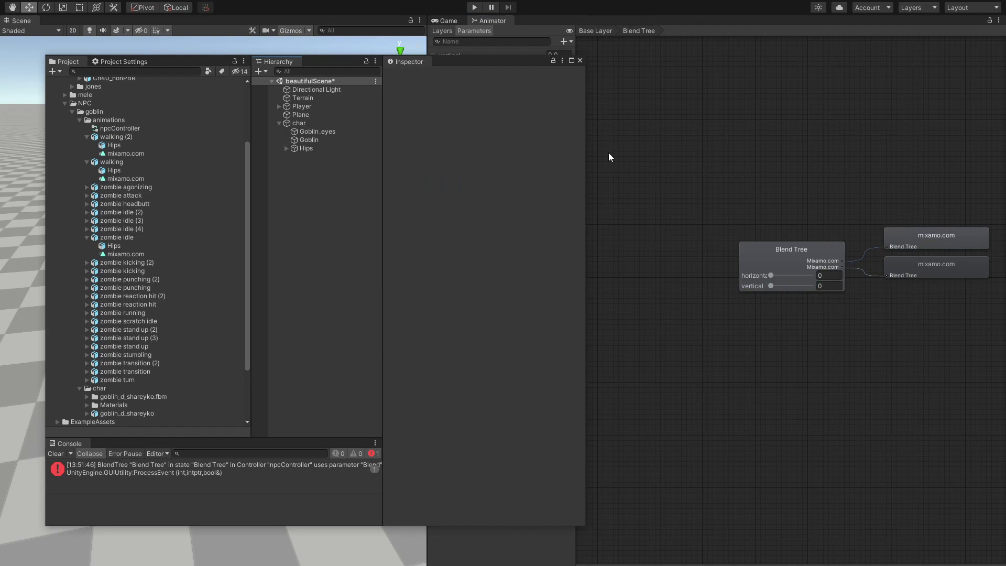
# Run the scene, inspect the goblin's Blend Tree state in the Animator during play, and stop the run.
pyautogui.click(579, 61)
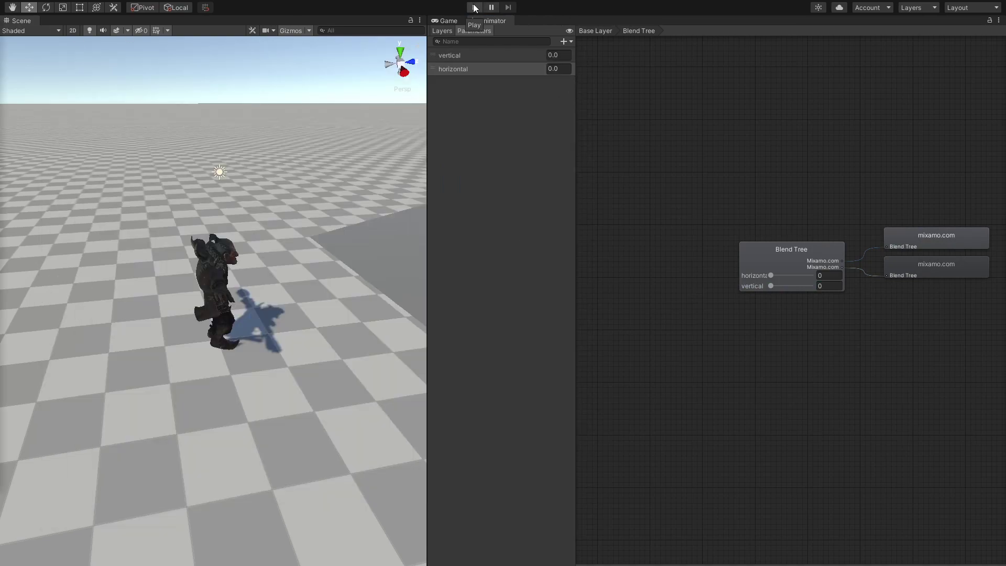
pyautogui.click(475, 7)
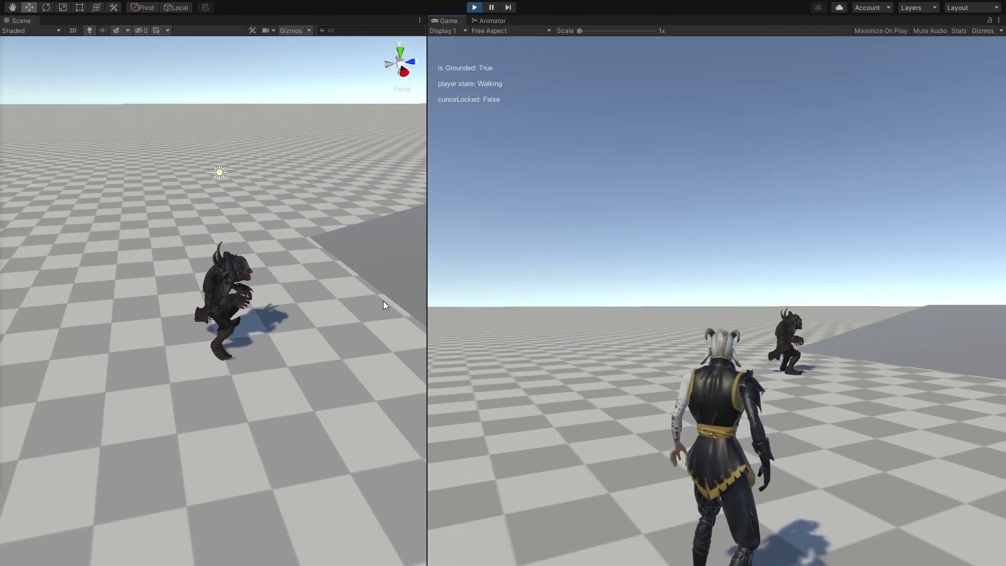
pyautogui.click(492, 21)
pyautogui.moveTo(725, 178); pyautogui.dragTo(674, 174, button='middle')
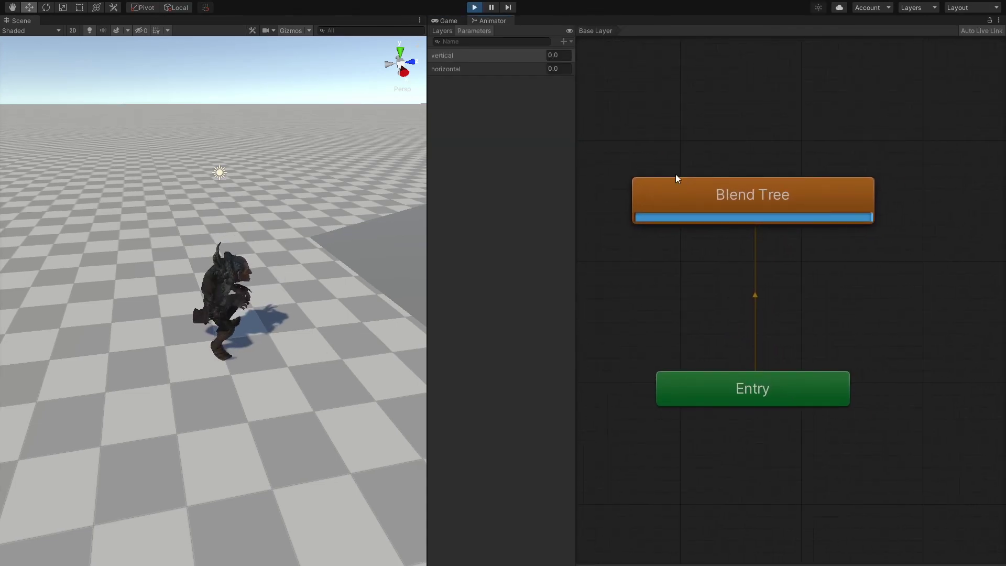
pyautogui.click(687, 203)
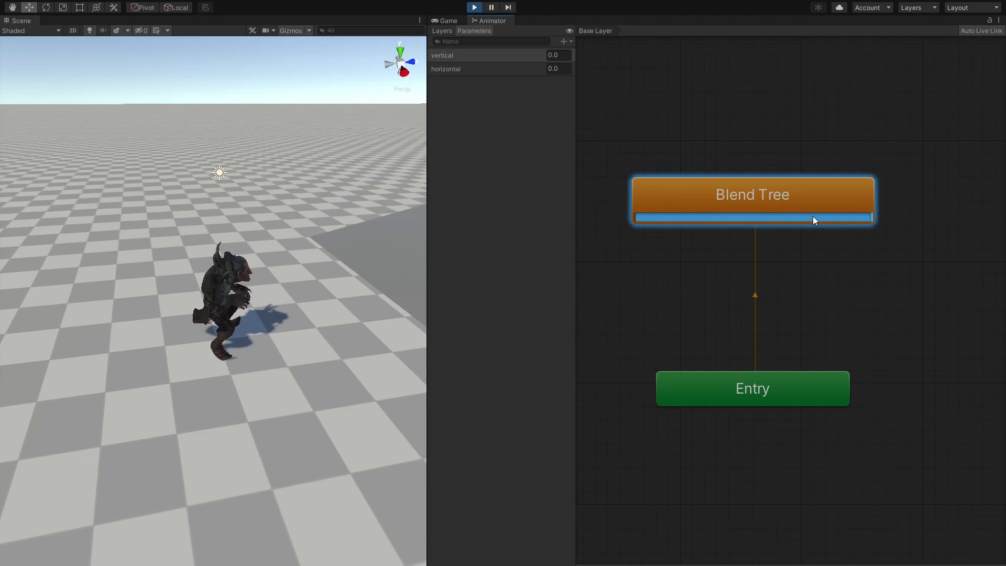
pyautogui.click(475, 7)
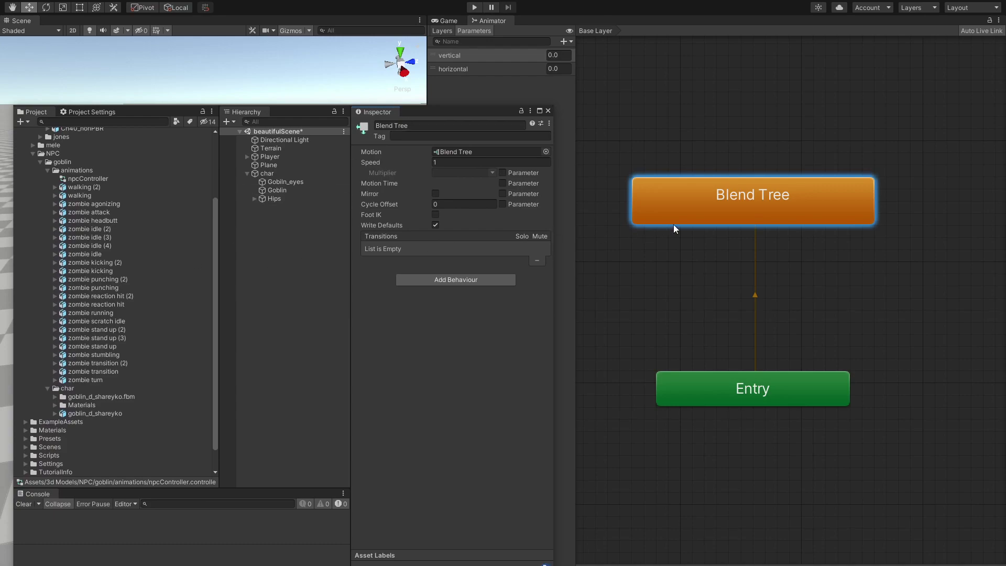
# Enable Loop Time for the zombie idle clip used by the blend tree's first motion and apply the import settings.
pyautogui.doubleClick(690, 205)
pyautogui.click(397, 302)
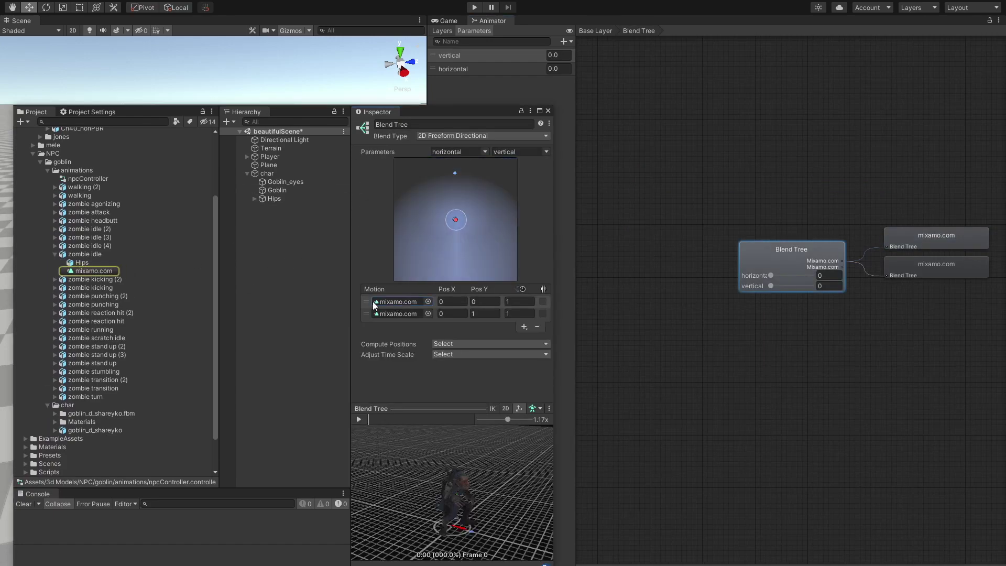
pyautogui.click(84, 255)
pyautogui.scroll(-4, 448, 248)
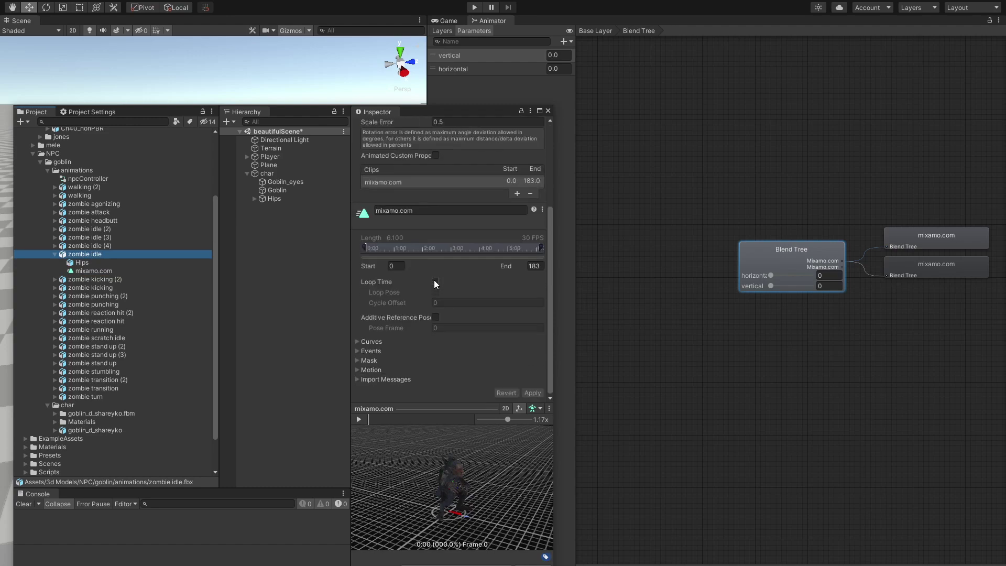
pyautogui.click(435, 281)
pyautogui.click(532, 393)
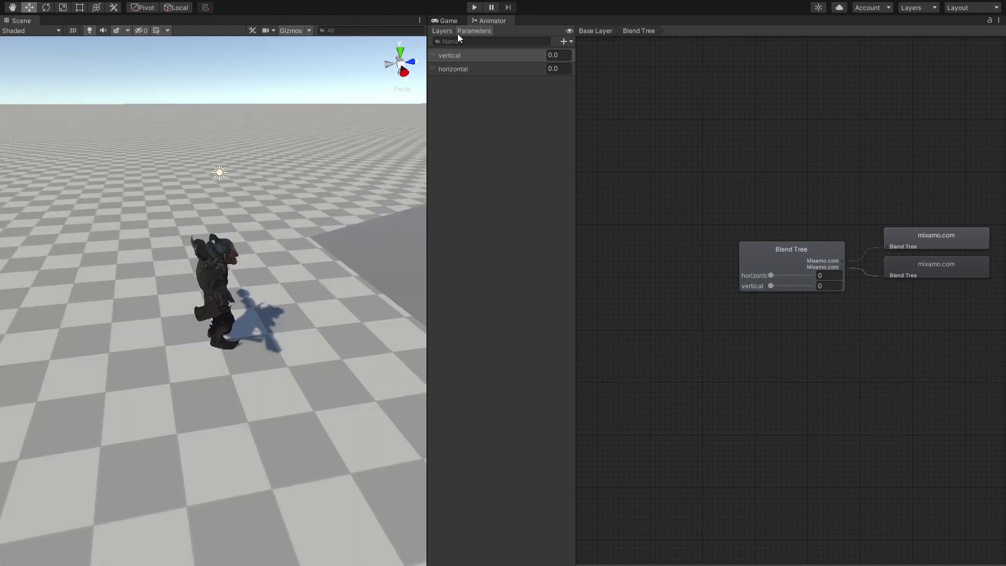
# Run the scene again, walk the player around the goblin to check its idle loop, and stop the run.
pyautogui.click(473, 8)
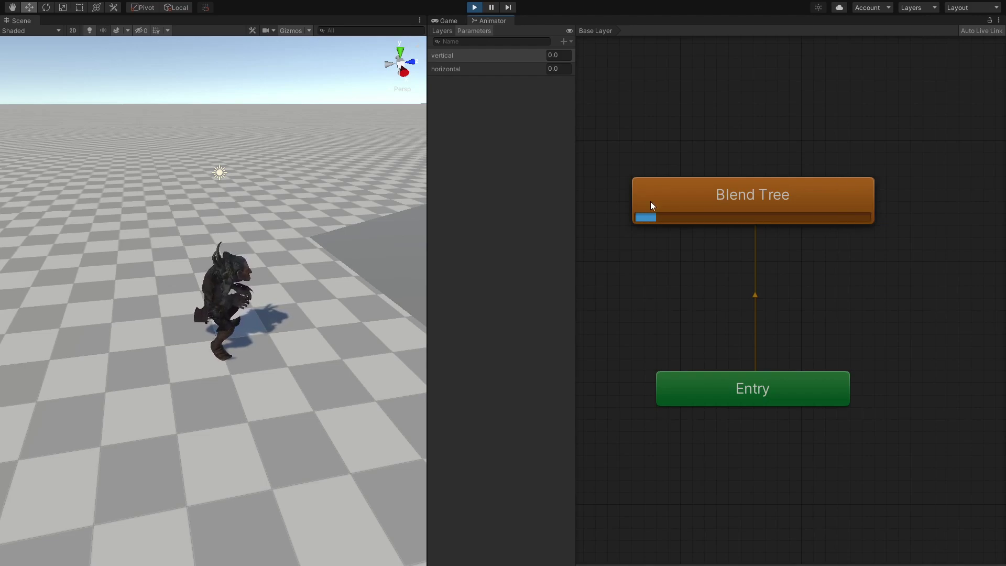
pyautogui.click(447, 21)
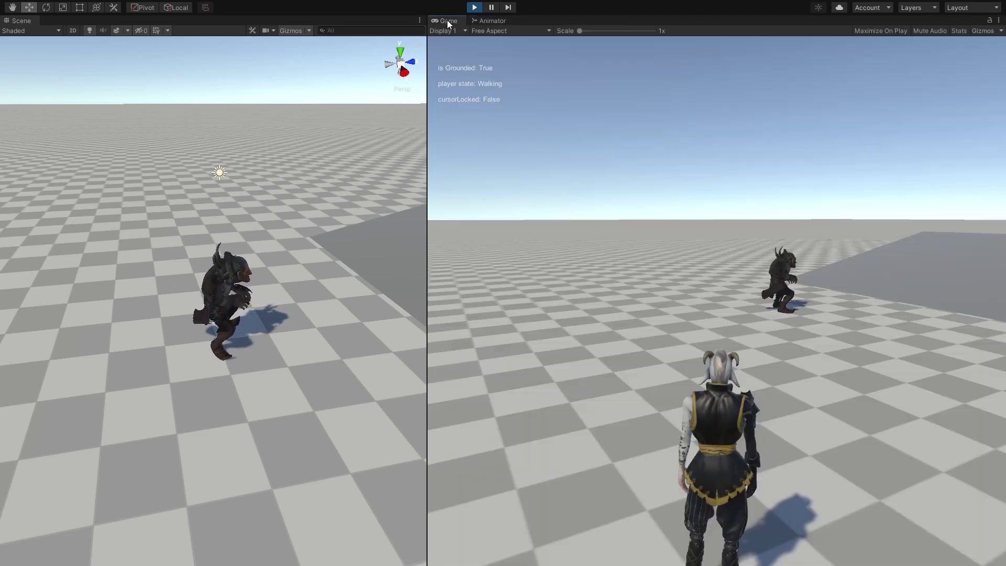
pyautogui.click(632, 245)
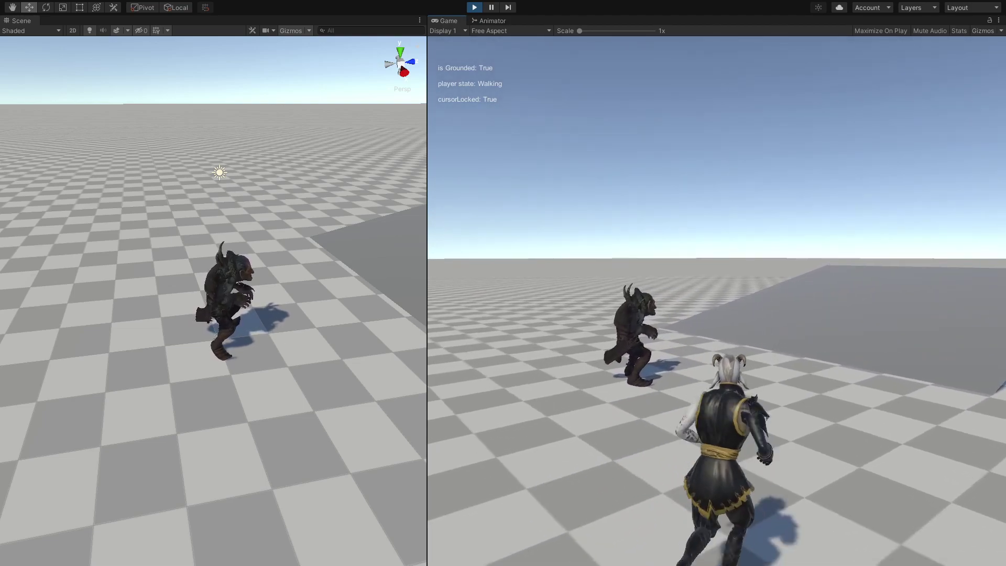
pyautogui.press('w')
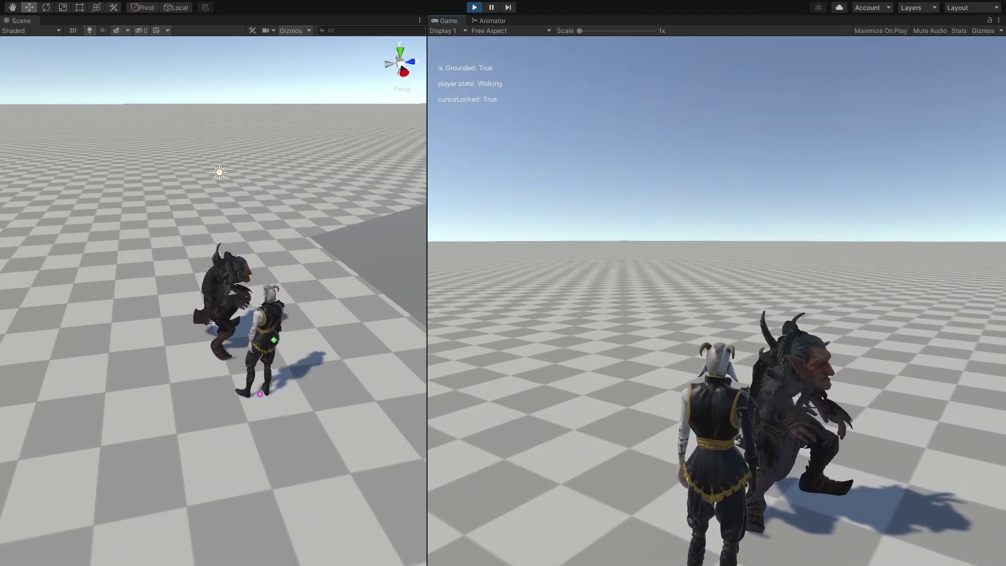
pyautogui.press('w')
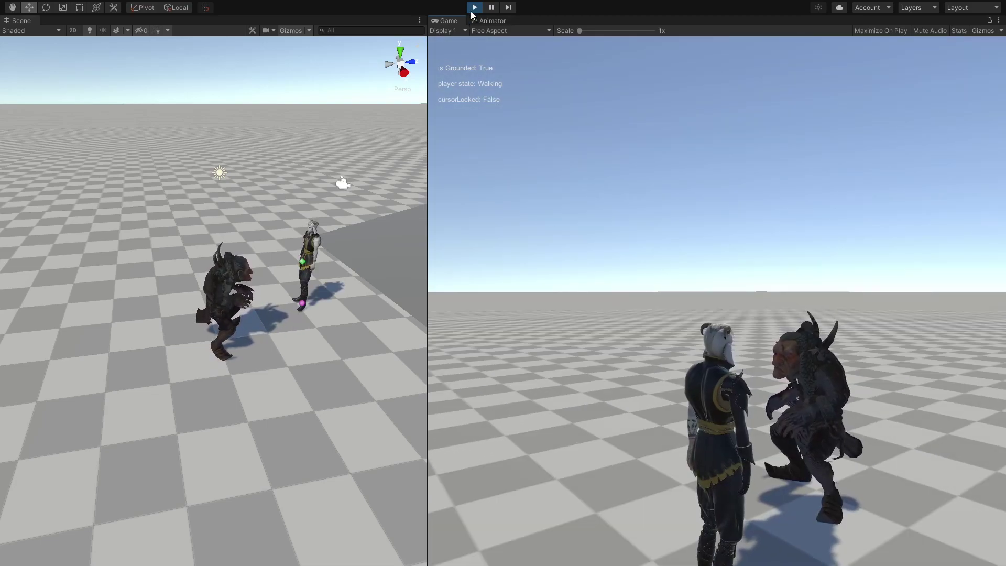
pyautogui.click(474, 8)
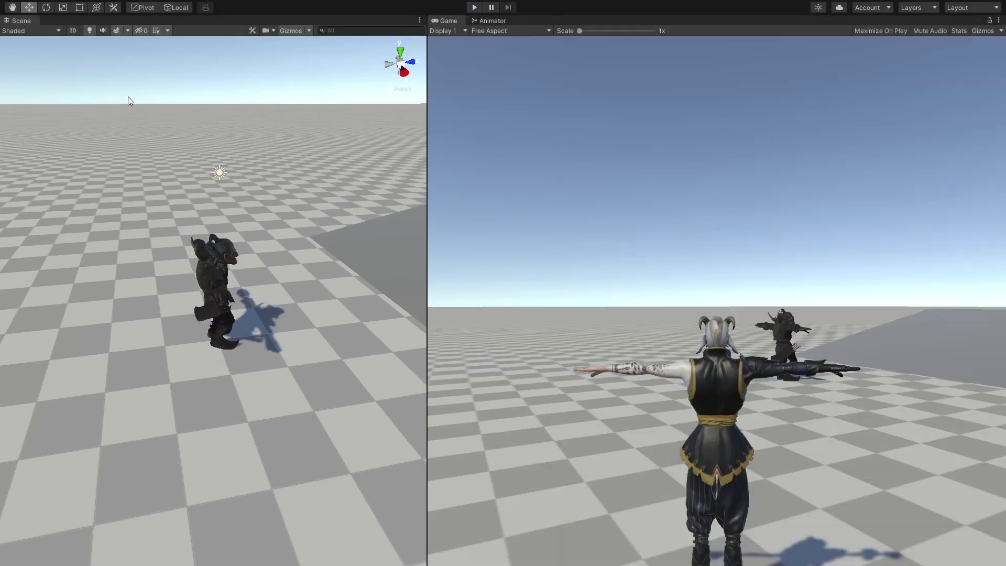
# Add a UI slider with its canvas under the char object, keeping the default name.
pyautogui.moveTo(0, 95); pyautogui.dragTo(775, 65)
pyautogui.rightClick(626, 125)
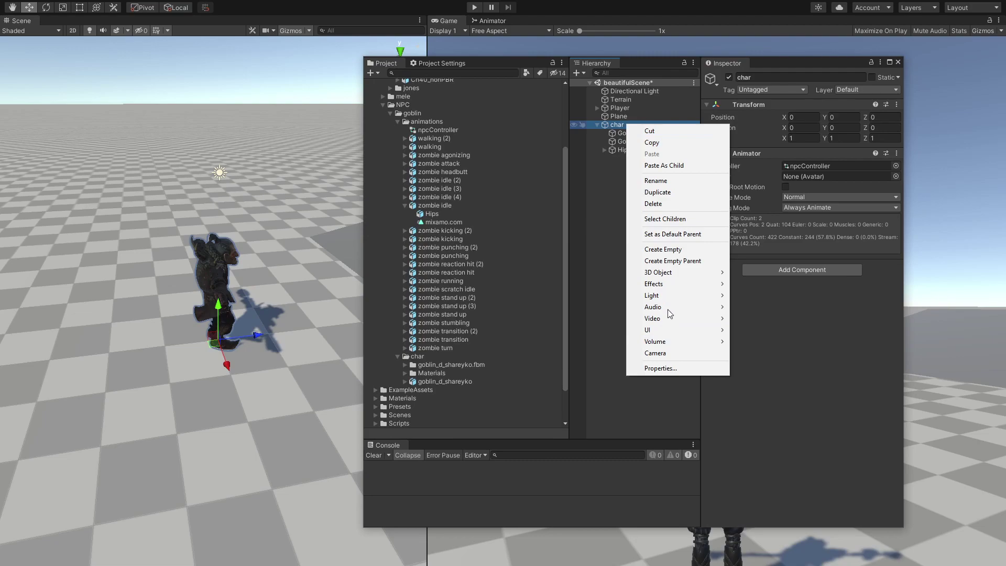
pyautogui.moveTo(678, 330)
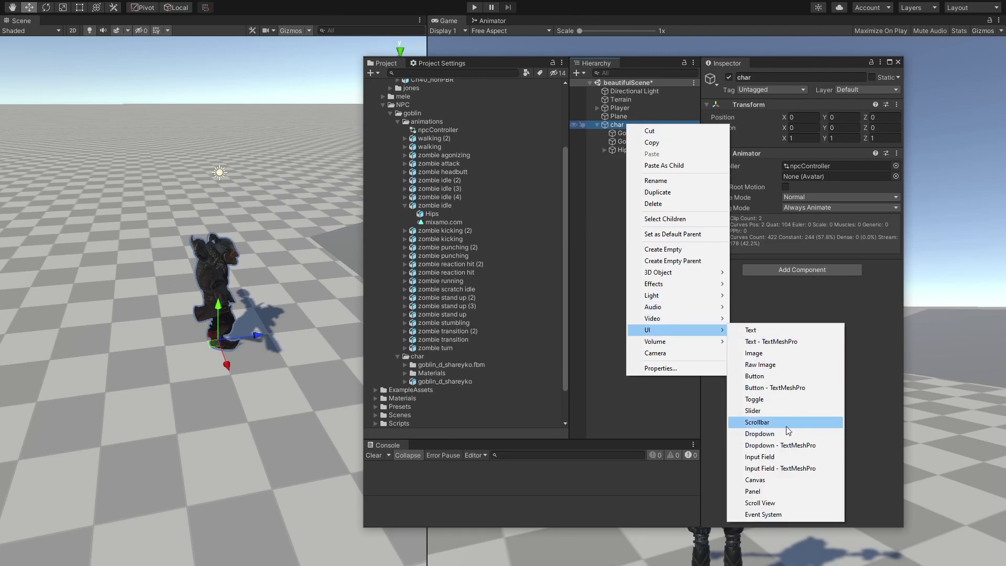
pyautogui.click(768, 411)
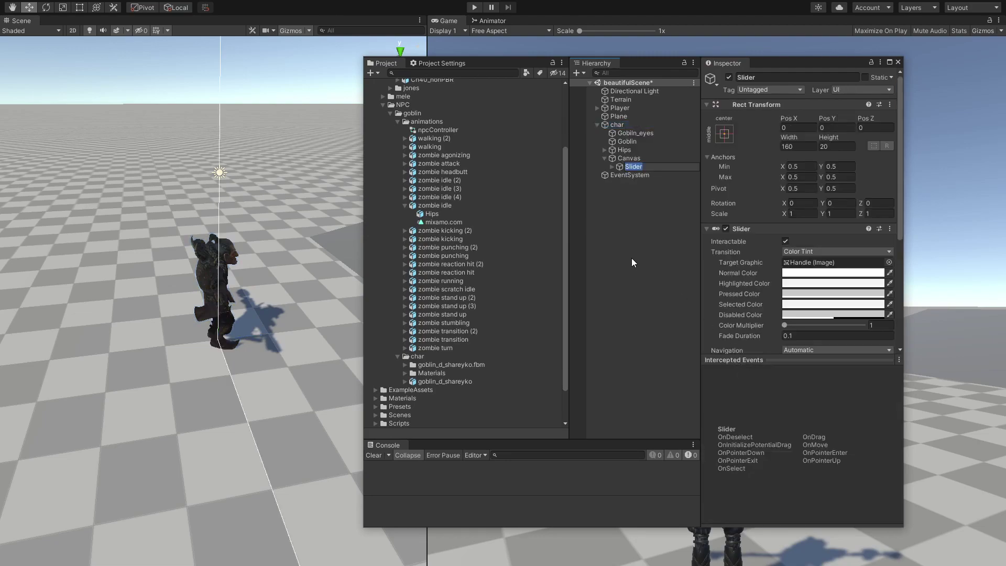
pyautogui.click(665, 277)
# Review the new slider's settings and set its parent canvas's render mode to World Space.
pyautogui.keyDown('alt'); pyautogui.moveTo(252, 315); pyautogui.dragTo(329, 249); pyautogui.keyUp('alt')
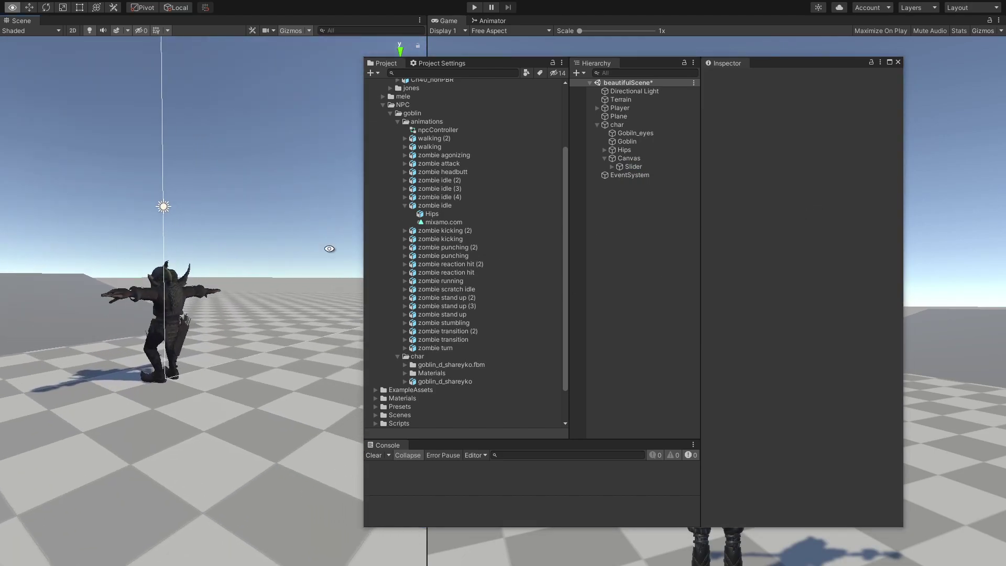
pyautogui.click(645, 166)
pyautogui.moveTo(769, 360); pyautogui.dragTo(766, 523)
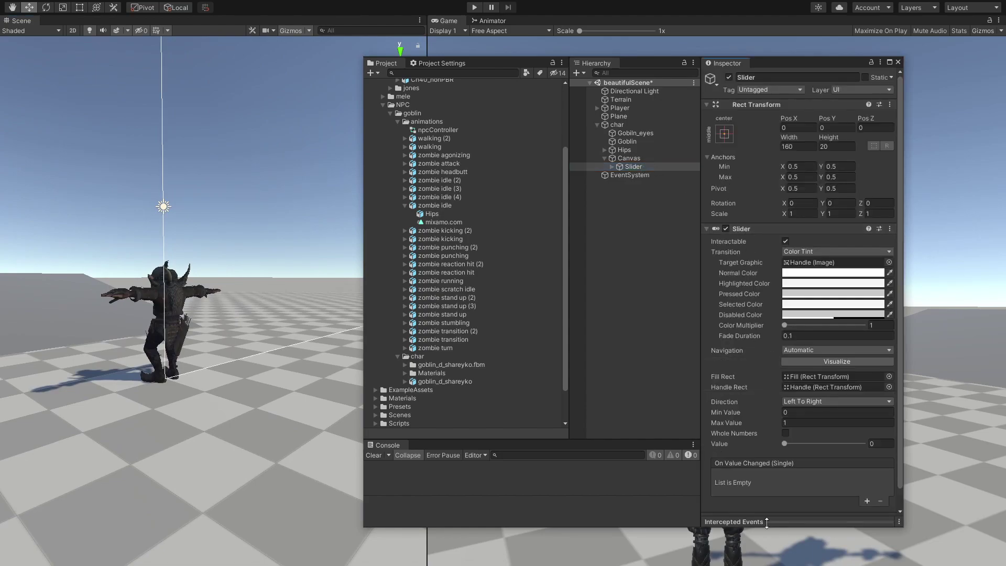
pyautogui.click(630, 159)
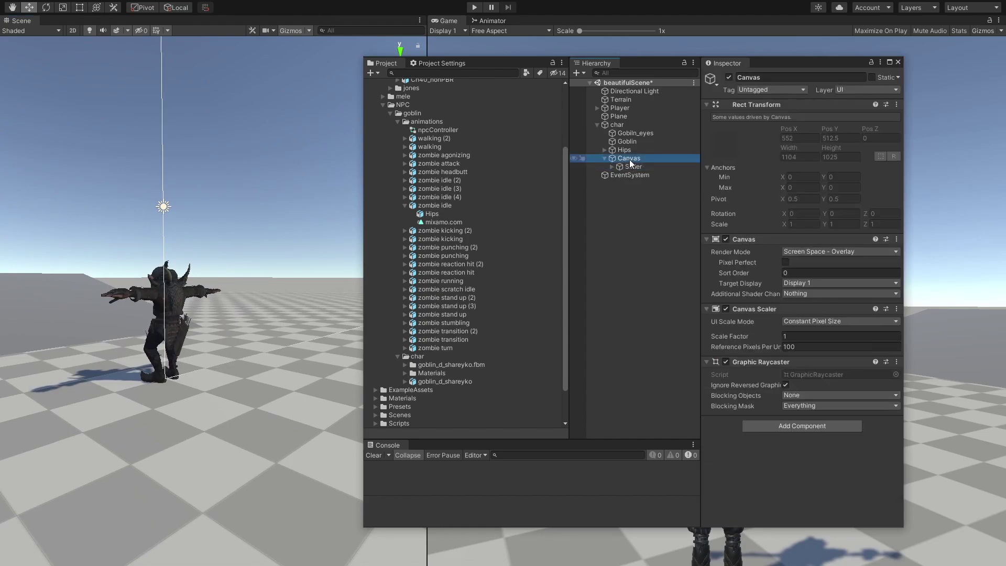
pyautogui.click(833, 251)
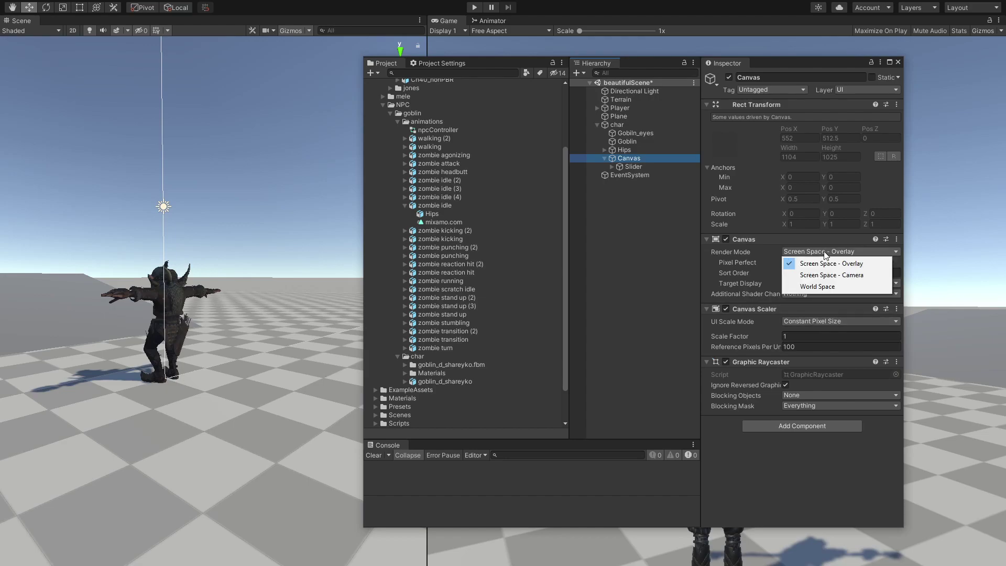
pyautogui.click(817, 289)
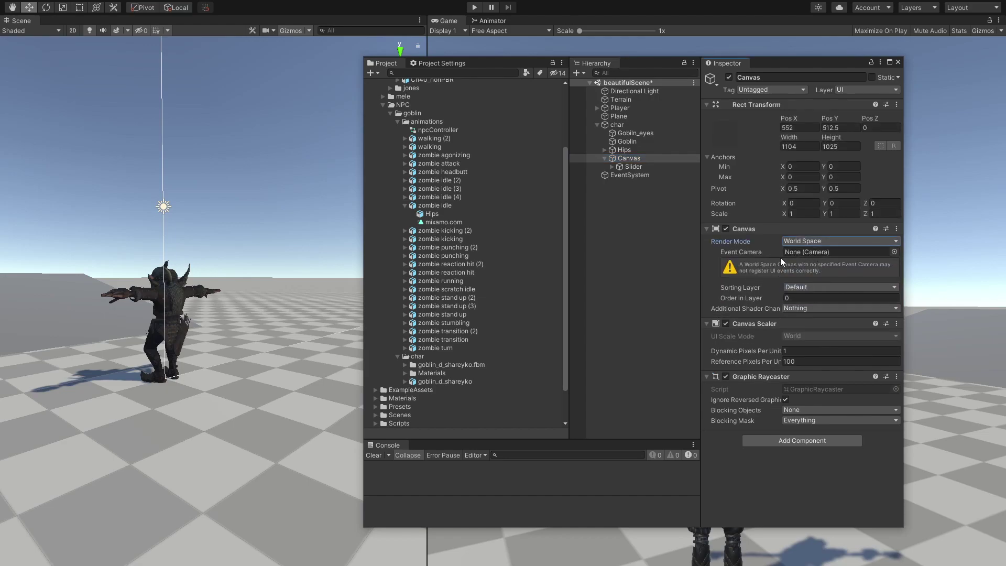
# Reset the canvas's Rect Transform and examine its placement relative to the goblin in the scene.
pyautogui.keyDown('alt'); pyautogui.moveTo(160, 304); pyautogui.dragTo(310, 266); pyautogui.keyUp('alt')
pyautogui.keyDown('alt'); pyautogui.moveTo(176, 243); pyautogui.dragTo(200, 273); pyautogui.keyUp('alt')
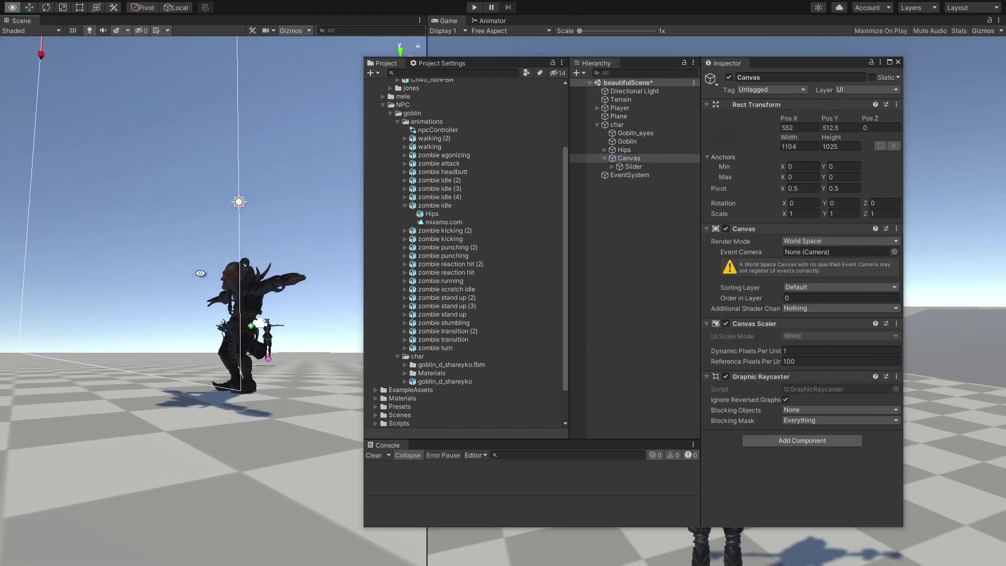
pyautogui.click(897, 105)
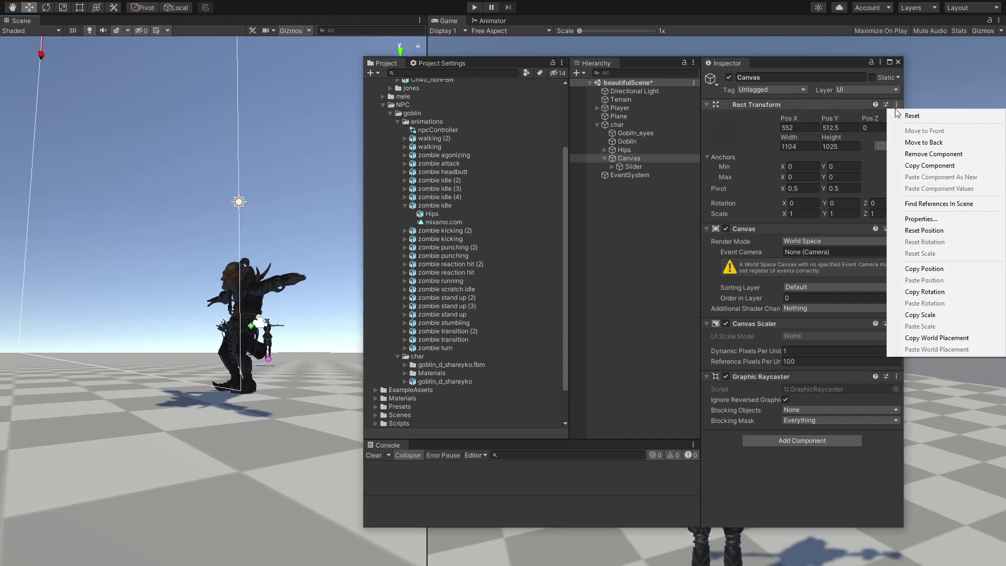
pyautogui.click(897, 116)
pyautogui.scroll(-12, 199, 303)
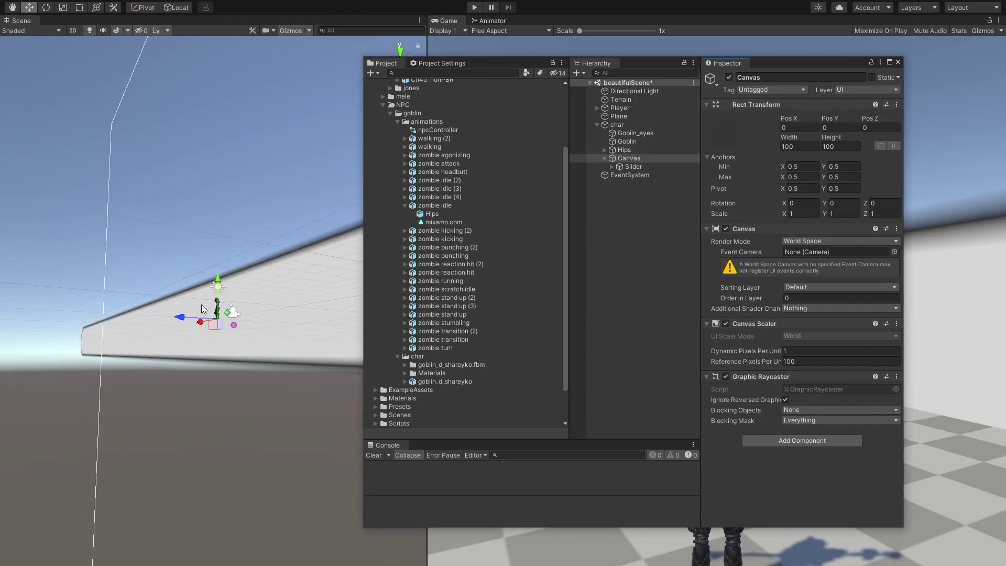
pyautogui.keyDown('alt'); pyautogui.moveTo(199, 303); pyautogui.dragTo(220, 315); pyautogui.keyUp('alt')
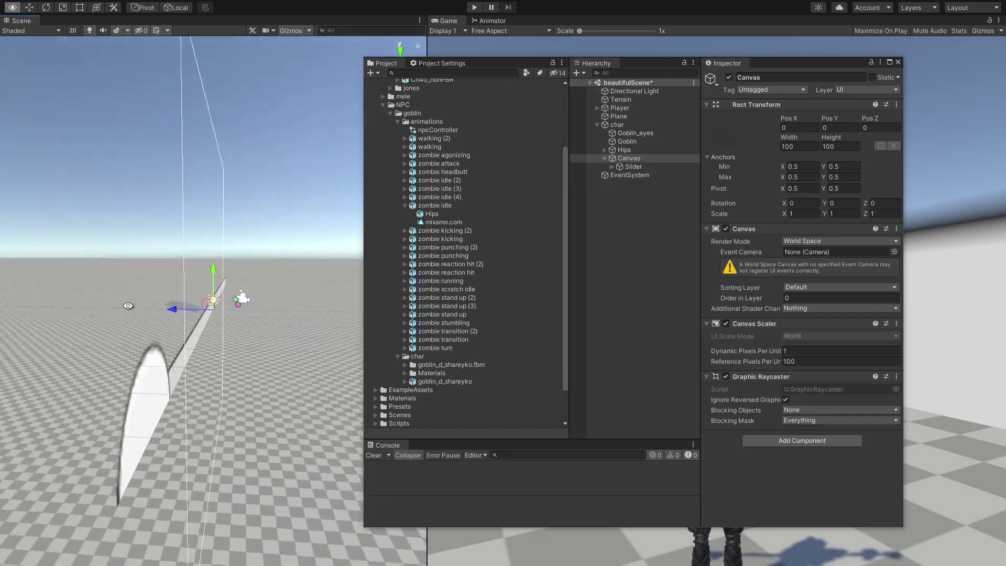
# Set the canvas's width and height both to 10 and collapse its anchor settings.
pyautogui.click(798, 146)
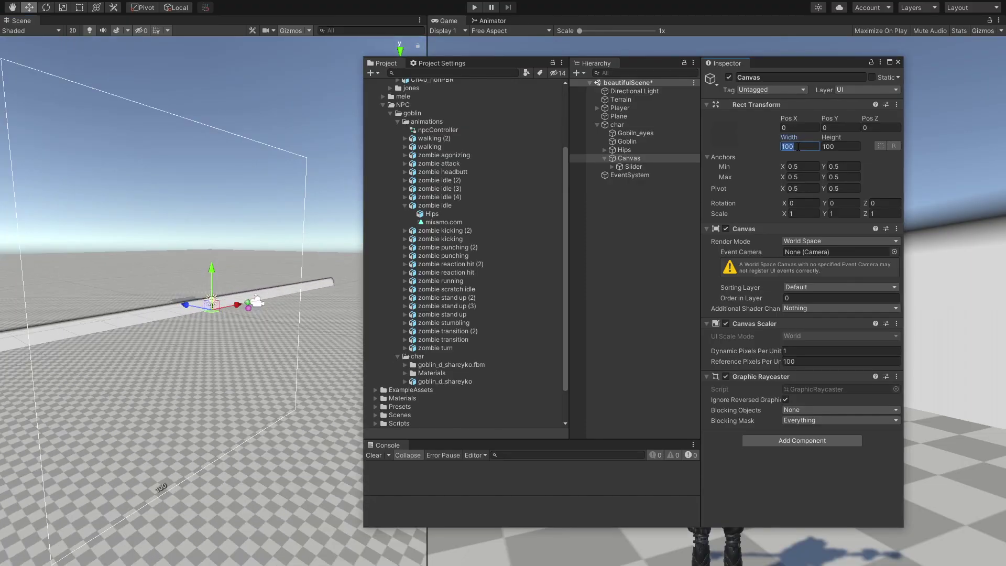
pyautogui.write('10')
pyautogui.press('Tab')
pyautogui.write('10')
pyautogui.click(879, 159)
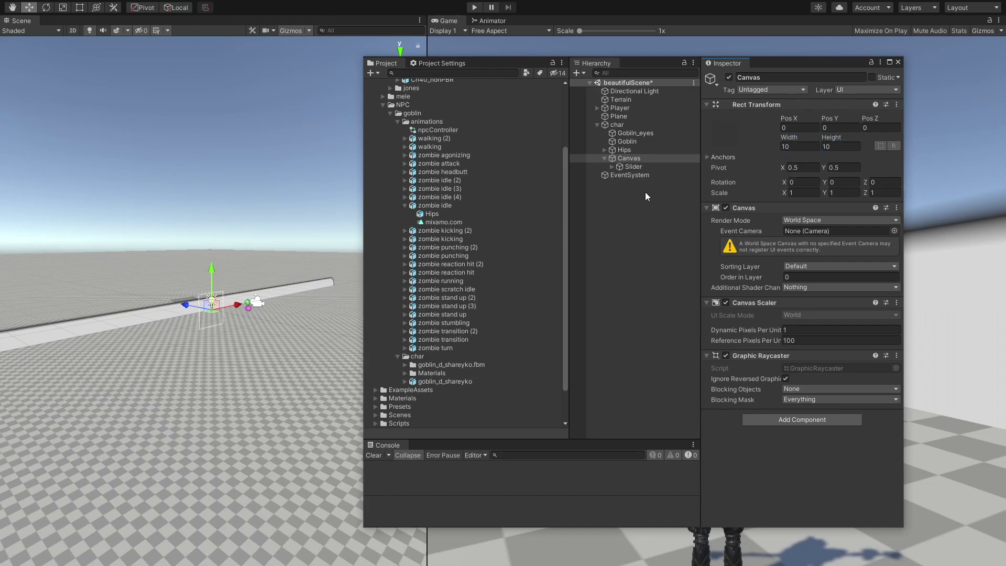
# Delete the existing slider from the Canvas and add a new UI slider under it in its place.
pyautogui.rightClick(636, 165)
pyautogui.click(662, 242)
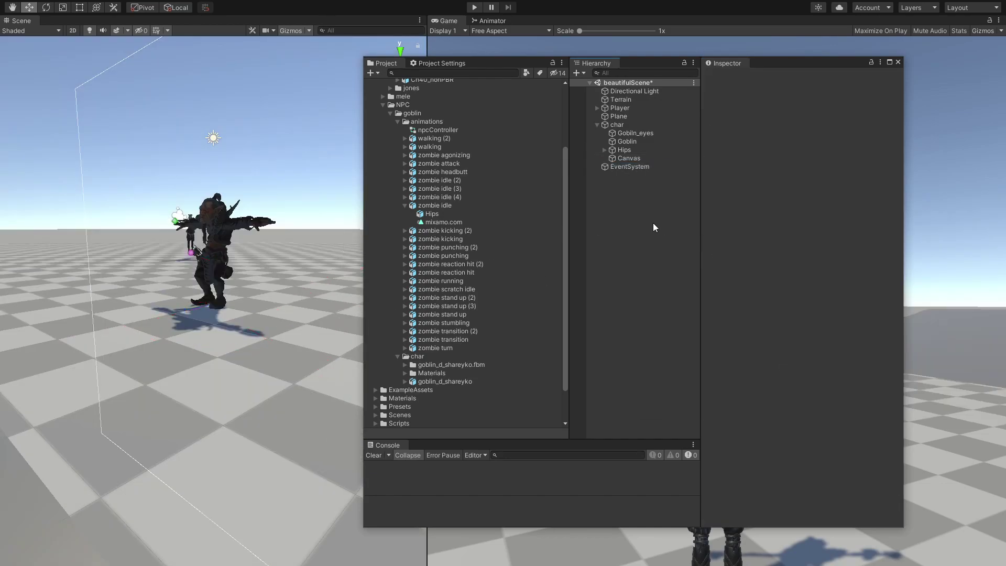
pyautogui.click(636, 157)
pyautogui.rightClick(637, 156)
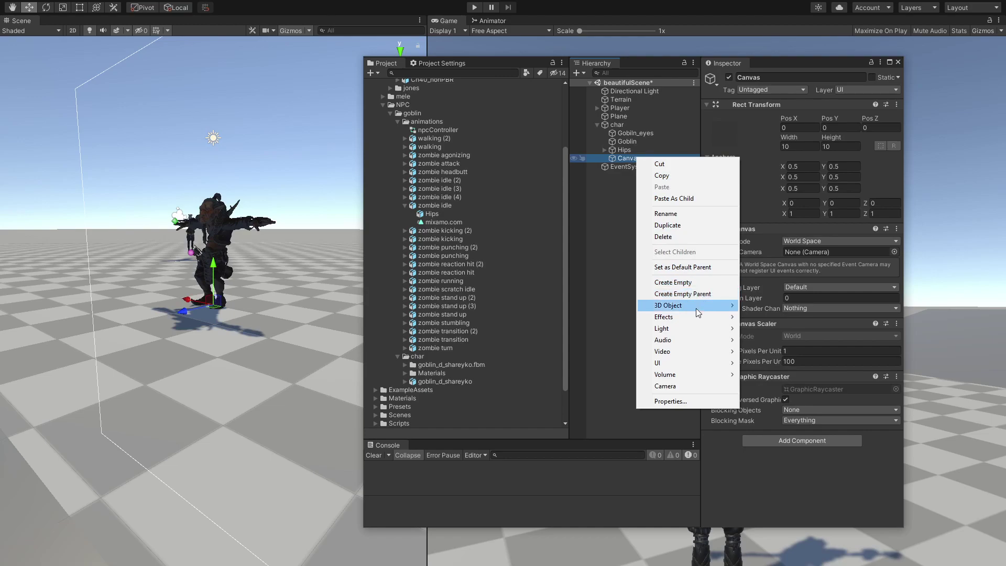
pyautogui.moveTo(694, 364)
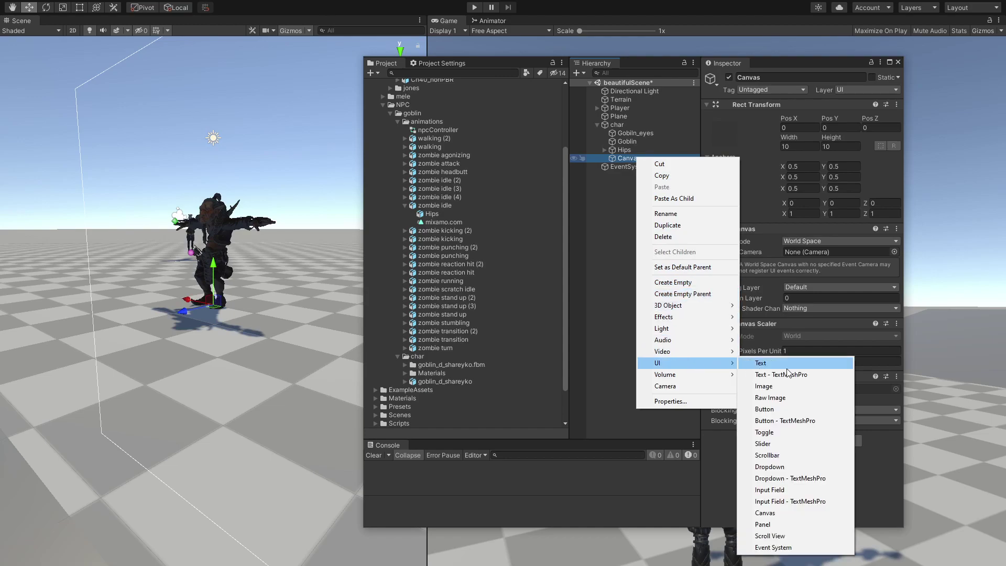
pyautogui.click(781, 445)
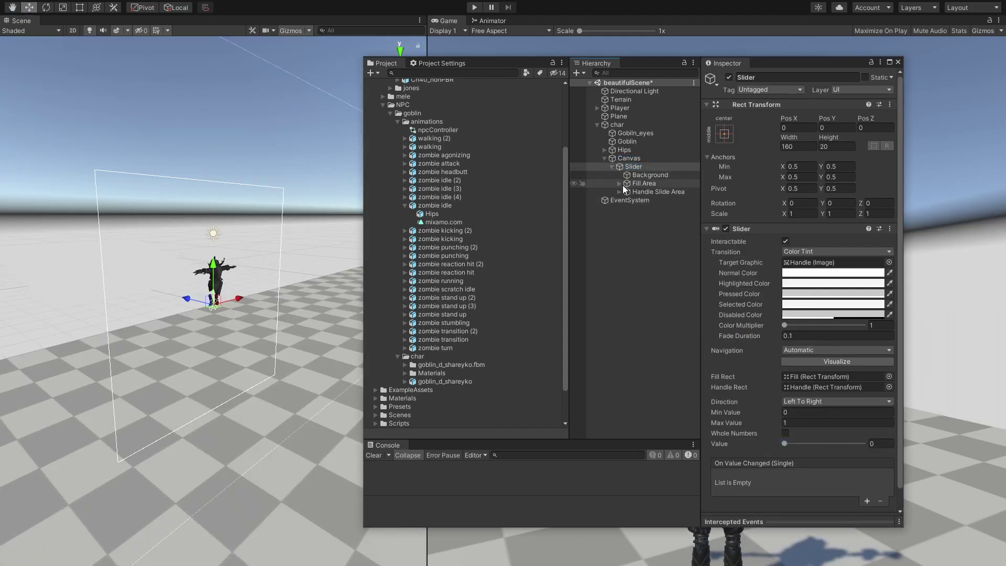
# Turn off the slider's Interactable option, delete its Handle Slide Area, and look over the remaining Background and Fill Area children.
pyautogui.scroll(-1, 732, 277)
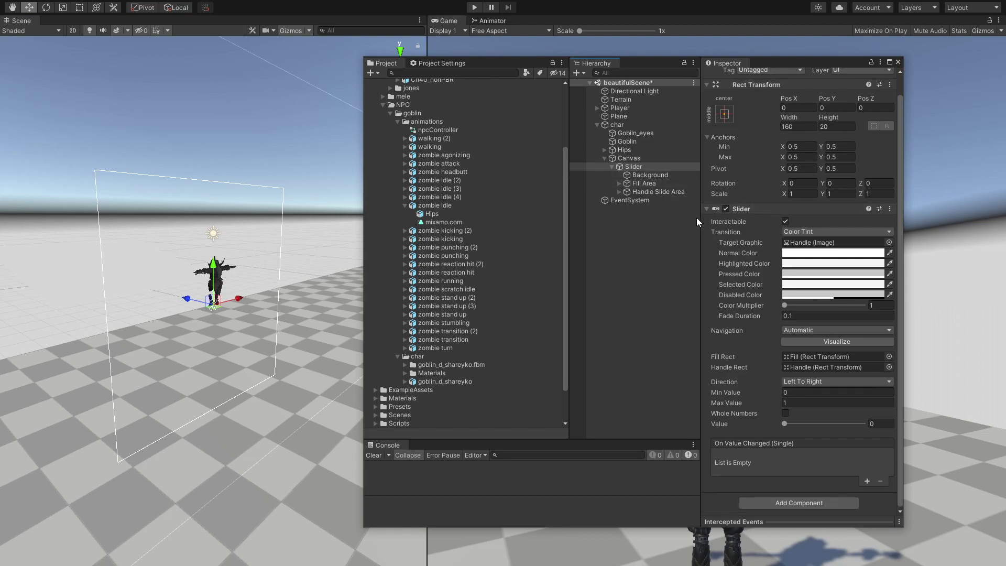
pyautogui.click(748, 209)
pyautogui.click(736, 229)
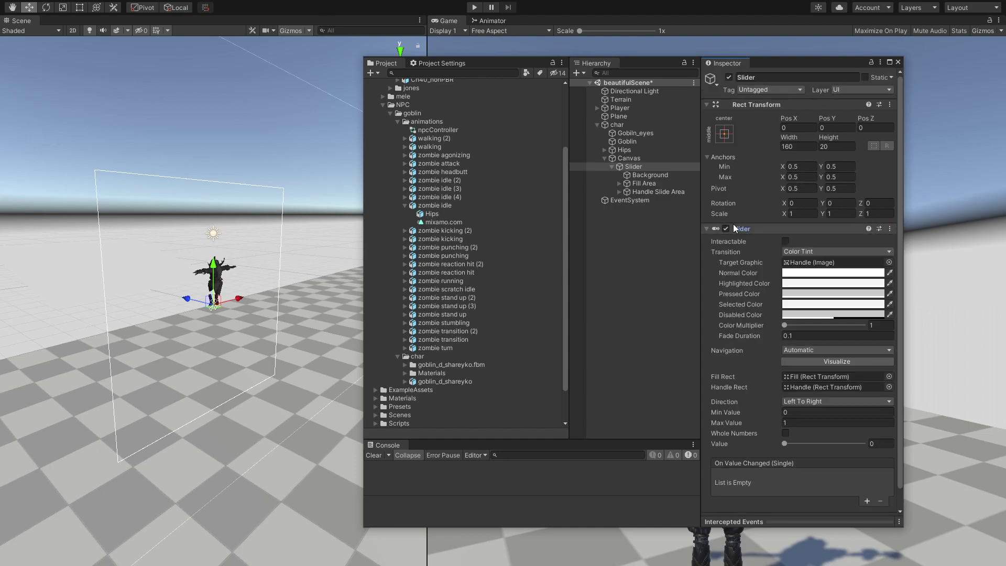
pyautogui.click(633, 192)
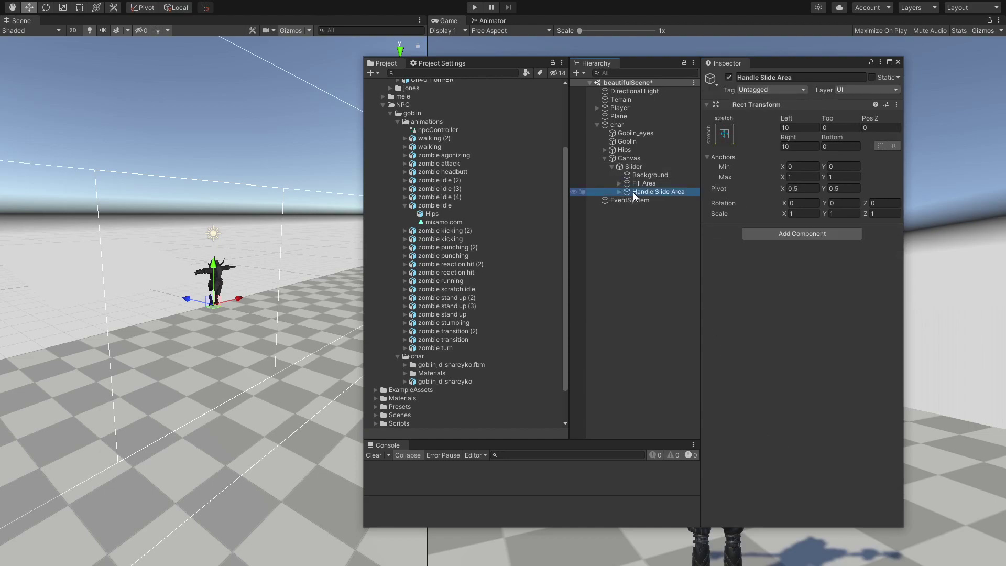
pyautogui.press('Delete')
pyautogui.click(640, 175)
pyautogui.press('Up')
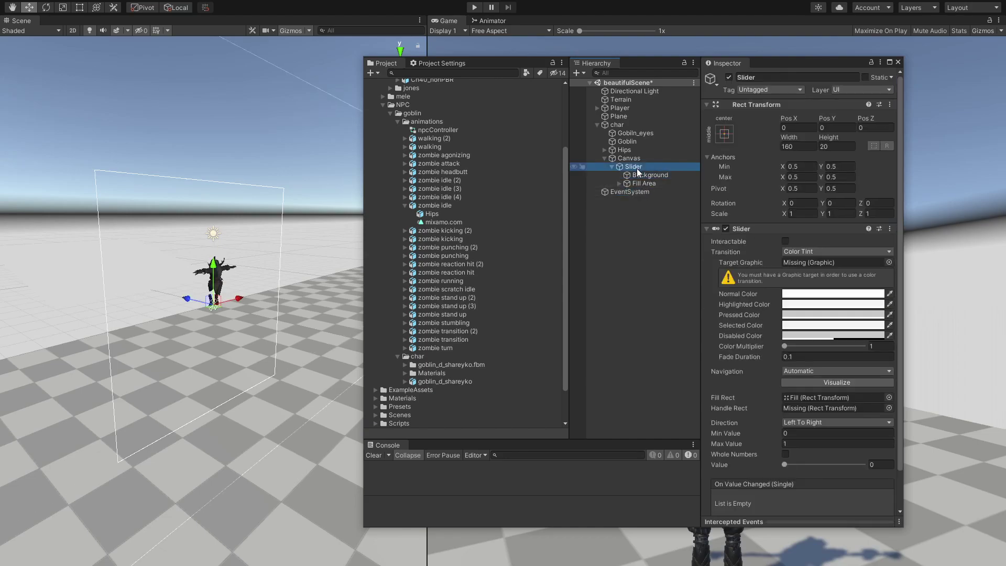
pyautogui.click(640, 183)
pyautogui.click(643, 176)
pyautogui.click(643, 182)
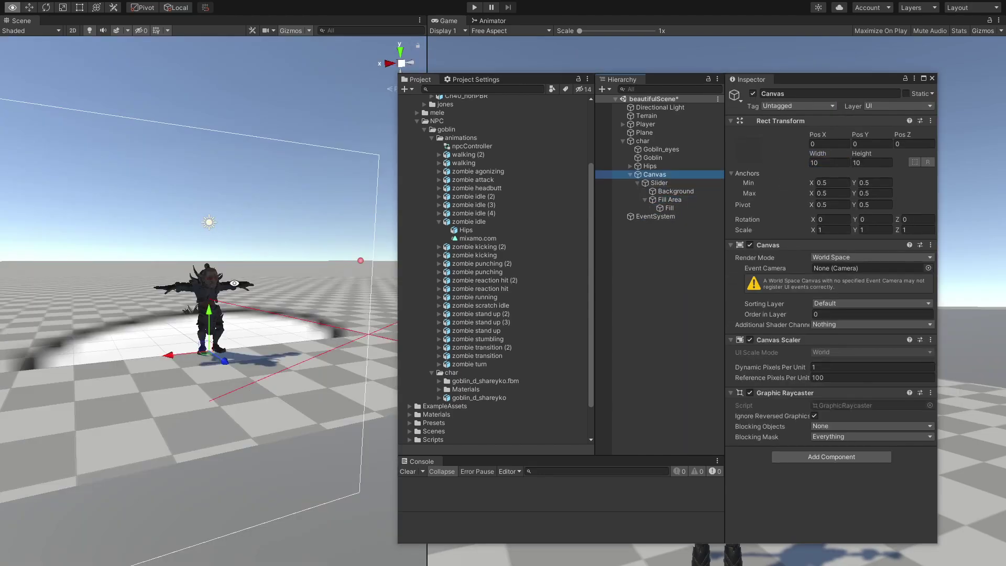
# Set the Canvas Scaler's Reference Pixels Per Unit to 20 while checking the slider around the goblin.
pyautogui.keyDown('alt'); pyautogui.moveTo(247, 295); pyautogui.dragTo(109, 293); pyautogui.keyUp('alt')
pyautogui.keyDown('alt'); pyautogui.moveTo(256, 317); pyautogui.dragTo(303, 367); pyautogui.keyUp('alt')
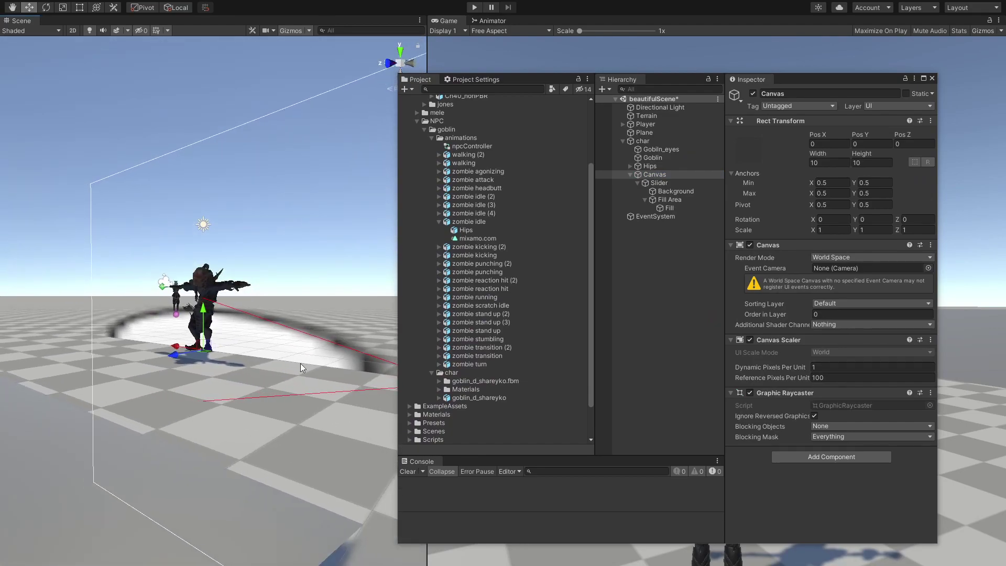
pyautogui.doubleClick(819, 378)
pyautogui.write('20')
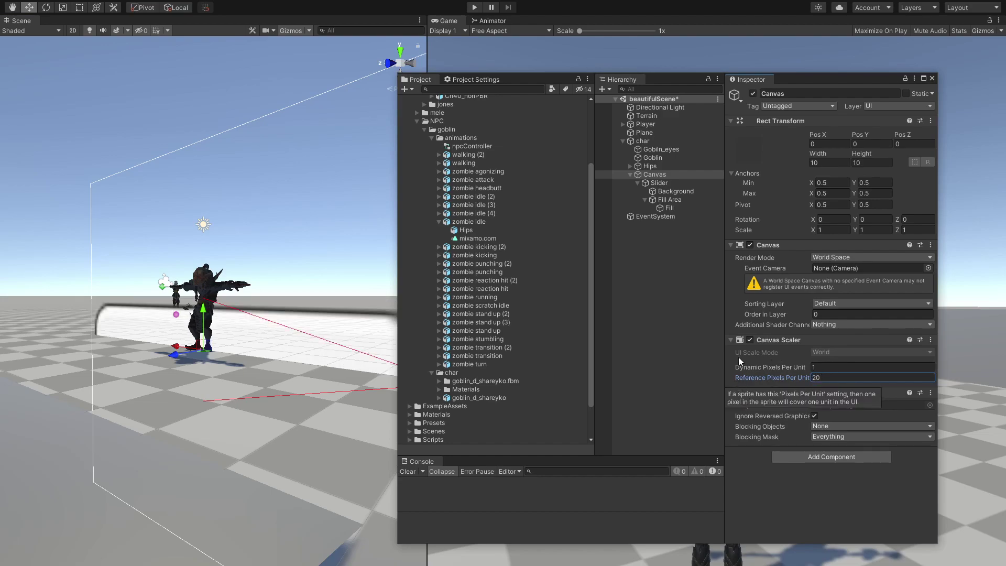
pyautogui.keyDown('alt'); pyautogui.moveTo(86, 315); pyautogui.dragTo(322, 324); pyautogui.keyUp('alt')
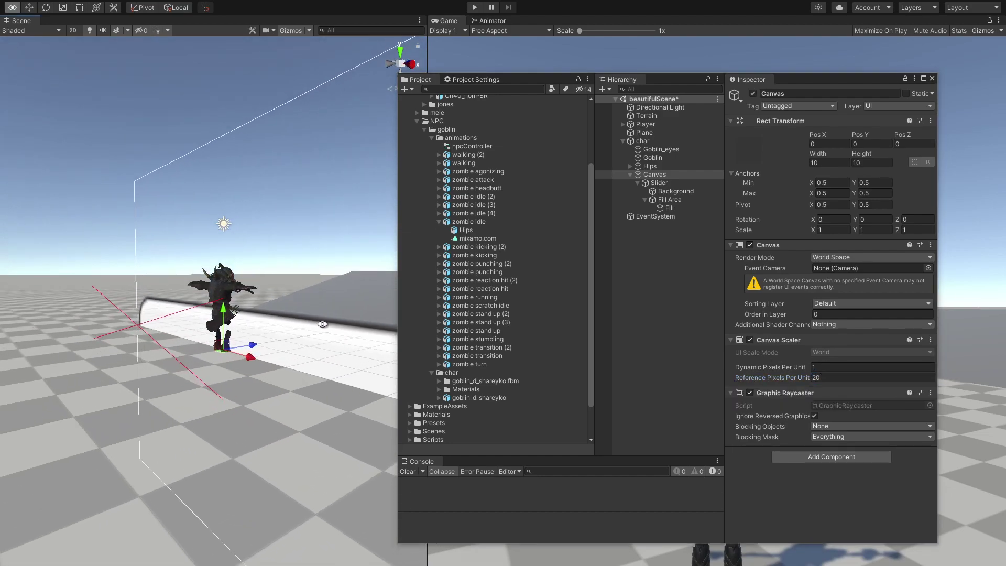
# Scale the slider's canvas down to about 0.22 by 0.07 and raise it to about Y 2.28, just above the goblin's head.
pyautogui.click(659, 183)
pyautogui.press('r')
pyautogui.moveTo(224, 350); pyautogui.dragTo(182, 353)
pyautogui.press('w')
pyautogui.moveTo(225, 313); pyautogui.dragTo(233, 225)
pyautogui.keyDown('alt'); pyautogui.moveTo(201, 279); pyautogui.dragTo(55, 290); pyautogui.keyUp('alt')
pyautogui.keyDown('alt'); pyautogui.moveTo(55, 289); pyautogui.dragTo(37, 291); pyautogui.keyUp('alt')
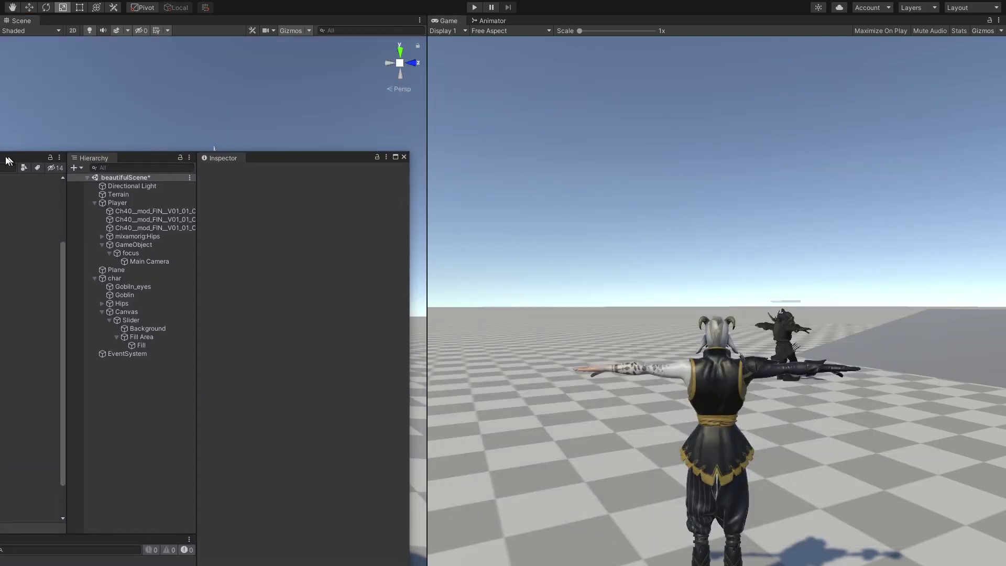
# Run the scene, walk the player around the goblin to check the floating slider, and stop the run.
pyautogui.moveTo(7, 157); pyautogui.dragTo(0, 39)
pyautogui.keyDown('alt'); pyautogui.moveTo(142, 314); pyautogui.dragTo(392, 279); pyautogui.keyUp('alt')
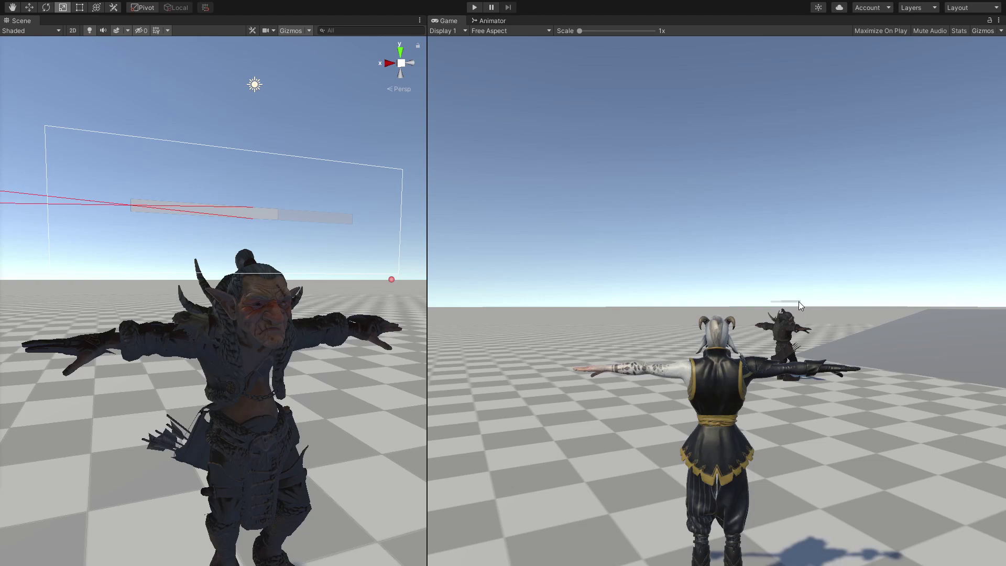
pyautogui.click(472, 7)
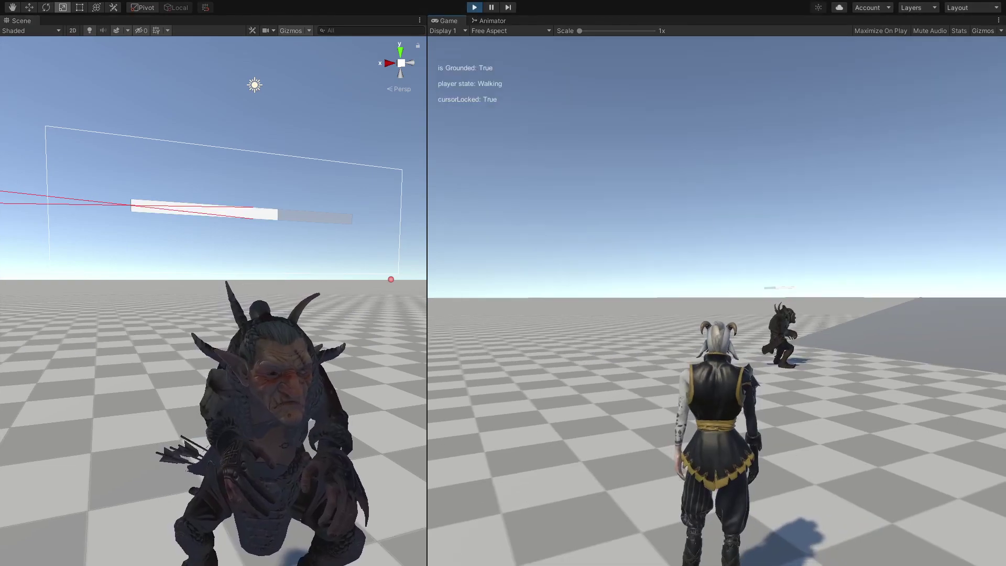
pyautogui.press('w')
pyautogui.press('w')
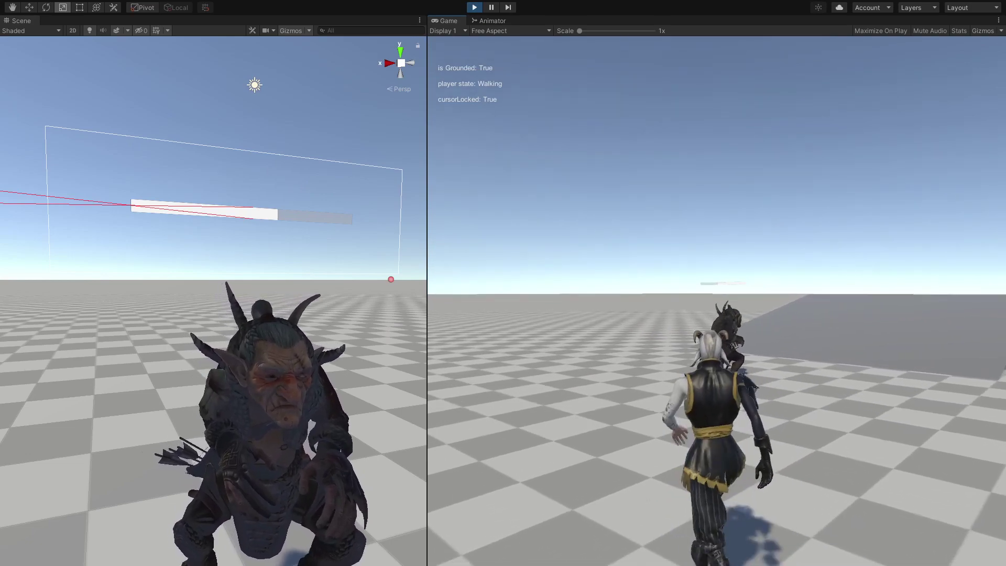
pyautogui.press('a')
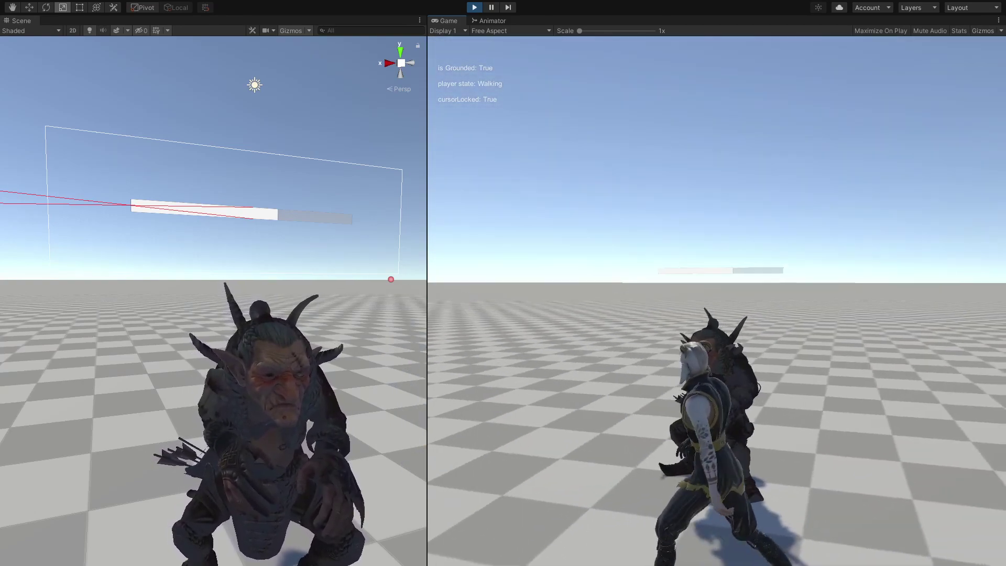
pyautogui.press('Escape')
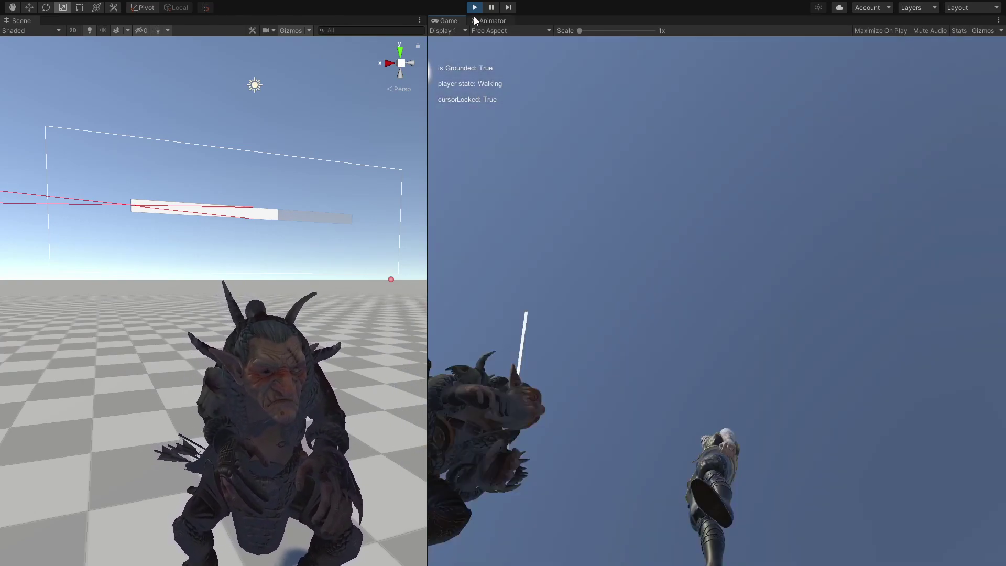
pyautogui.hotkey('ctrl', 'p')
# Remove the existing Look At Constraint component from the Canvas.
pyautogui.moveTo(0, 76); pyautogui.dragTo(373, 56)
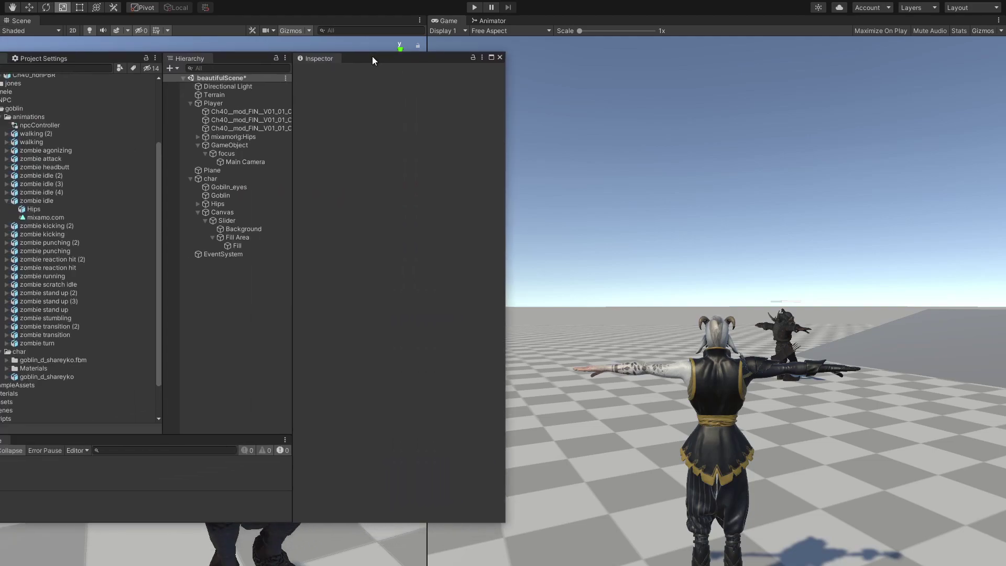
pyautogui.click(255, 213)
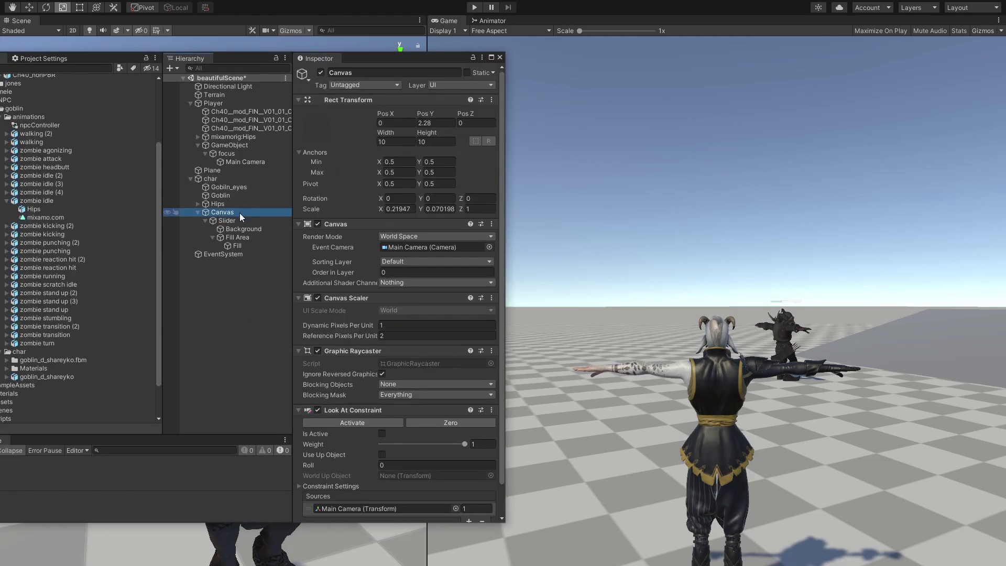
pyautogui.scroll(-2, 381, 345)
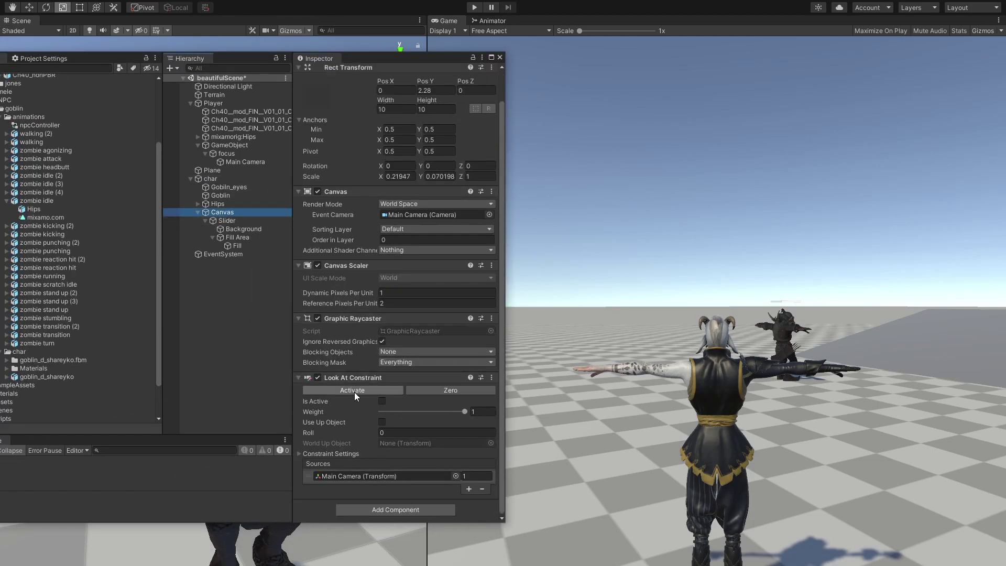
pyautogui.rightClick(361, 377)
pyautogui.click(351, 378)
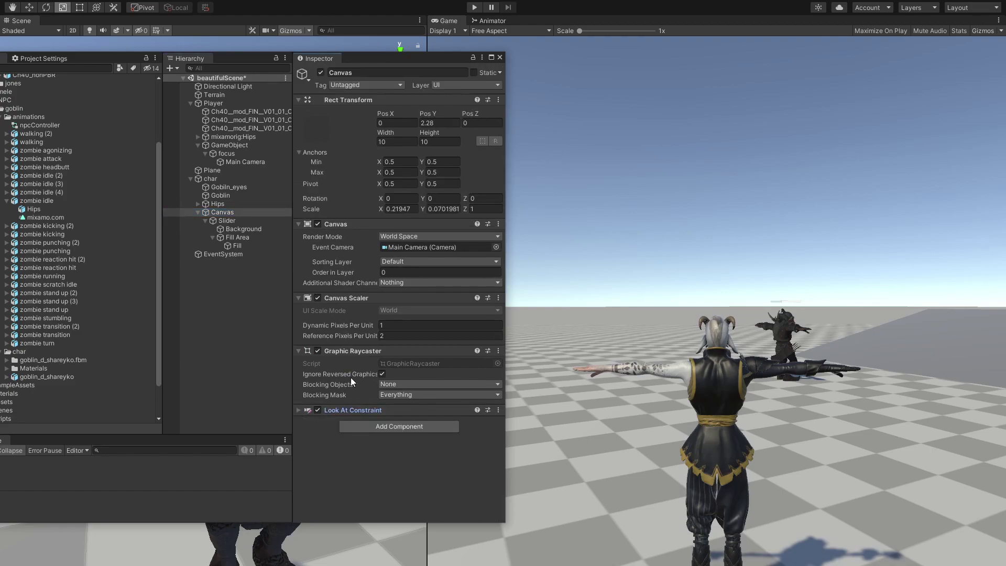
pyautogui.rightClick(346, 410)
pyautogui.click(373, 454)
# Add a Look At Constraint to the Canvas with Main Camera as its source, and make the constraint active.
pyautogui.click(392, 414)
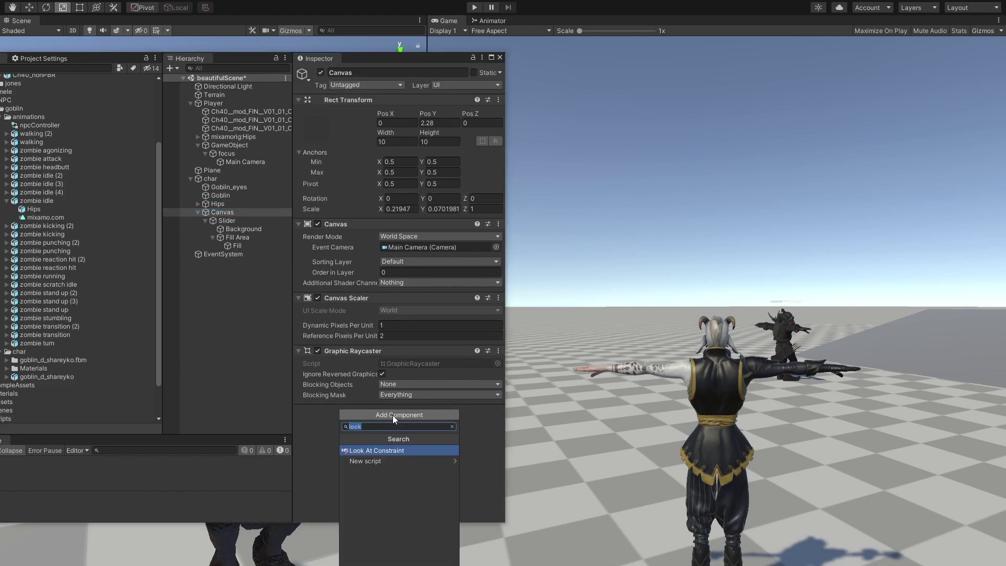
pyautogui.click(377, 452)
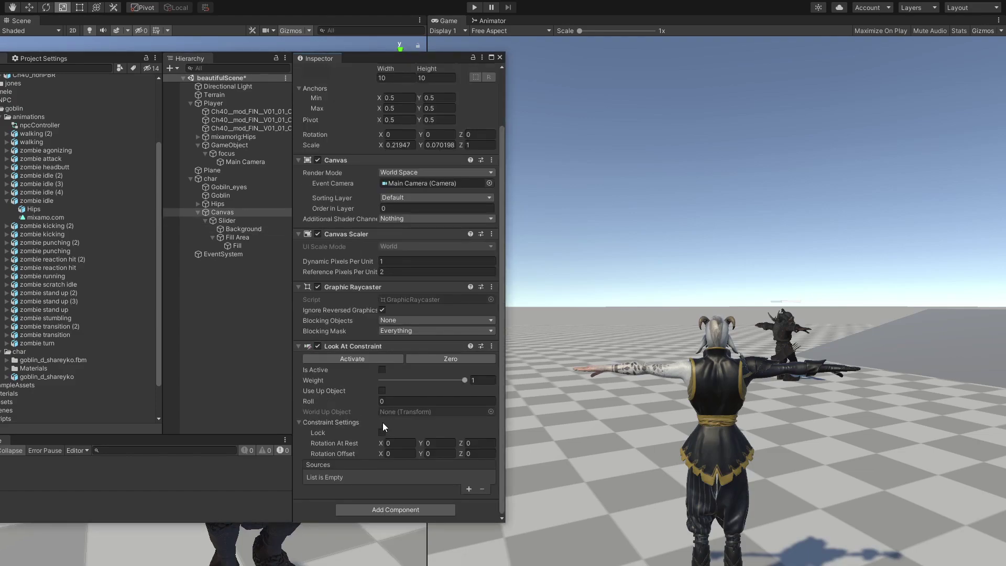
pyautogui.click(468, 489)
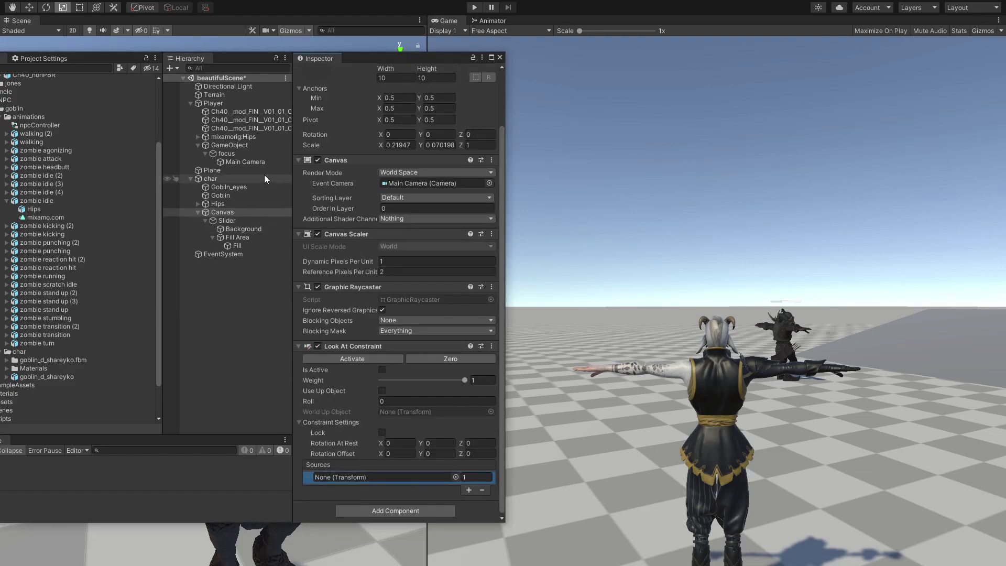
pyautogui.moveTo(262, 159); pyautogui.dragTo(365, 481)
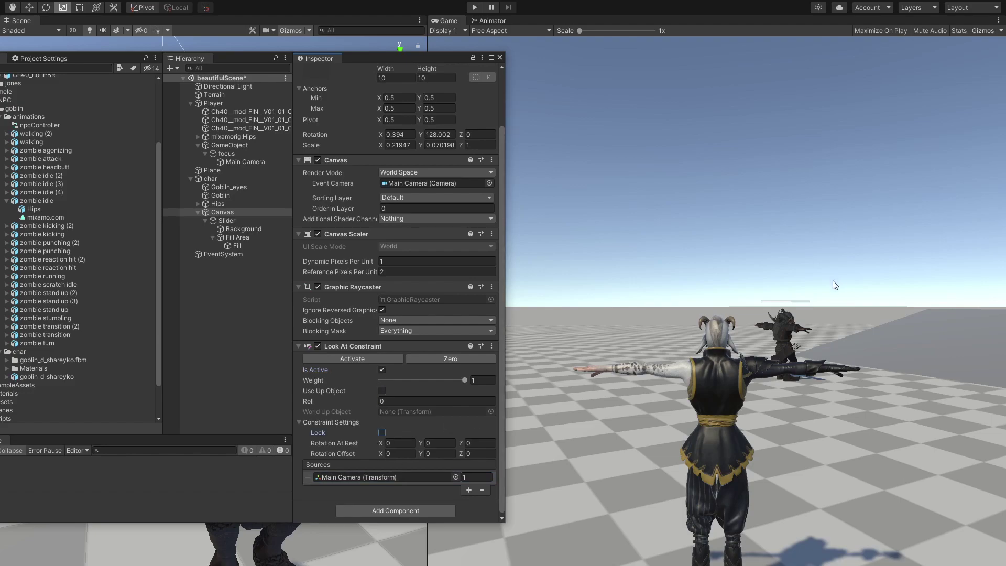
# Run the scene and walk the player toward the goblin to check how the slider turns to the camera.
pyautogui.moveTo(376, 58); pyautogui.dragTo(224, 62)
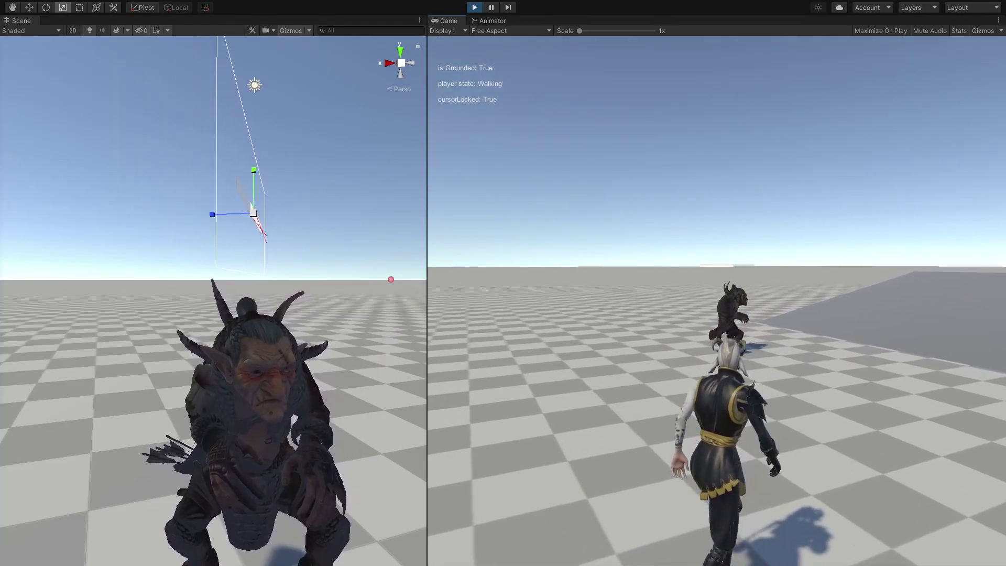
pyautogui.press('w')
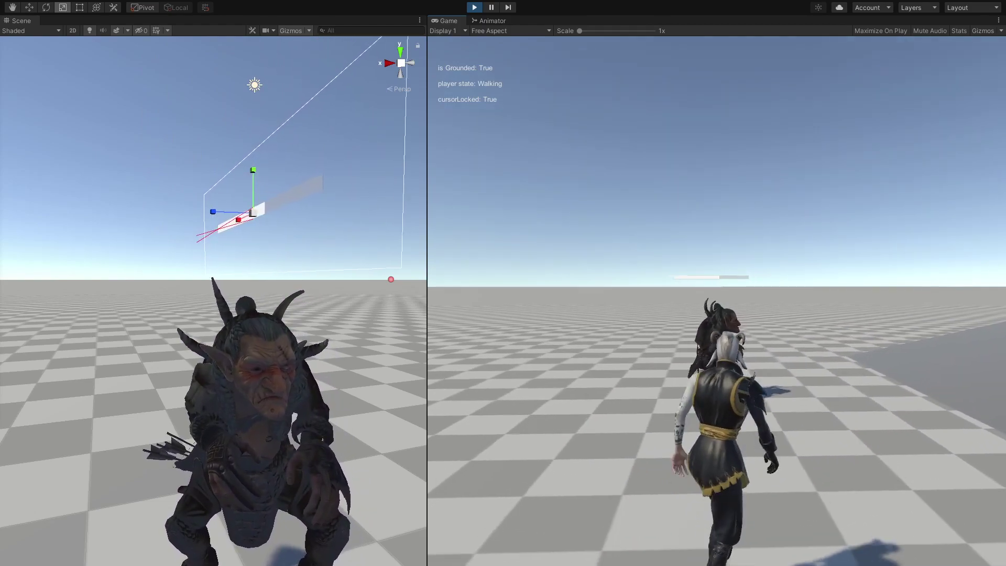